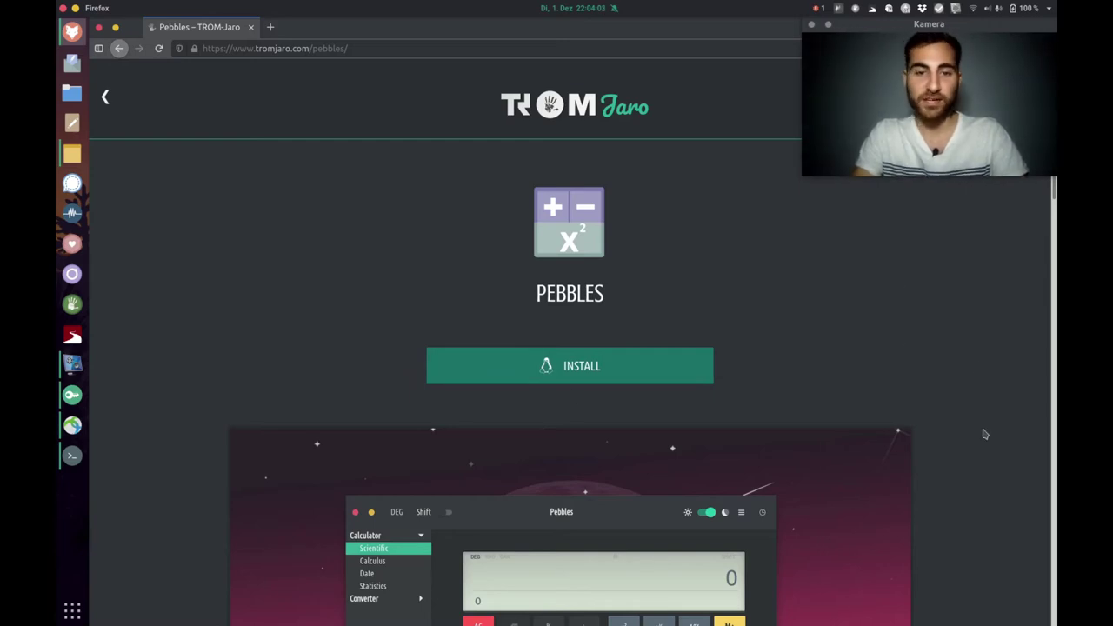
Browse the preview screenshots on the Pebbles page, advancing through the calculator and converter images
scroll(983, 435, "down", 2)
scroll(985, 434, "up", 2)
scroll(983, 435, "down", 5)
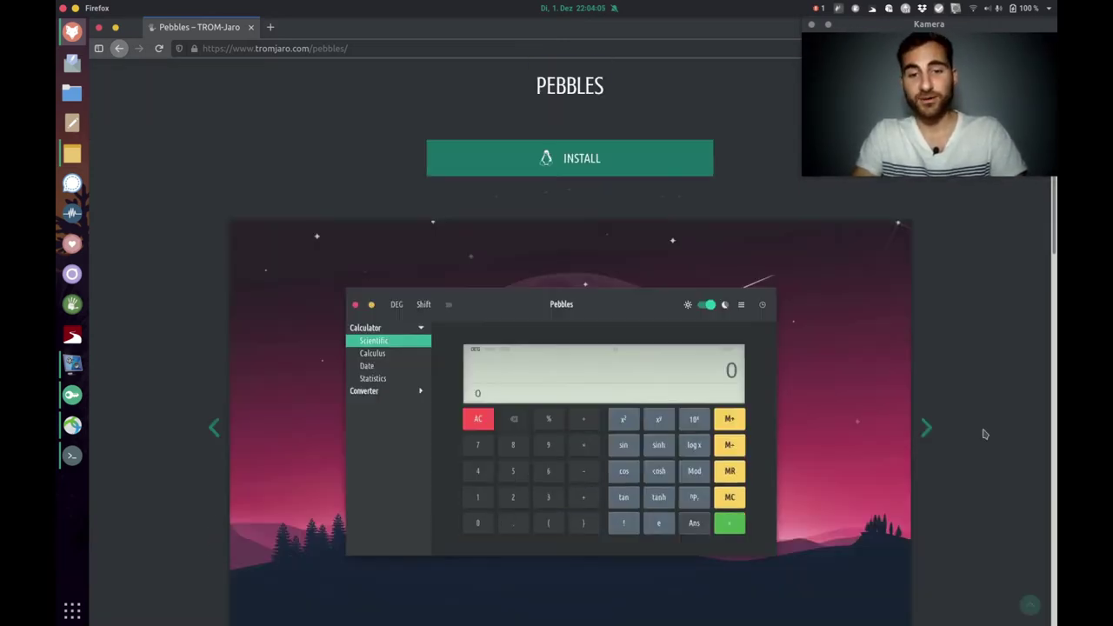
left_click(926, 350)
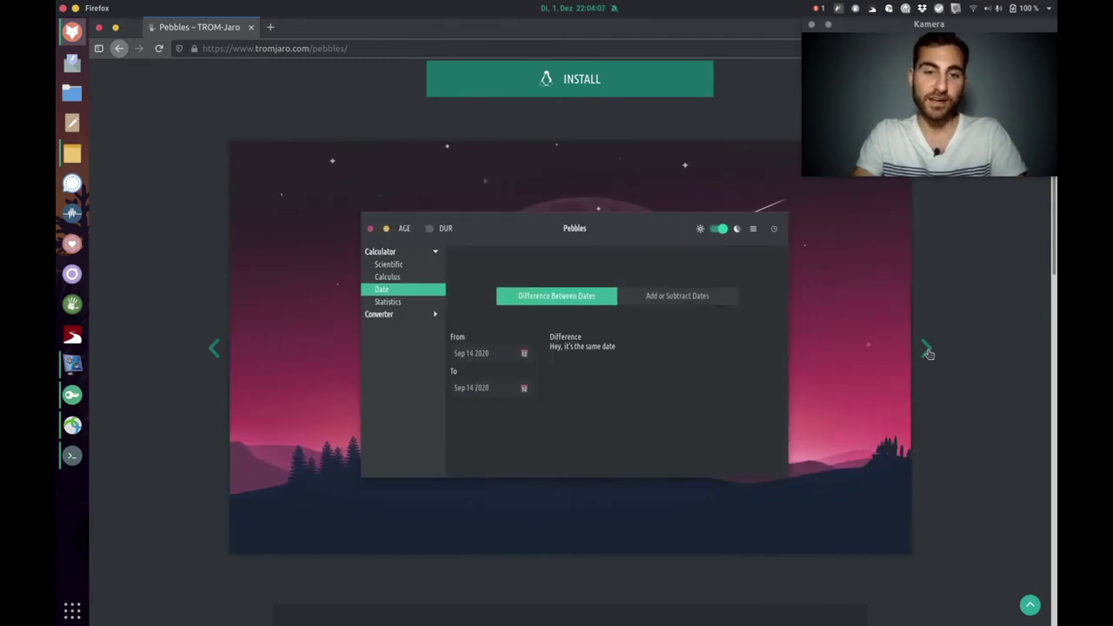
left_click(926, 350)
left_click(926, 349)
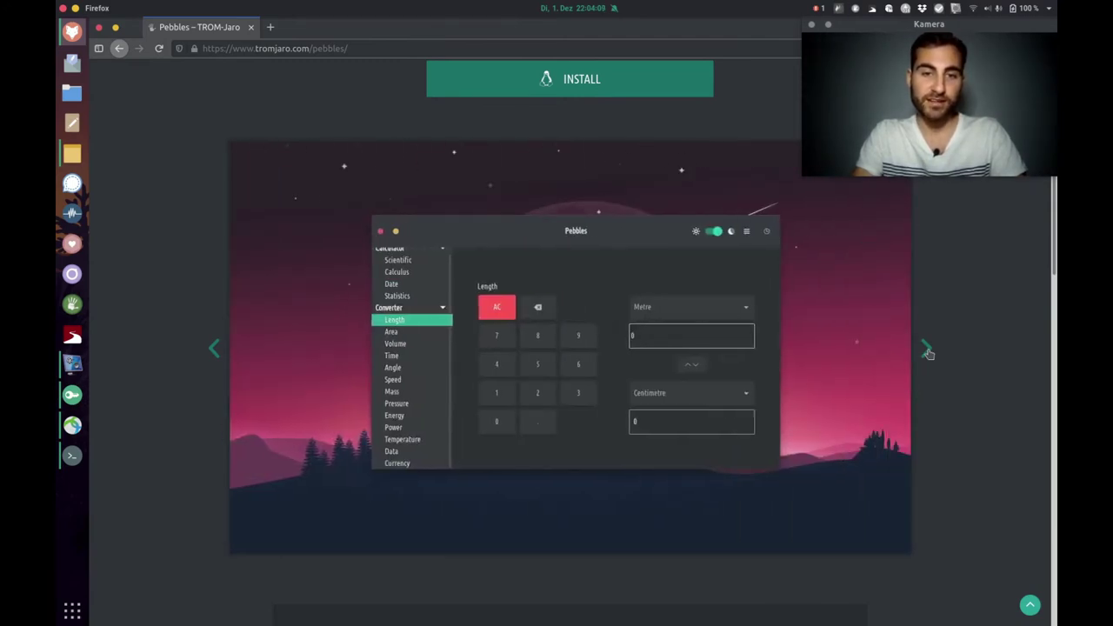
left_click(927, 350)
Examine the Pebbles description, its source link, the similar apps and the comment form further down the page
scroll(960, 333, "down", 8)
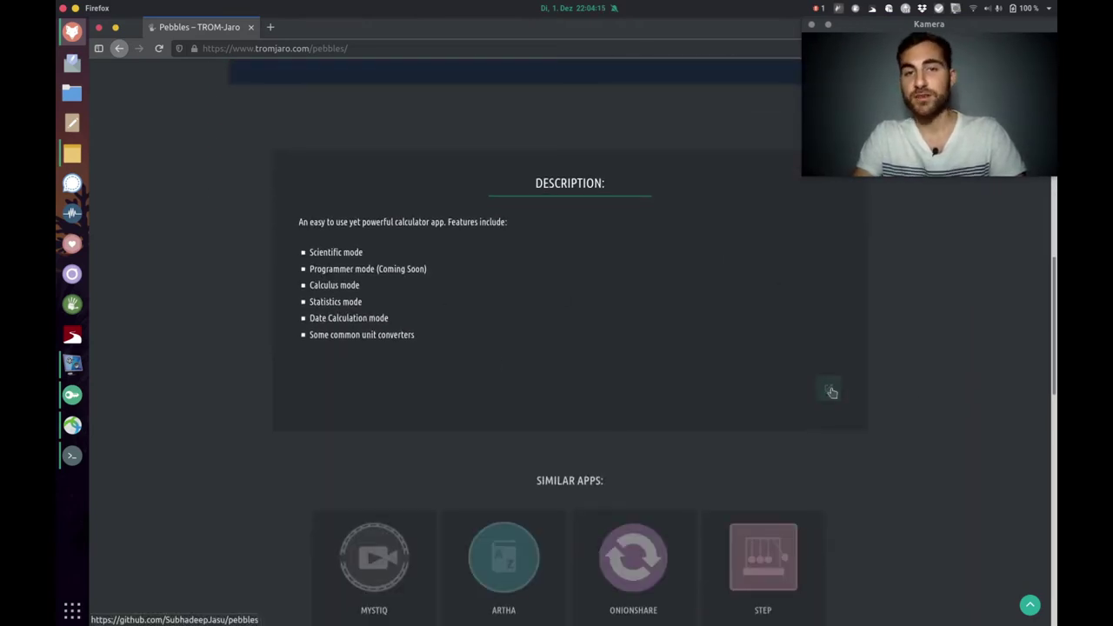
scroll(946, 350, "down", 4)
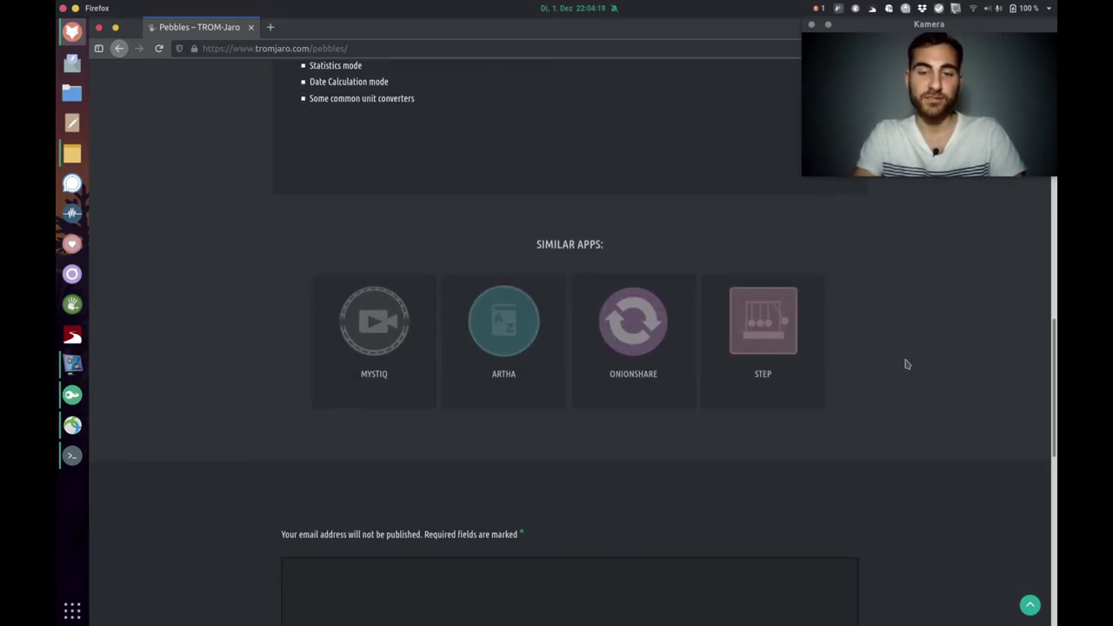
scroll(906, 365, "down", 7)
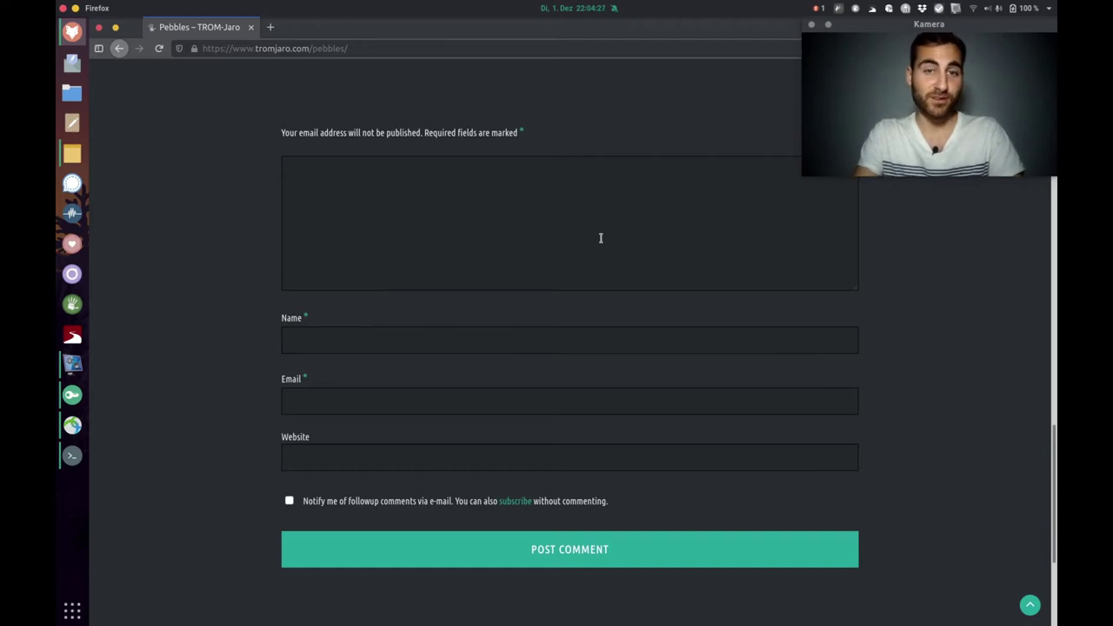
scroll(261, 250, "up", 3)
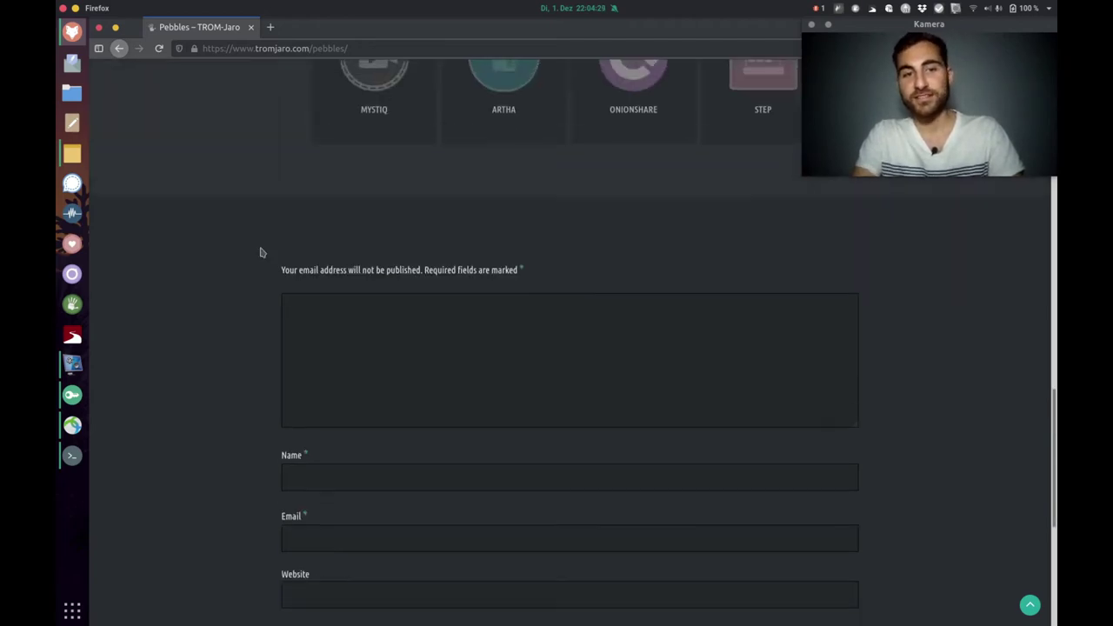
scroll(261, 252, "down", 2)
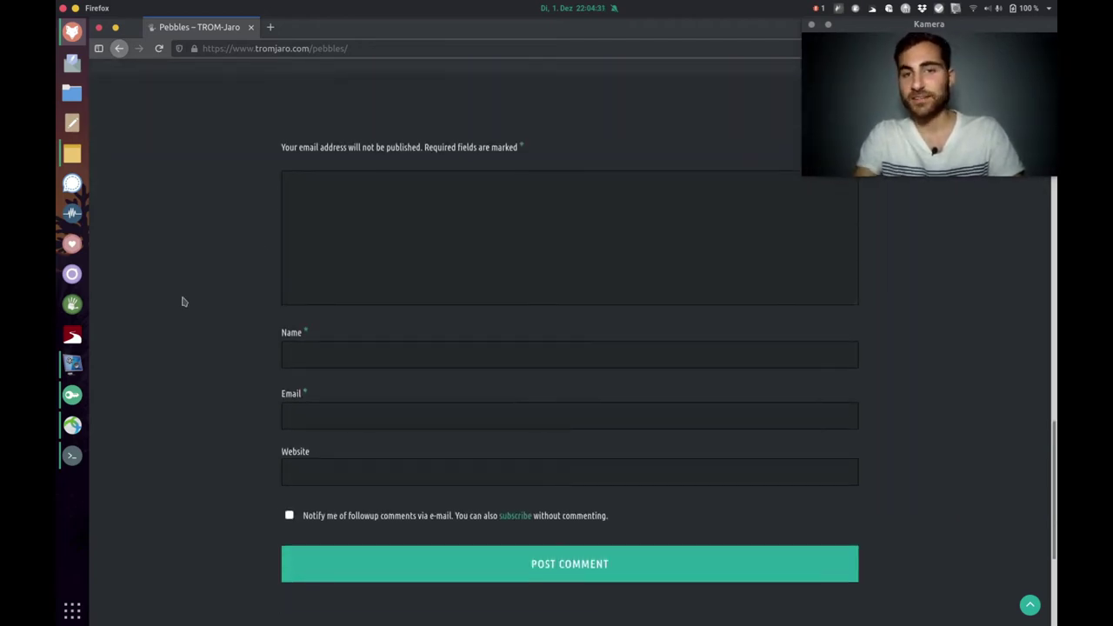
scroll(183, 301, "down", 5)
scroll(183, 301, "up", 5)
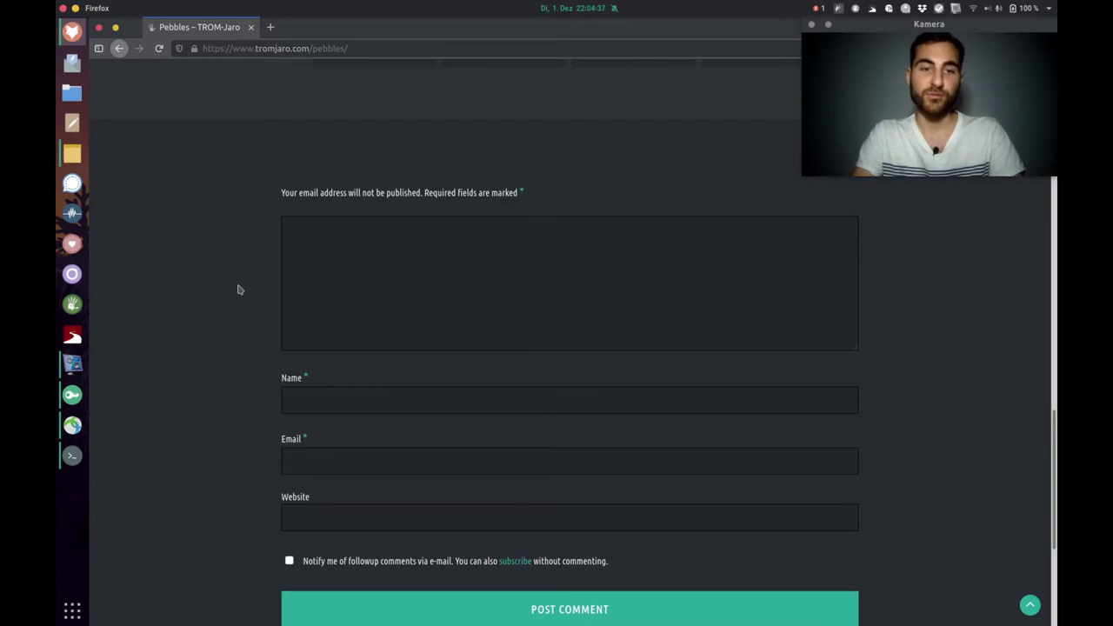
Install Pebbles from its web page, accept the transaction, authenticate with the account password and close the finished installation window
scroll(237, 289, "up", 15)
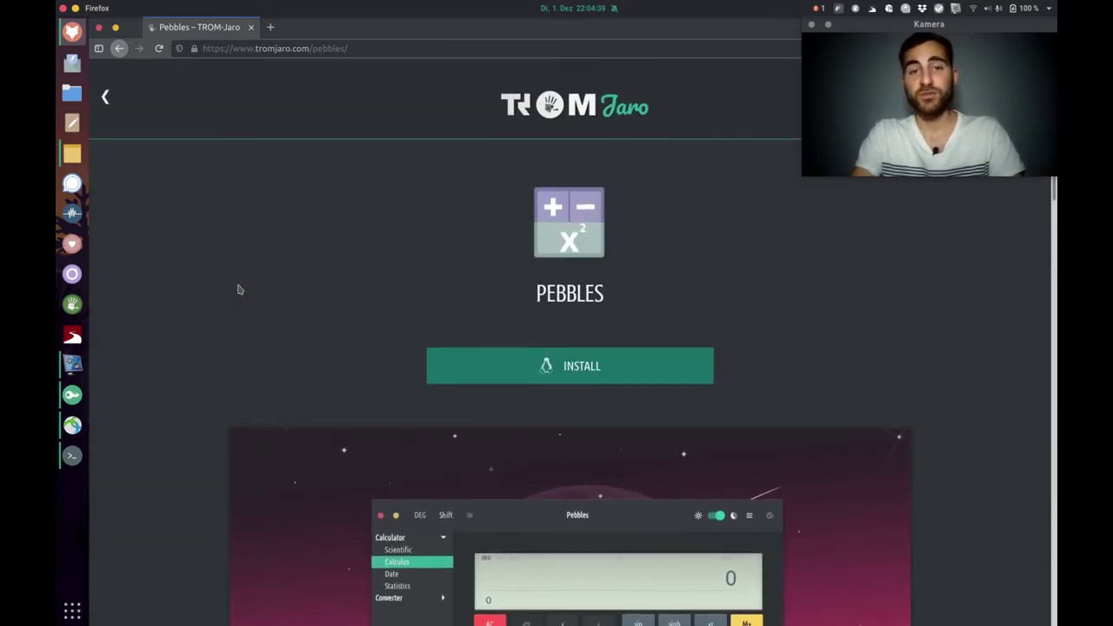
left_click(624, 369)
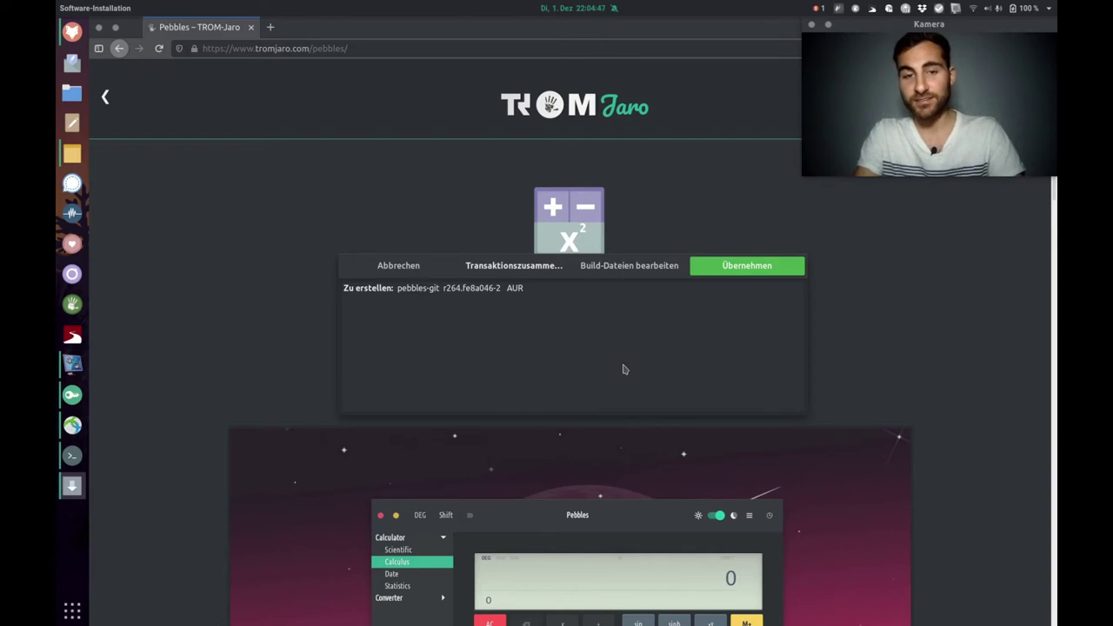
left_click(750, 267)
type("••••••••••••")
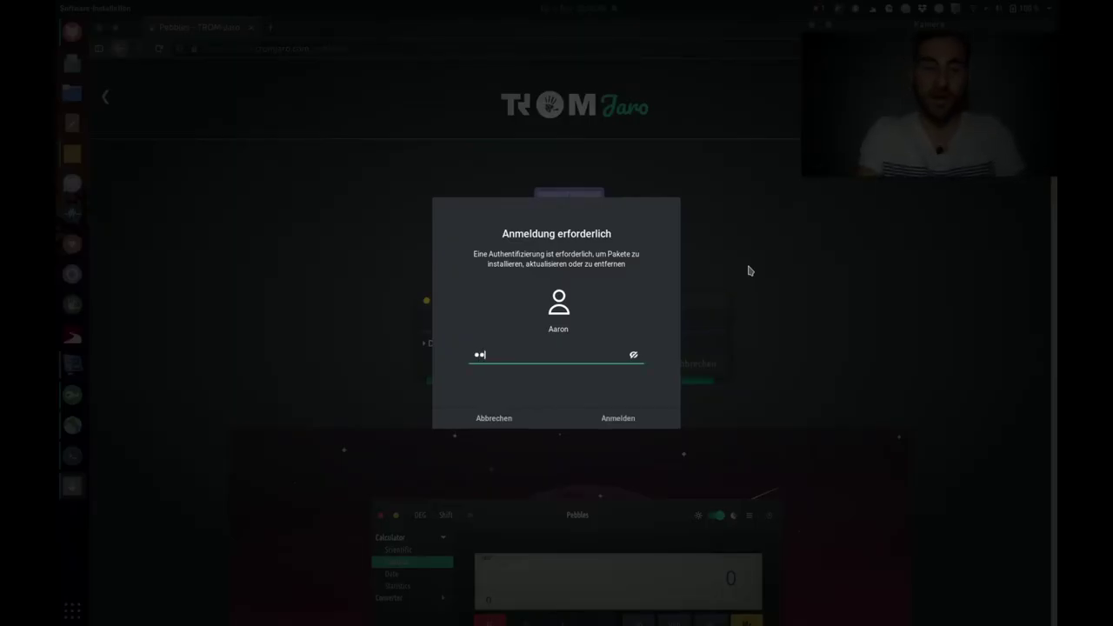
key("Return")
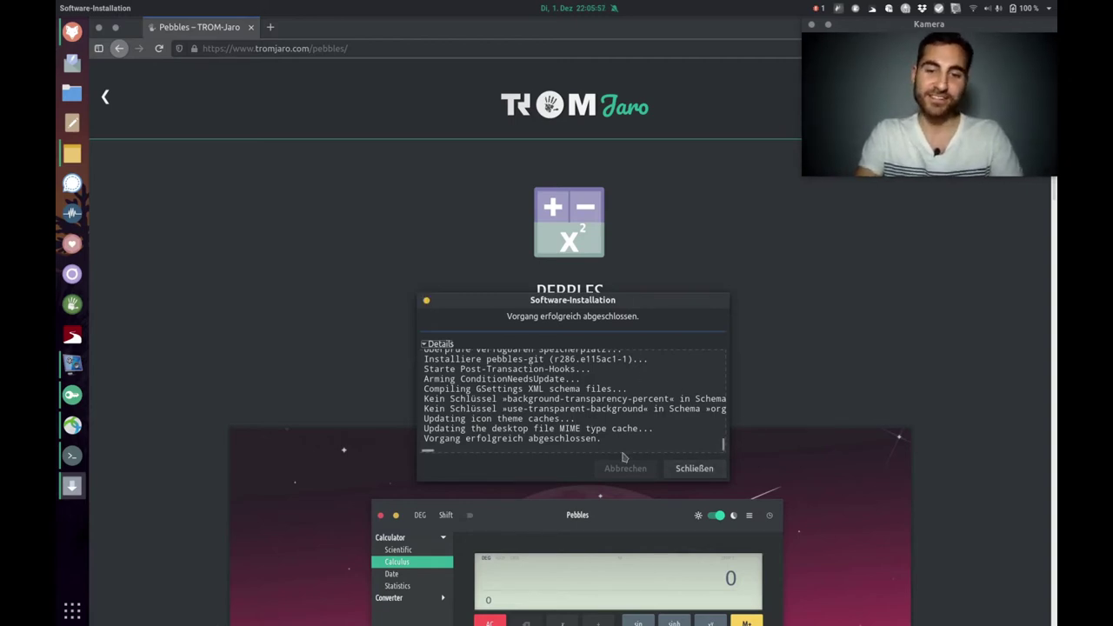
left_click(691, 470)
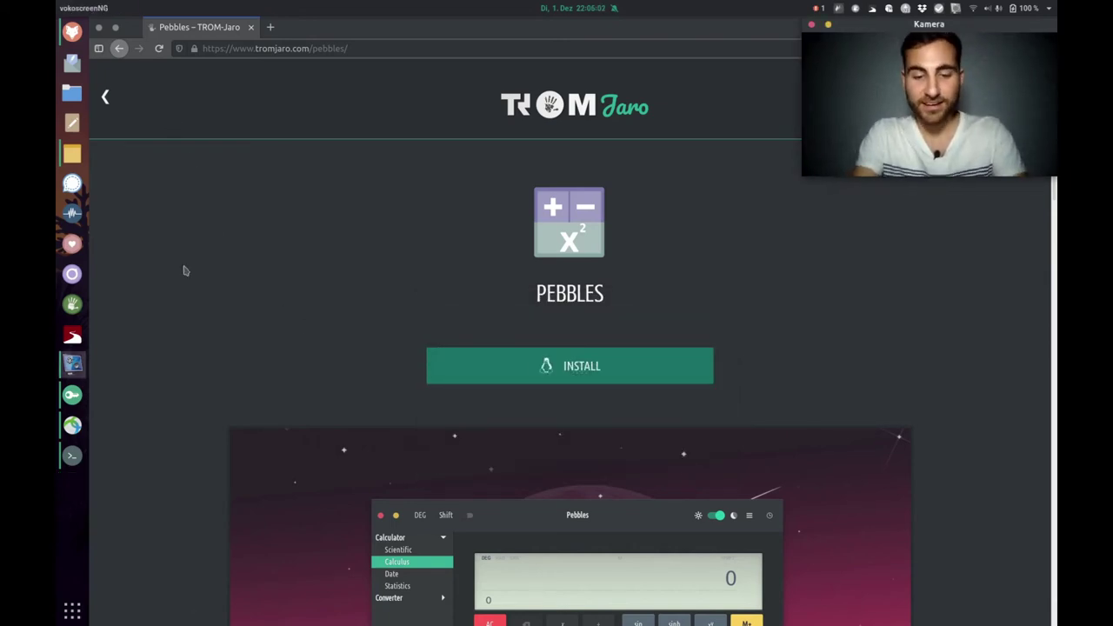
Launch the newly installed Pebbles calculator, move its window aside to inspect it, and close it again
key("super")
type("pe")
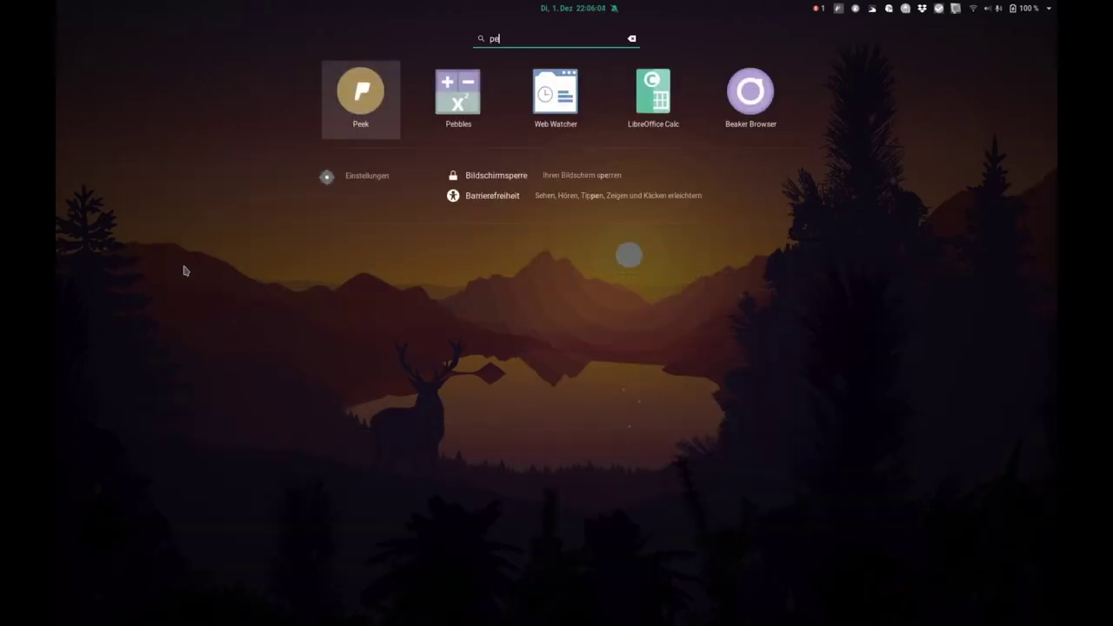
type("bb")
key("Return")
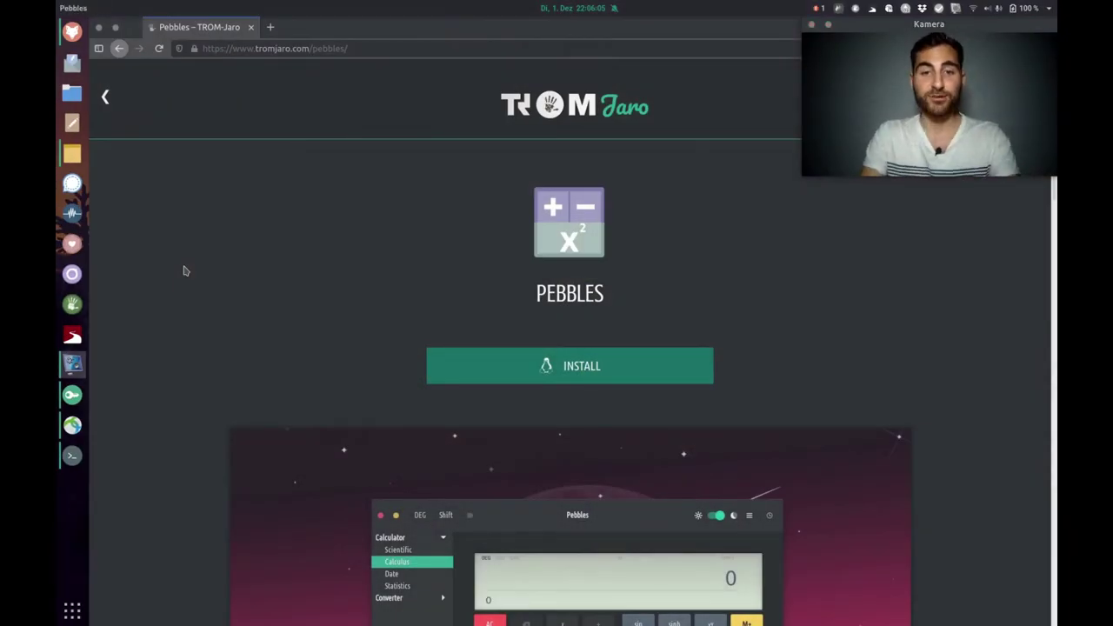
left_click_drag(604, 196, 441, 220)
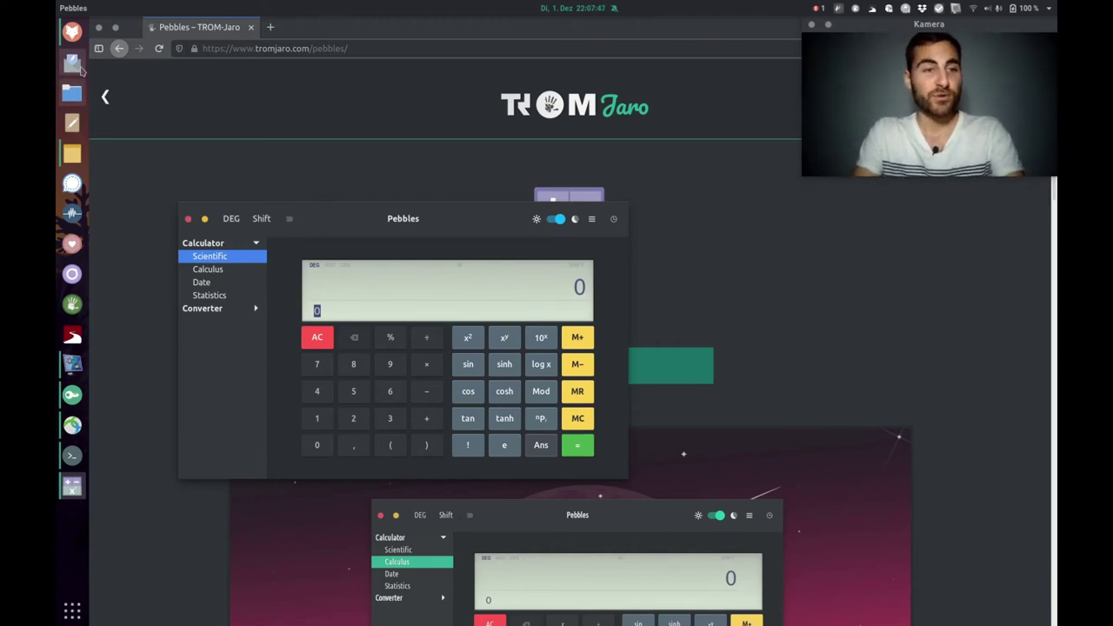
left_click(204, 219)
Switch to the software manager Software hinzufügen/entfernen and search for "pebbles"
key("super")
type("softwa")
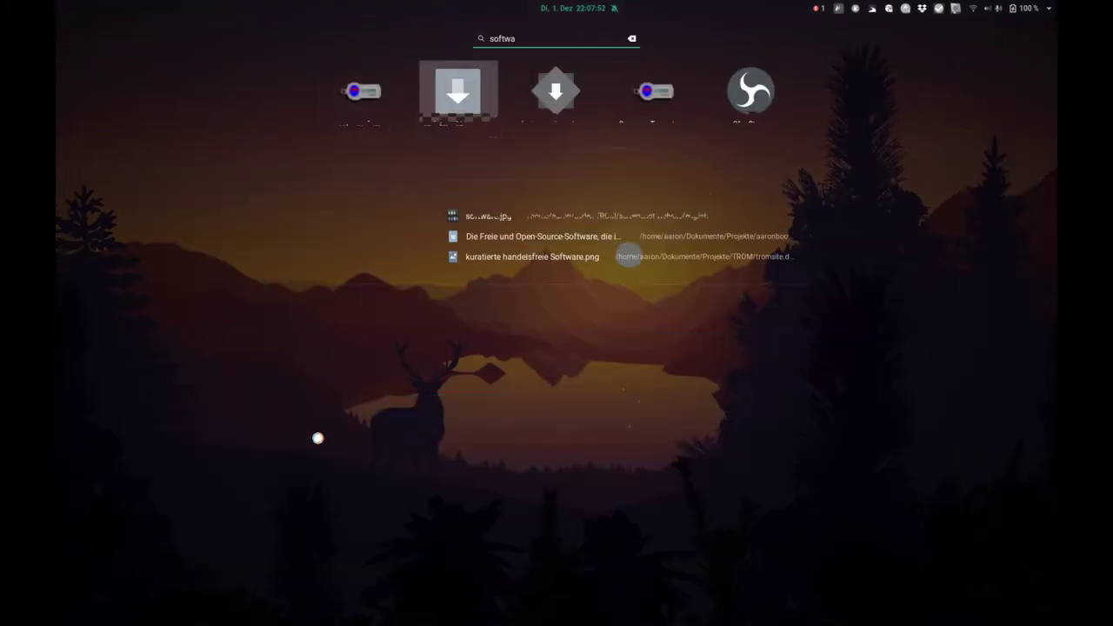
key("Return")
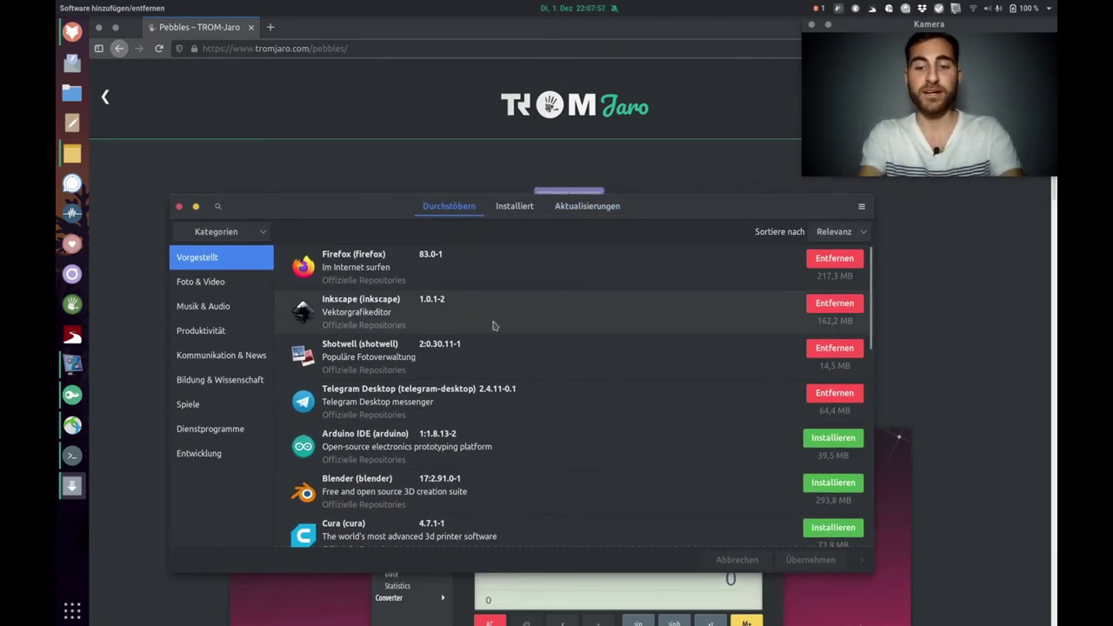
type("pebb")
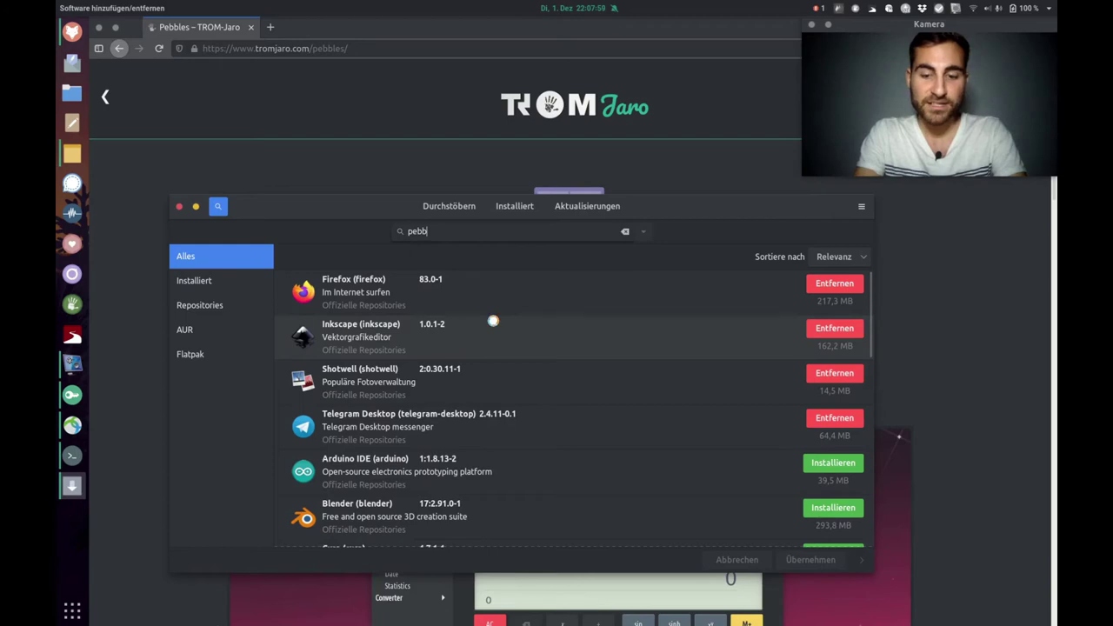
type("les")
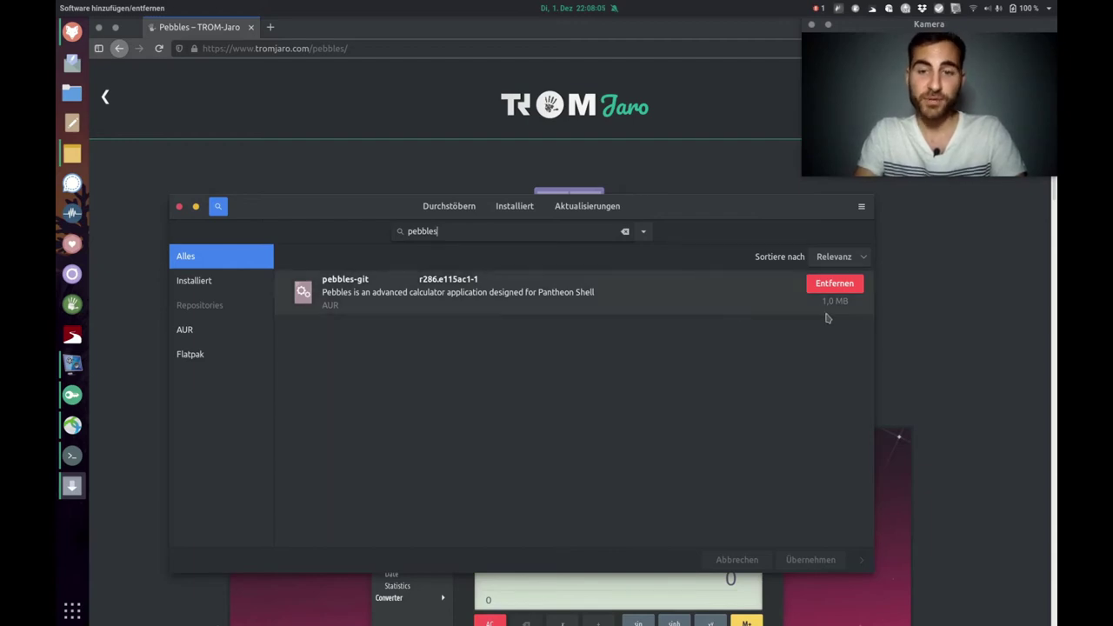
Uninstall the pebbles-git package, authenticate the removal with the account password, and close the software manager
left_click(835, 283)
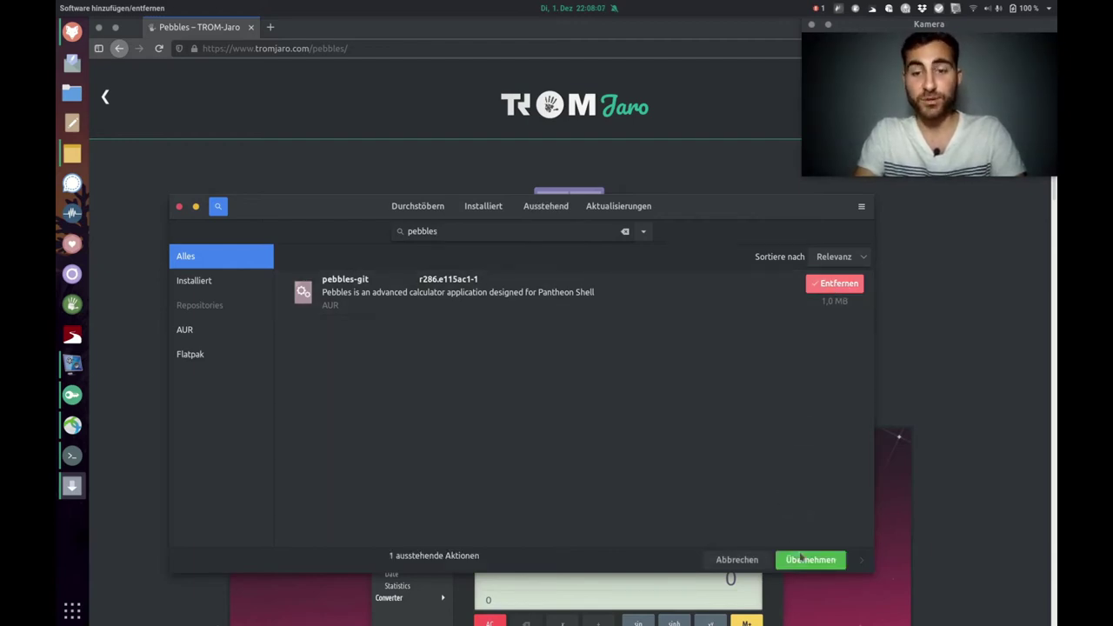
left_click(809, 561)
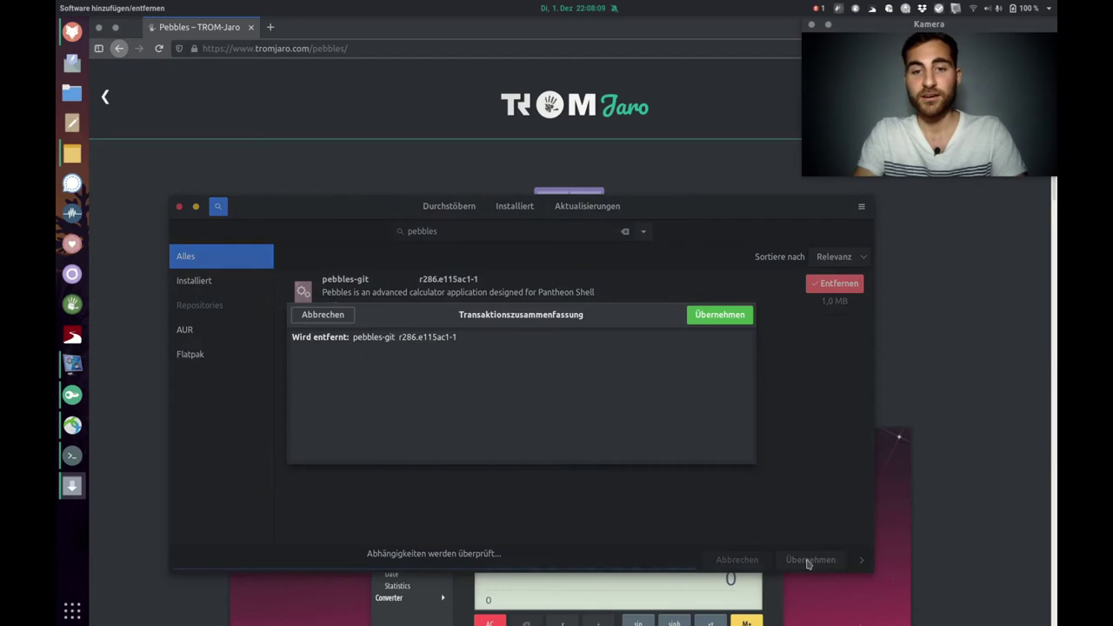
left_click(720, 316)
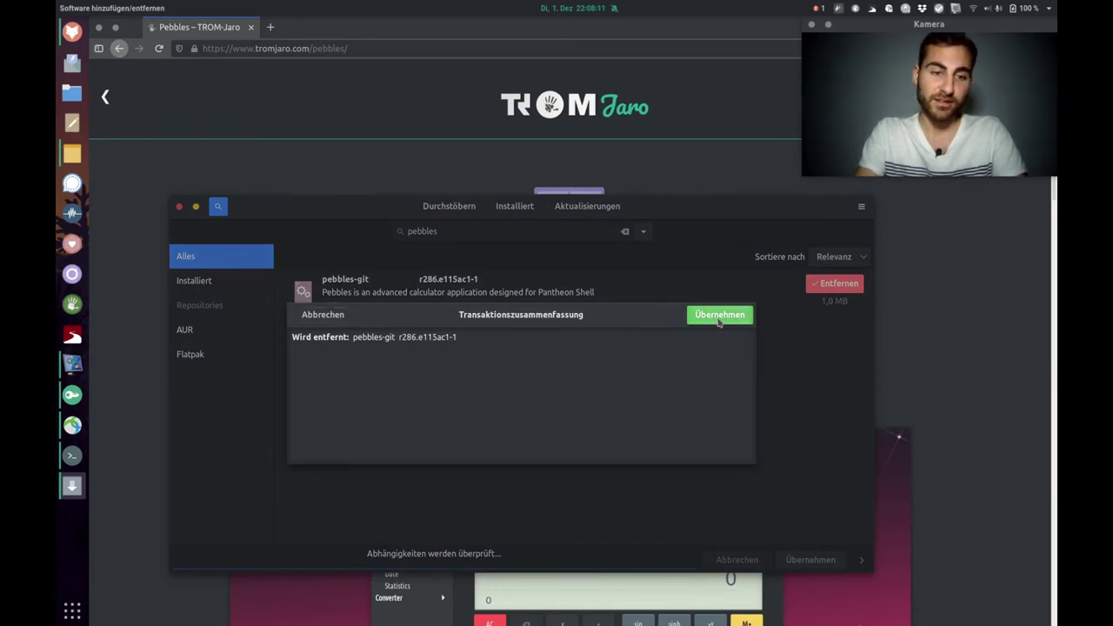
type("**********")
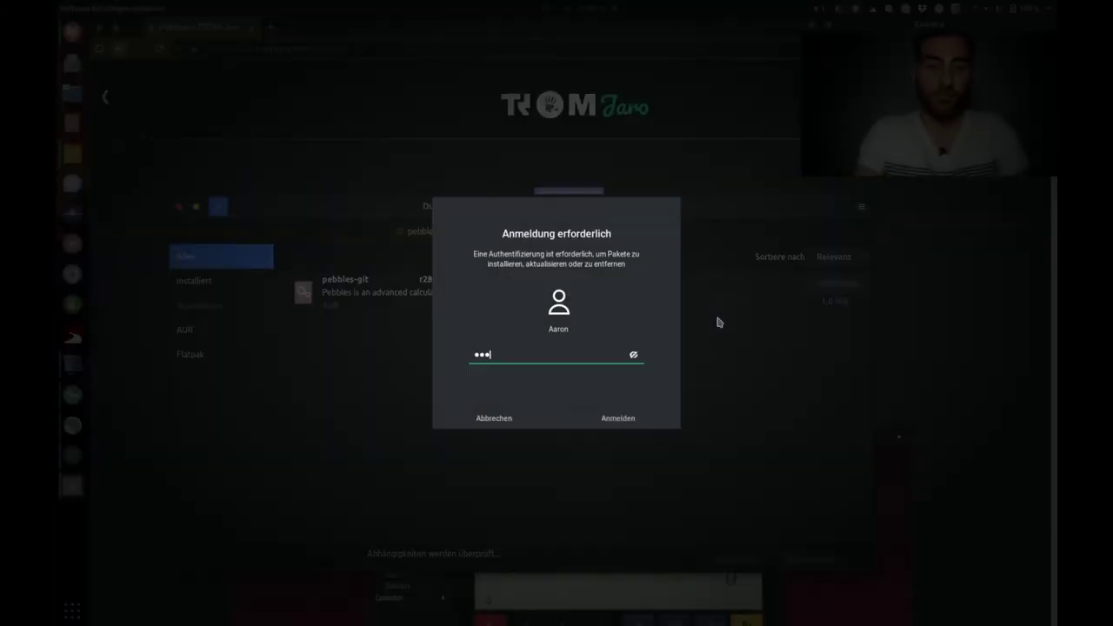
key("Return")
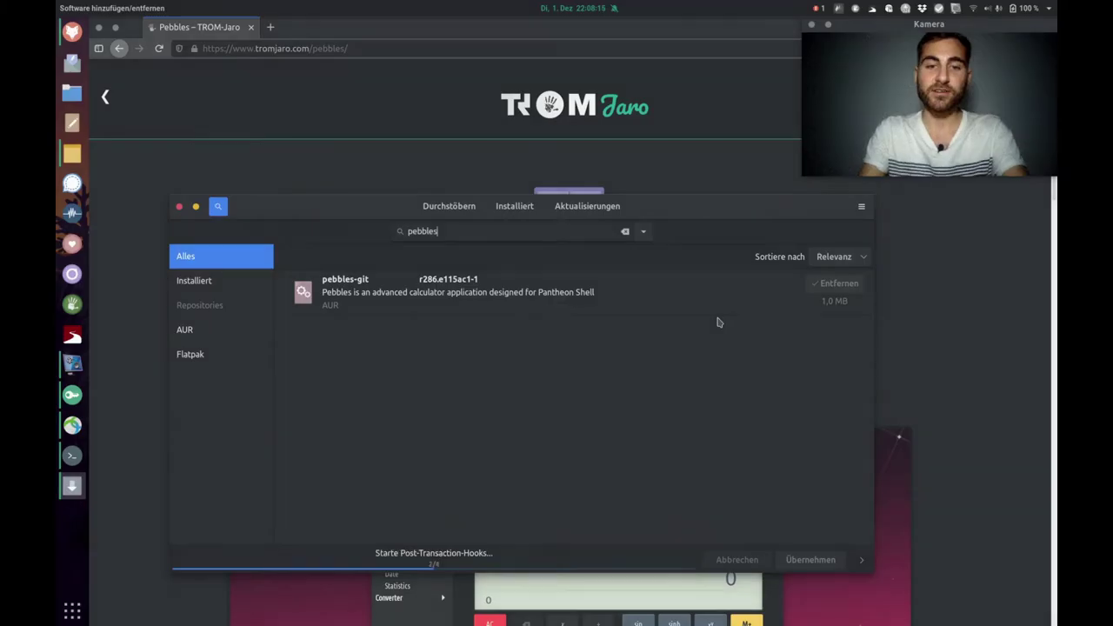
left_click(179, 207)
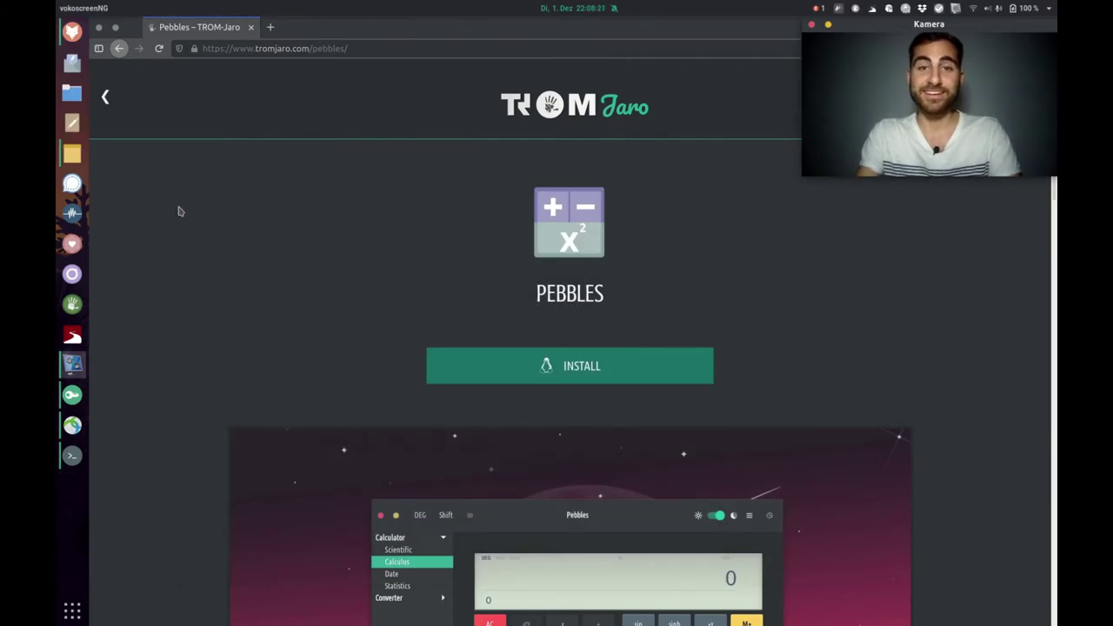
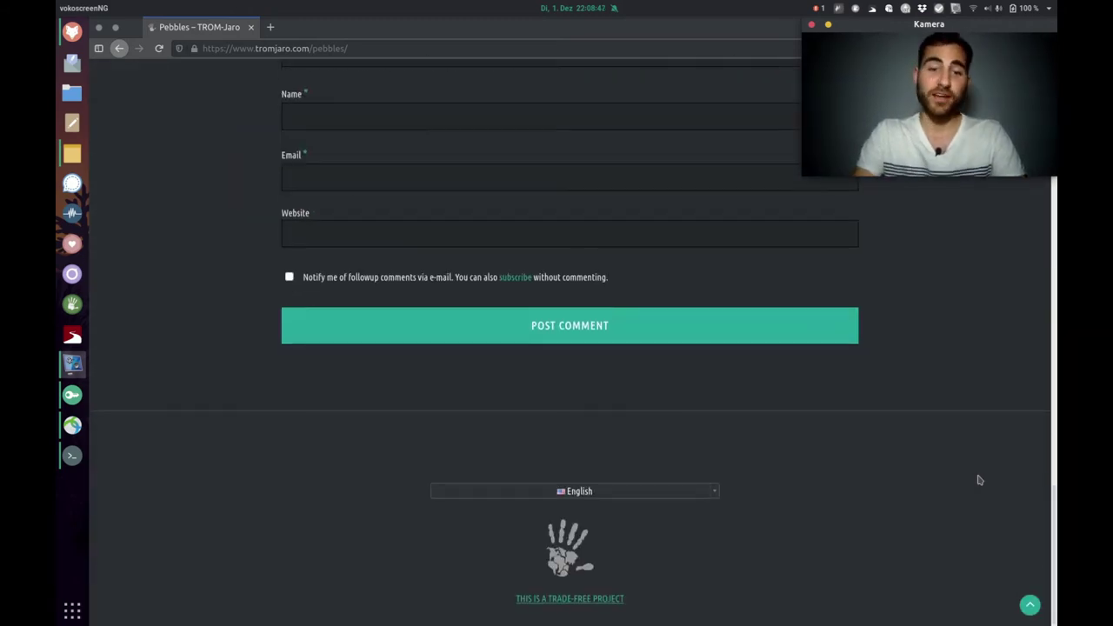
Change the language of the Pebbles web page to Deutsch using the selector in the page footer
left_click(604, 492)
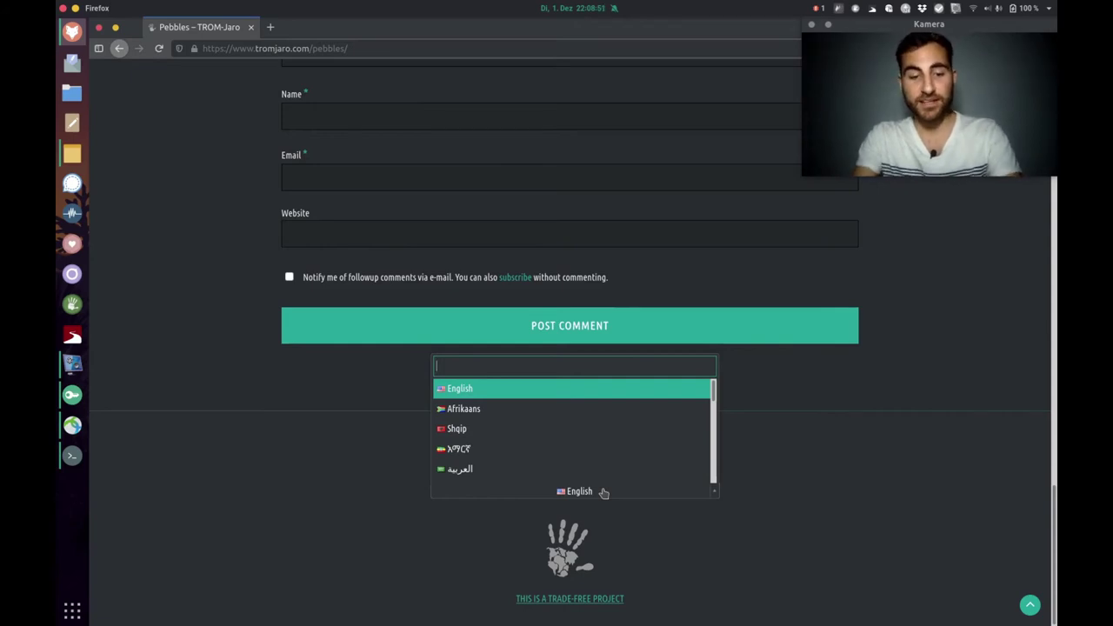
type("de")
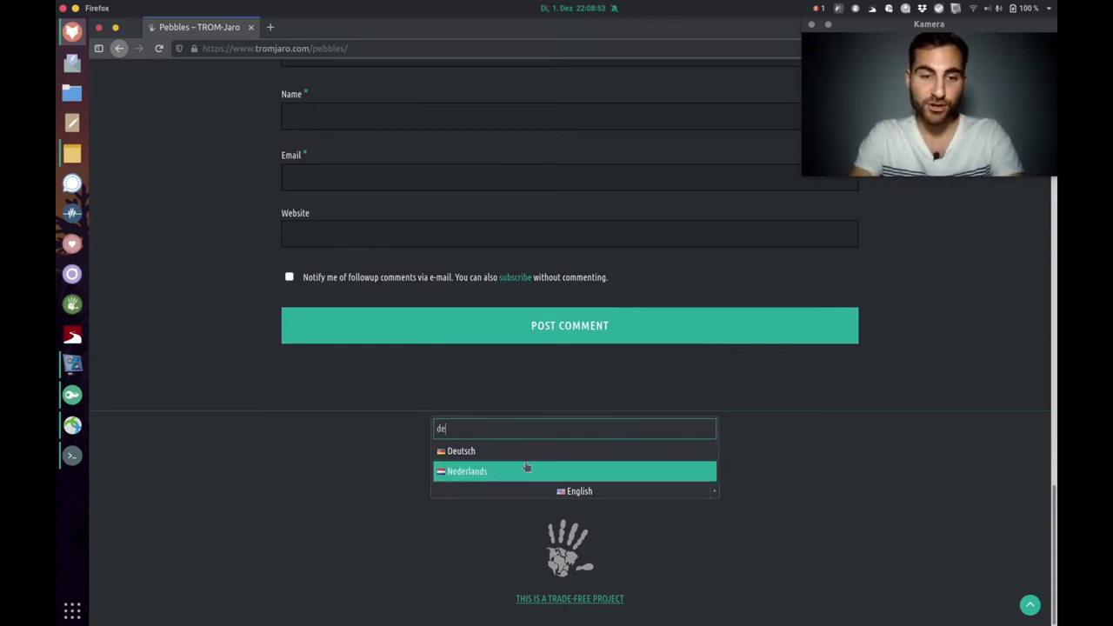
left_click(480, 457)
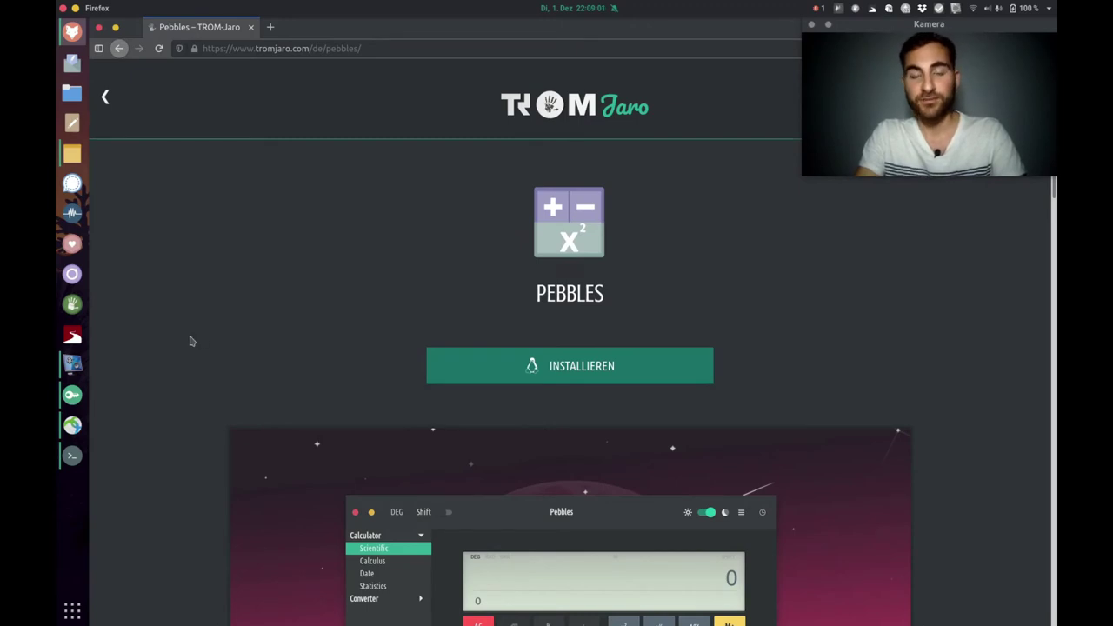
Turn on translation editing for the German page, inspect the Pebbles heading's translation without changing it, and show the description's translation markers
key("End")
left_click(526, 492)
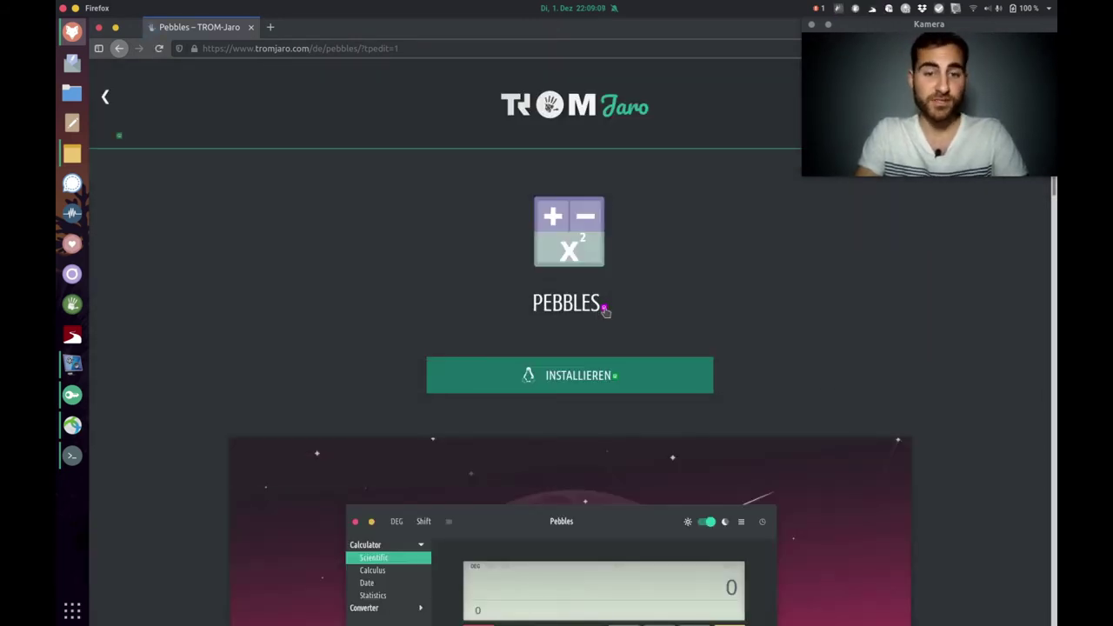
left_click(604, 308)
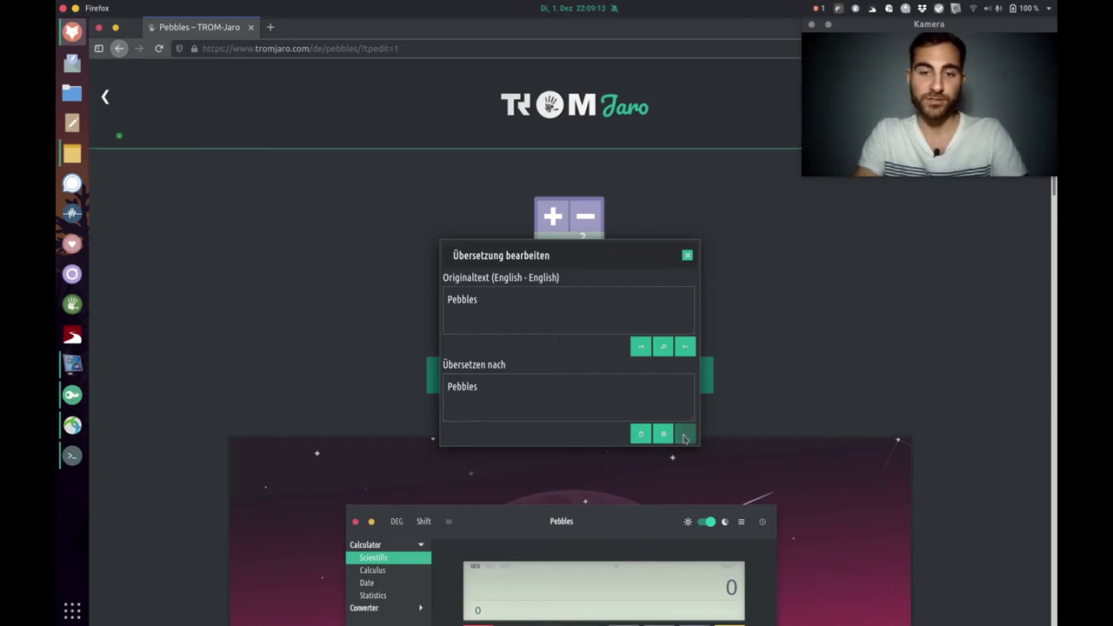
left_click(689, 255)
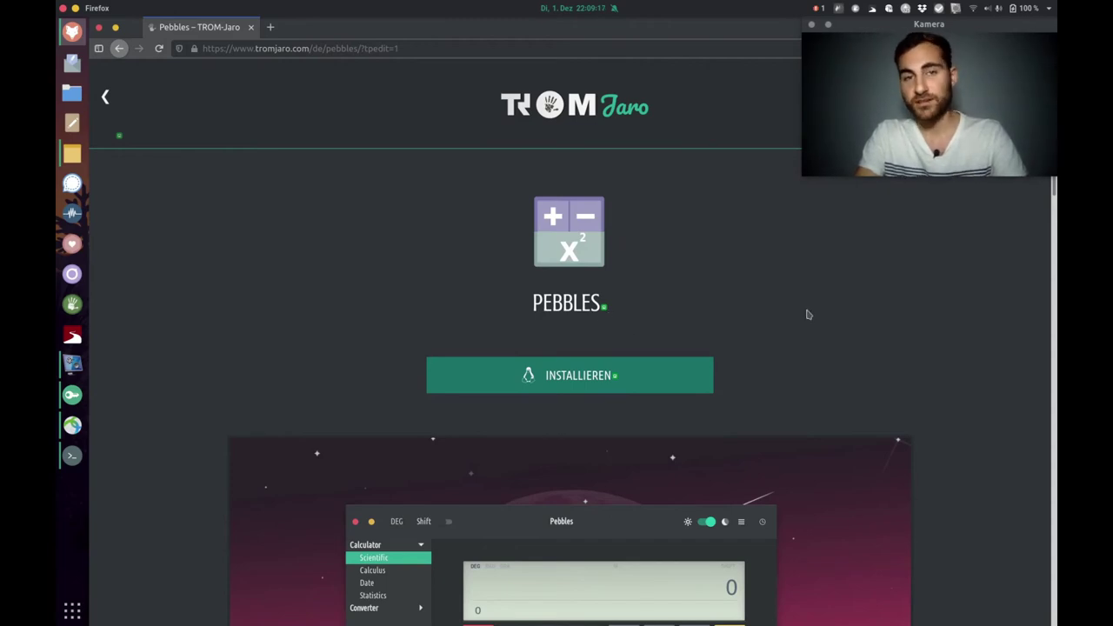
scroll(807, 314, "down", 8)
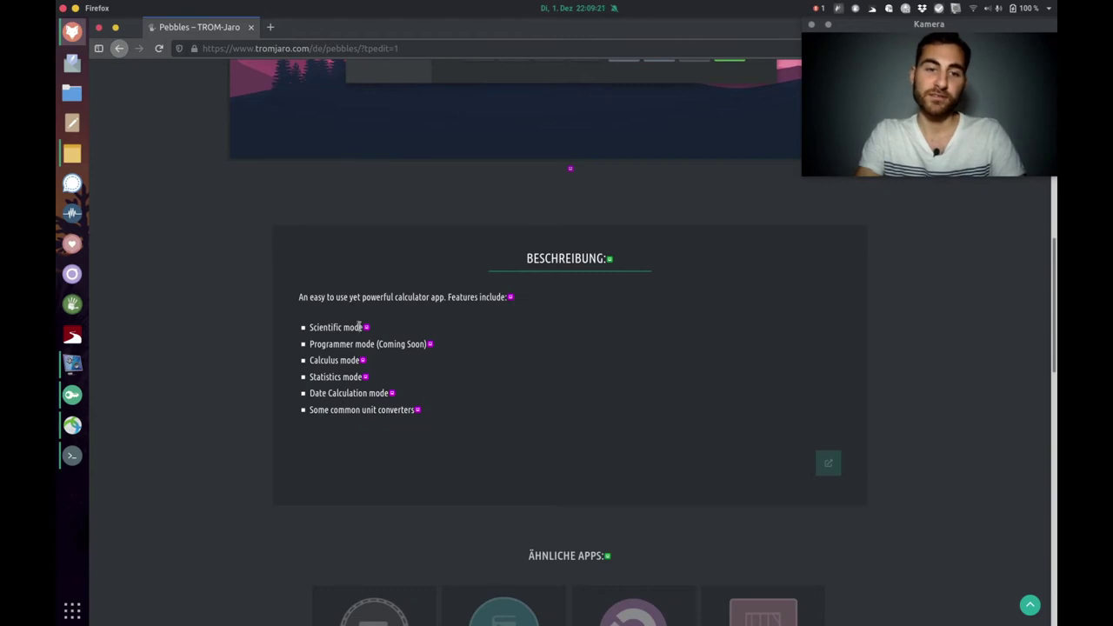
Save the original text "Pebbles – TROM-Jaro" as the German translation of the page title, and close the translation editor
scroll(806, 351, "down", 10)
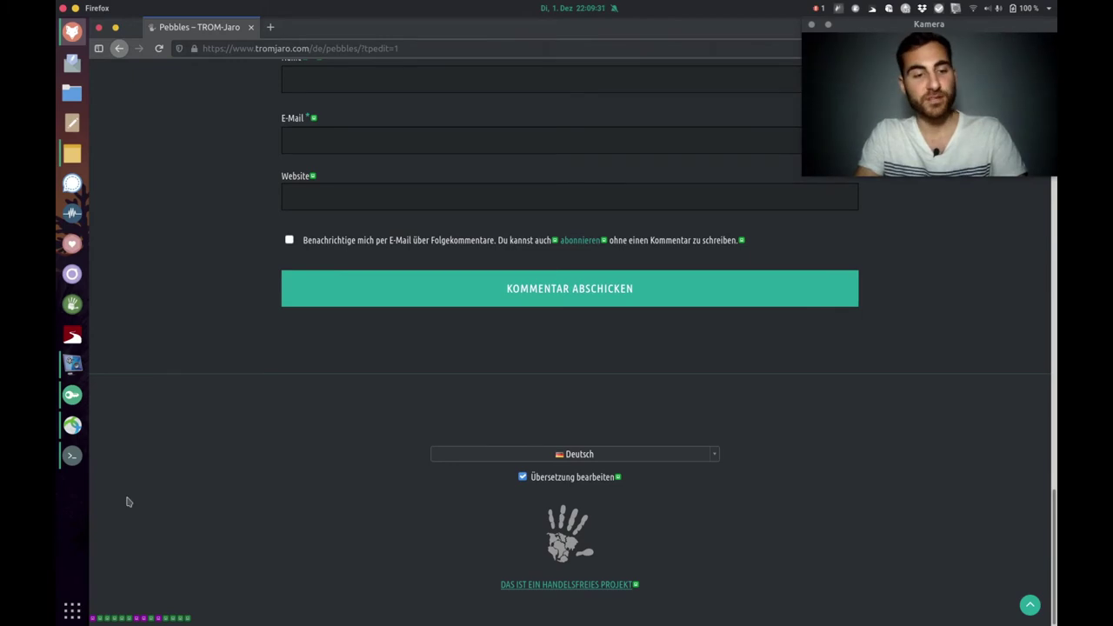
left_click(91, 619)
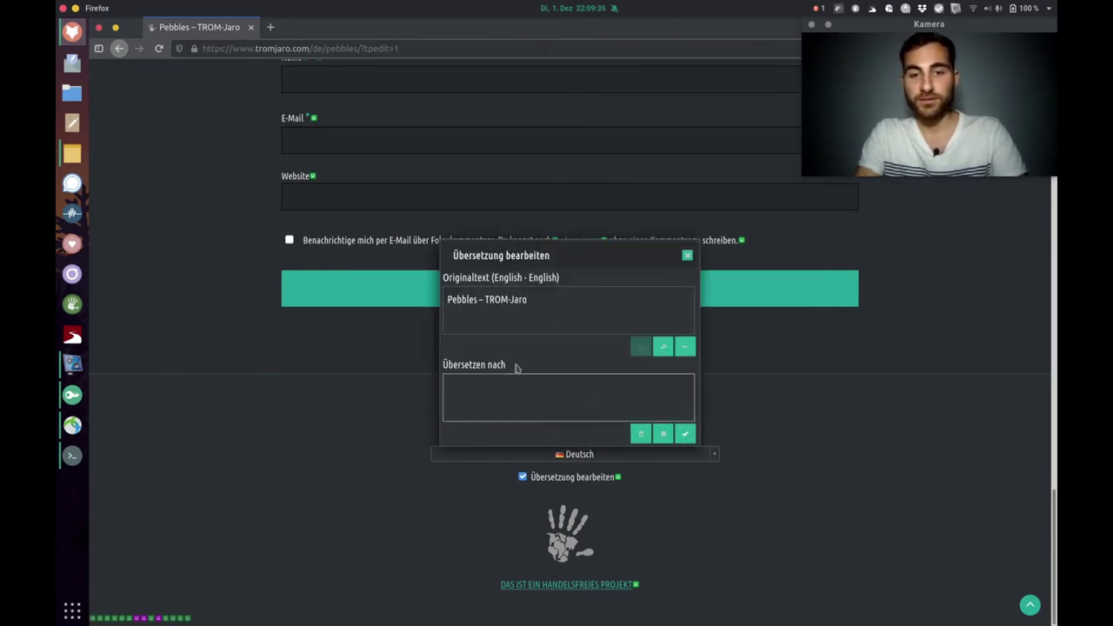
left_click(684, 348)
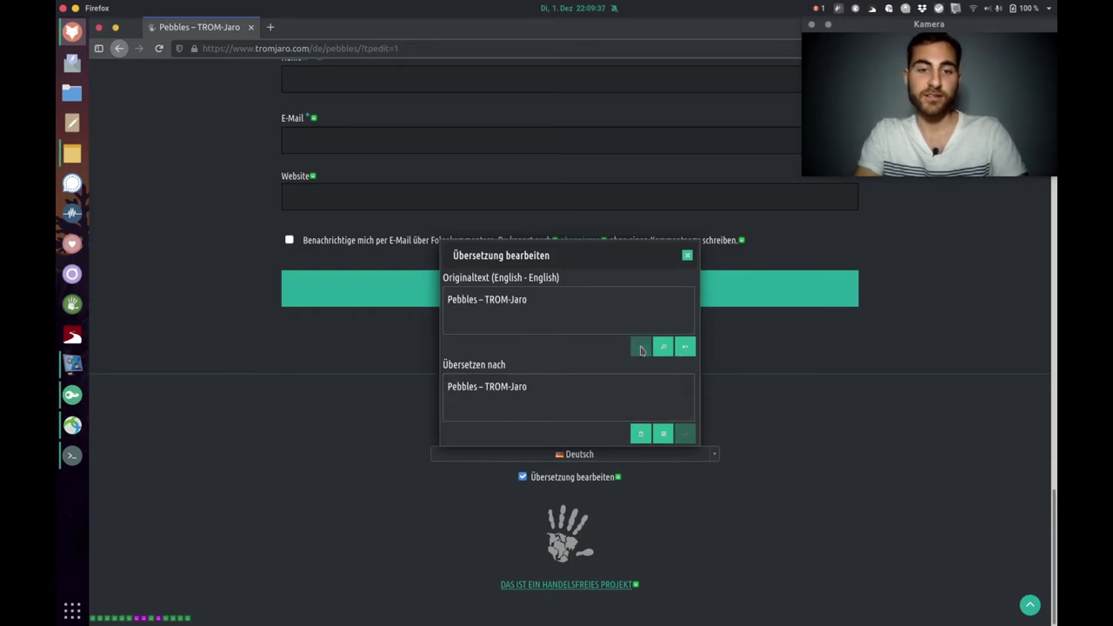
left_click(687, 255)
Open the Pebbles heading's translation, go backward through the page's strings to the page title, and close the editor
scroll(686, 261, "up", 7)
scroll(687, 261, "up", 10)
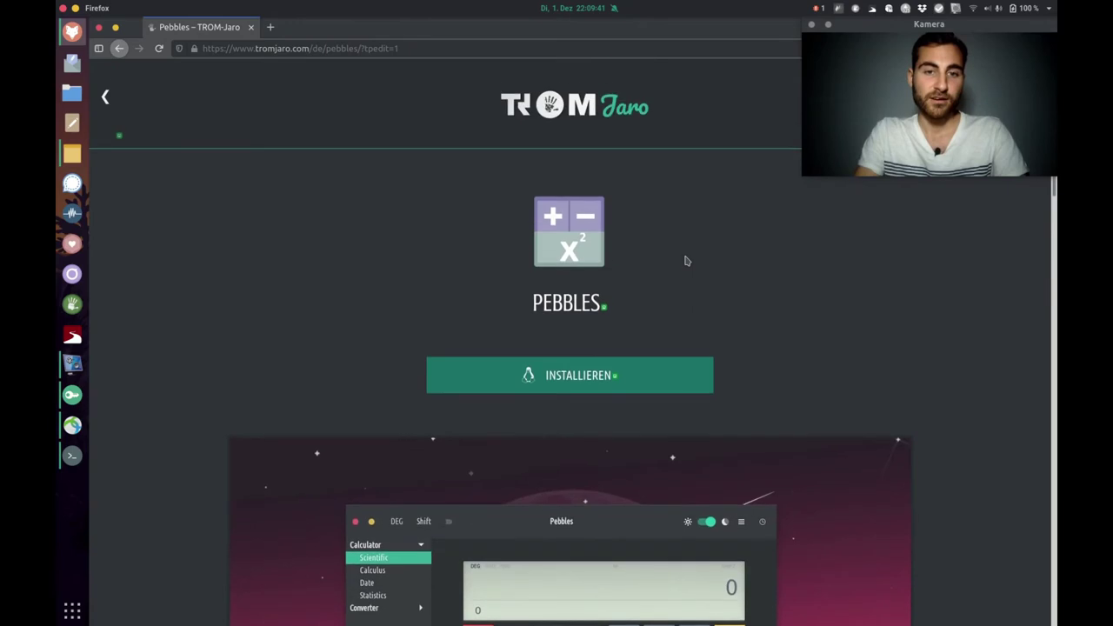
left_click(603, 309)
left_click(641, 347)
left_click(641, 347)
left_click(641, 347)
left_click(641, 347)
left_click(641, 347)
left_click(641, 347)
left_click(641, 347)
left_click(641, 347)
left_click(641, 347)
left_click(641, 347)
left_click(641, 347)
left_click(641, 347)
left_click(641, 347)
left_click(641, 347)
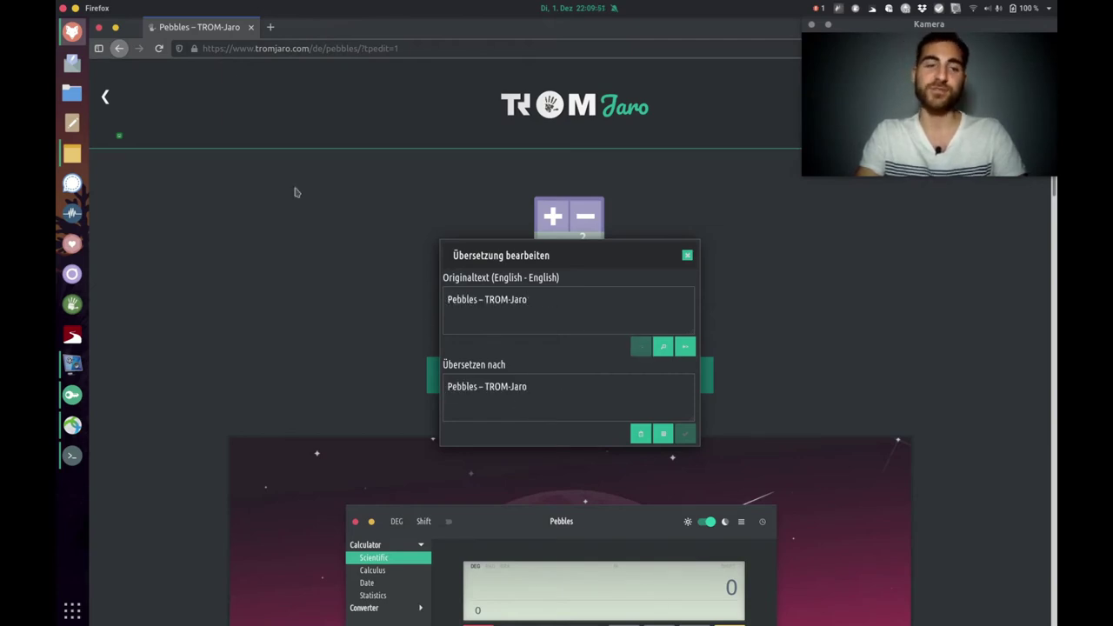
left_click(687, 255)
left_click(105, 97)
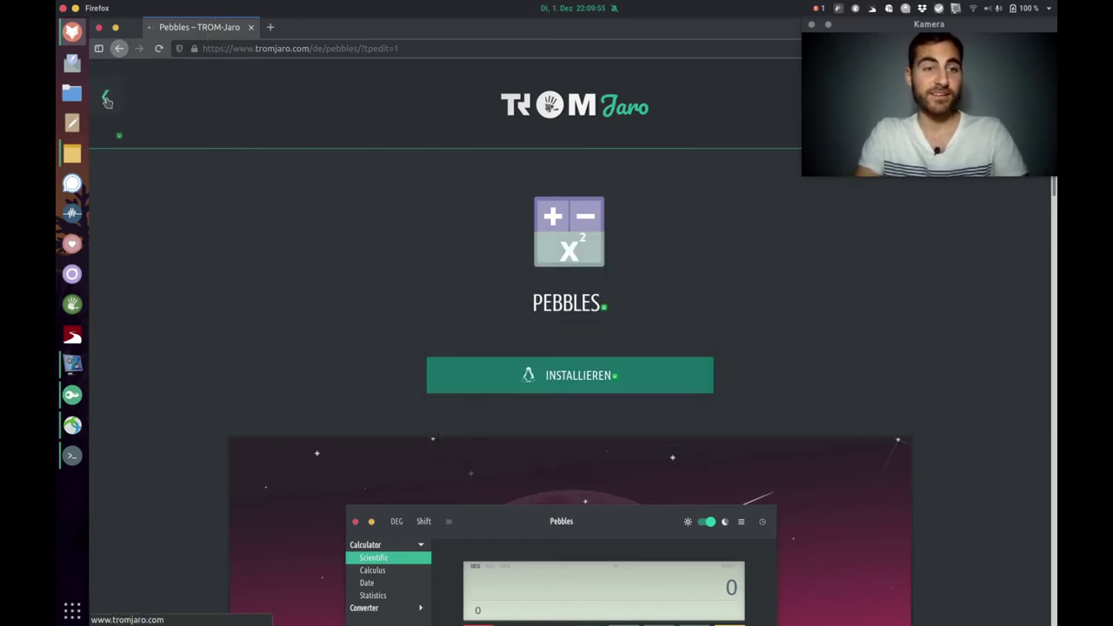
left_click_drag(306, 47, 400, 49)
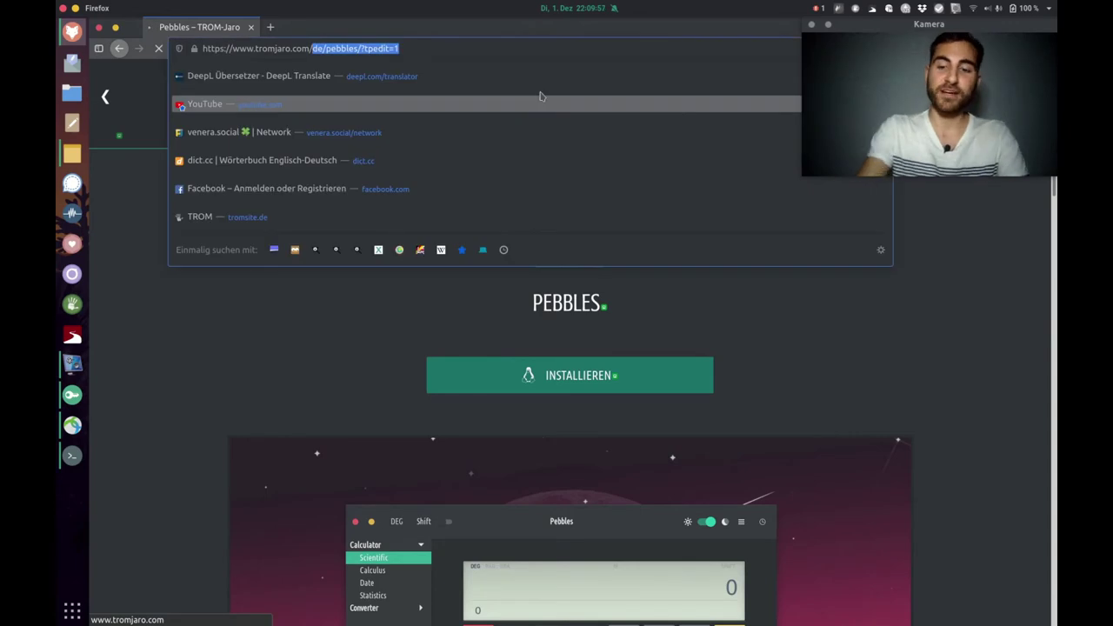
left_click(332, 49)
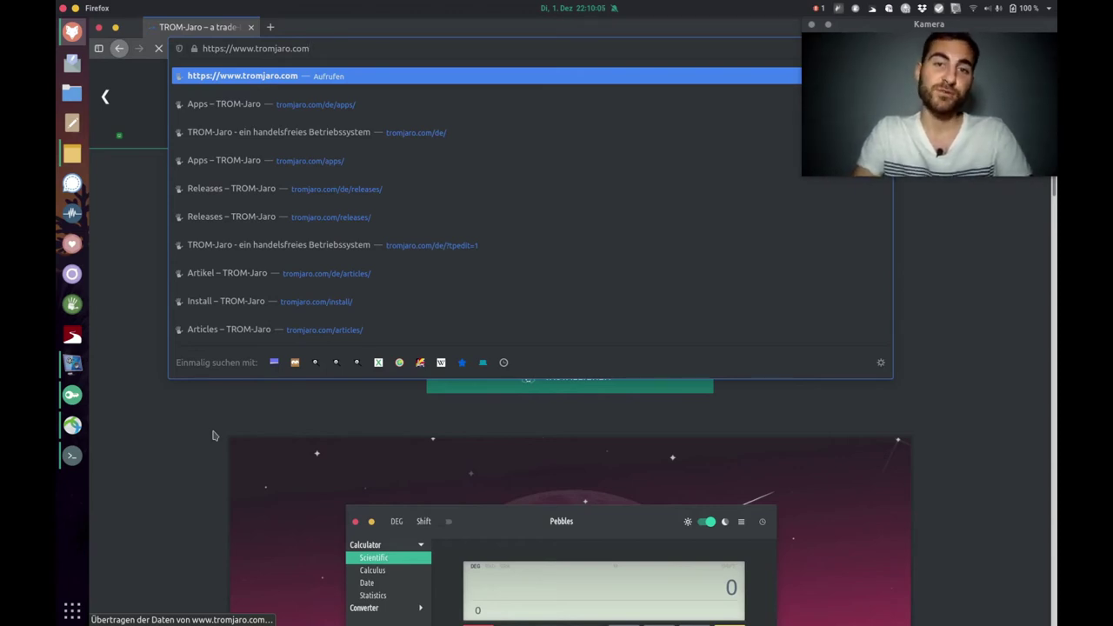
left_click(225, 516)
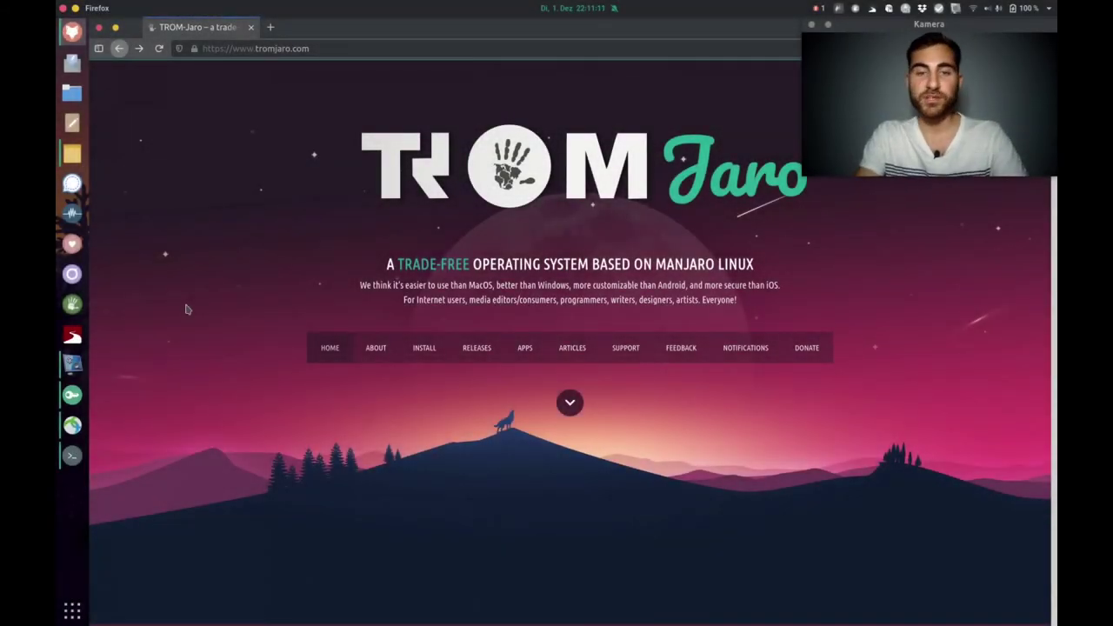
Open the Install page and review its Download, Flash, and Boot and Test sections
left_click(426, 359)
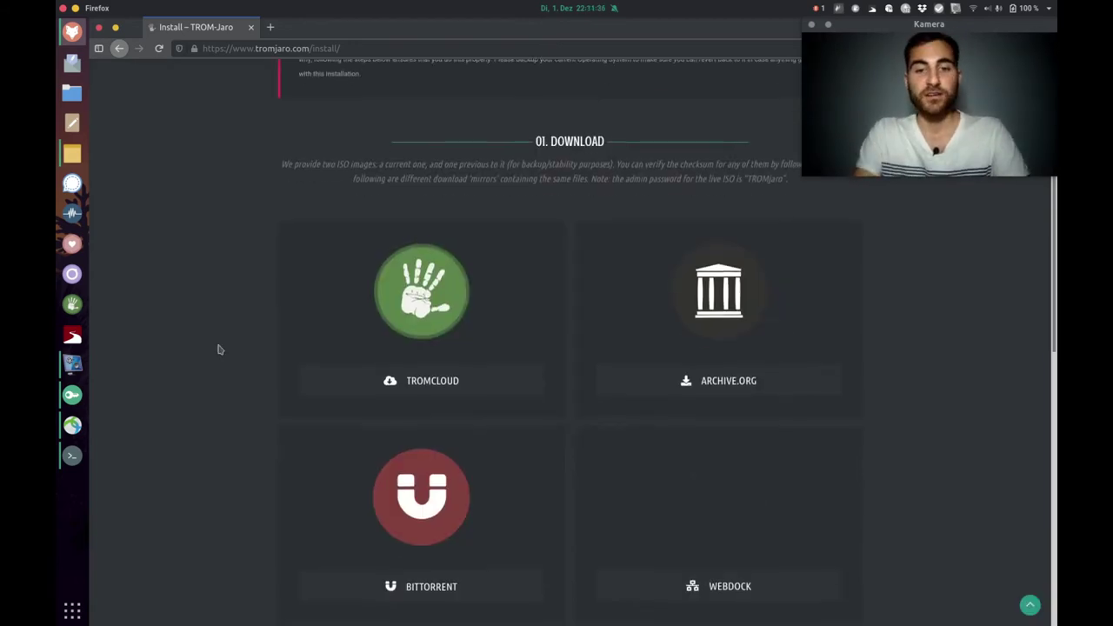
scroll(218, 348, "down", 1)
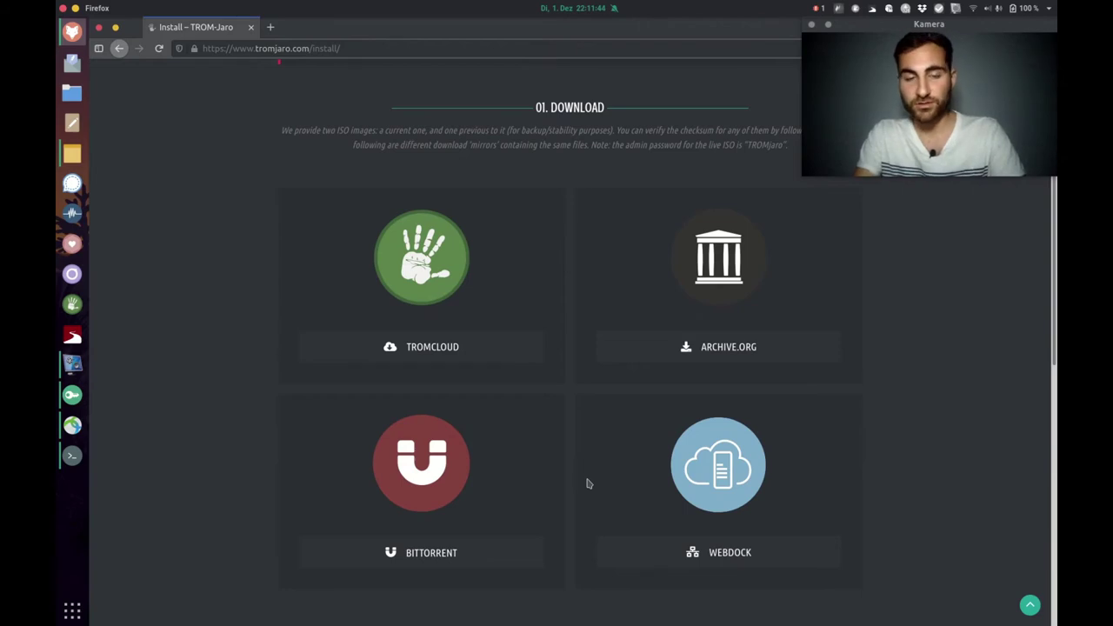
scroll(213, 323, "down", 4)
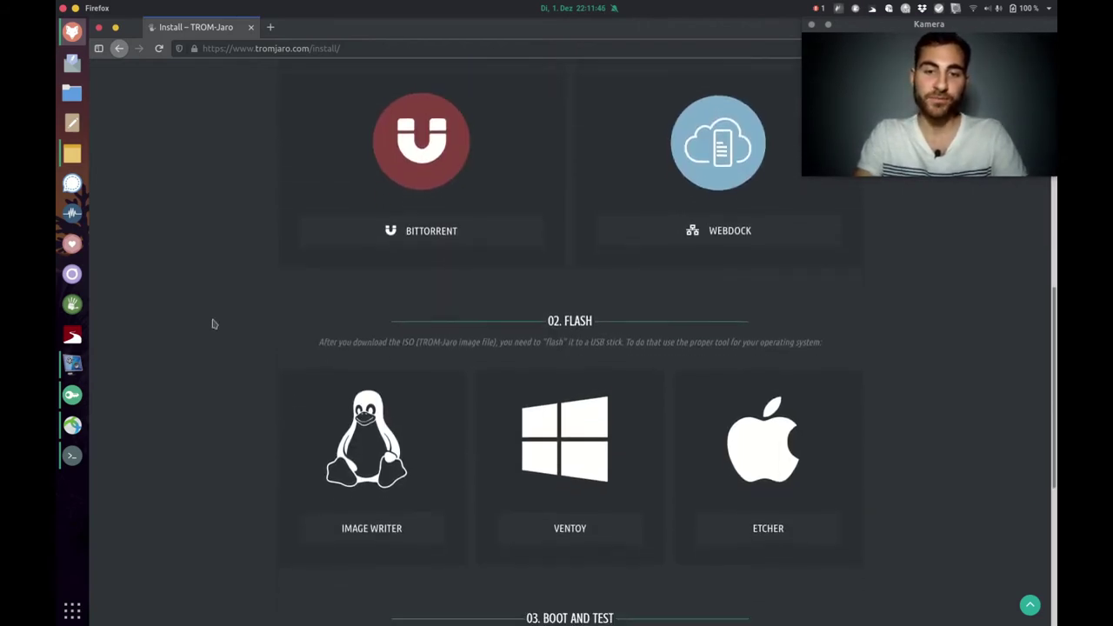
scroll(213, 324, "down", 2)
scroll(213, 324, "up", 1)
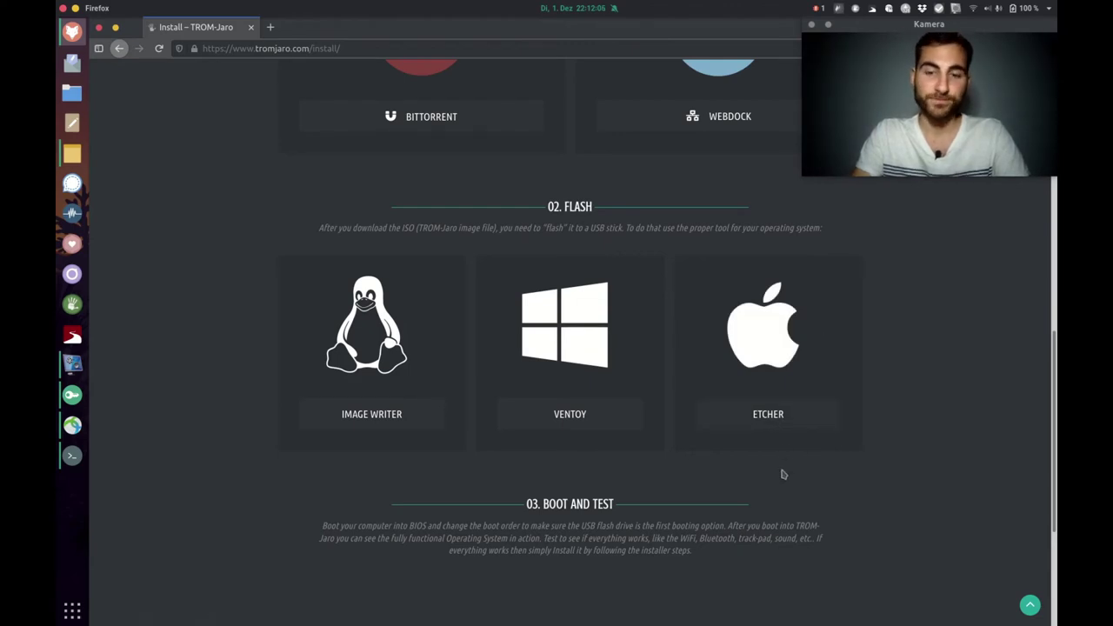
scroll(981, 304, "down", 5)
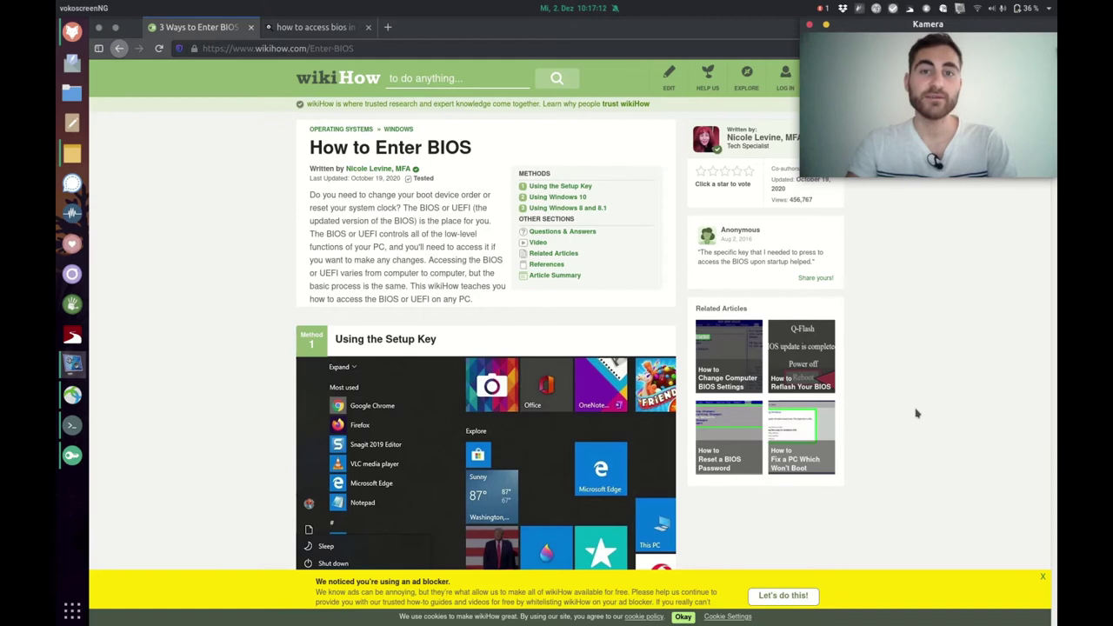
Review the wikiHow article's setup keys by manufacturer, and view the search results for accessing BIOS on macOS
scroll(916, 414, "down", 5)
scroll(916, 414, "down", 3)
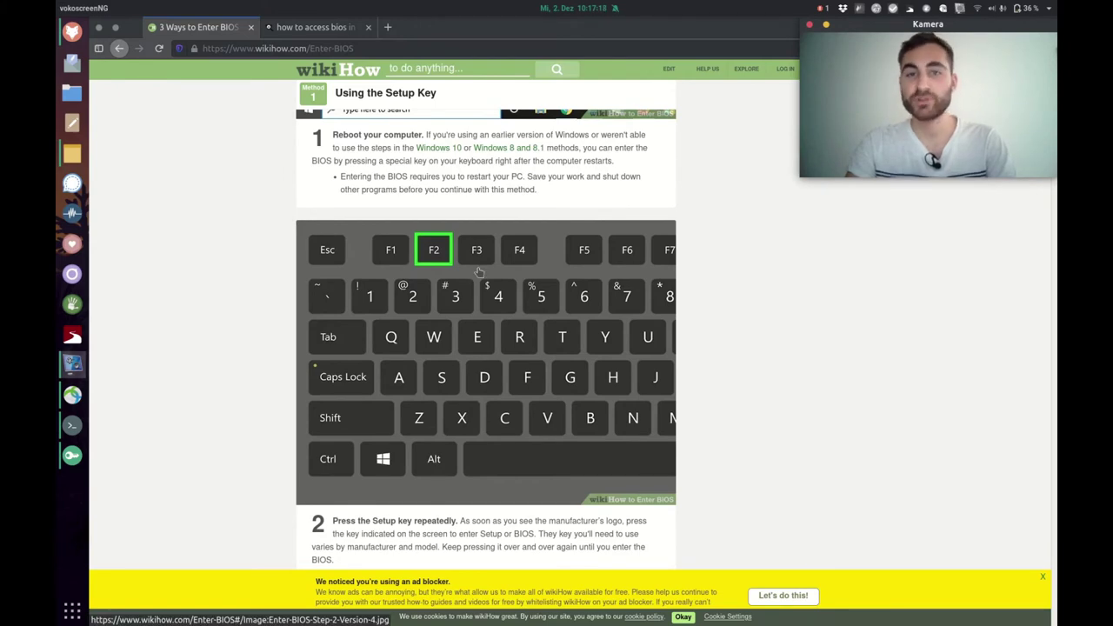
scroll(756, 287, "down", 5)
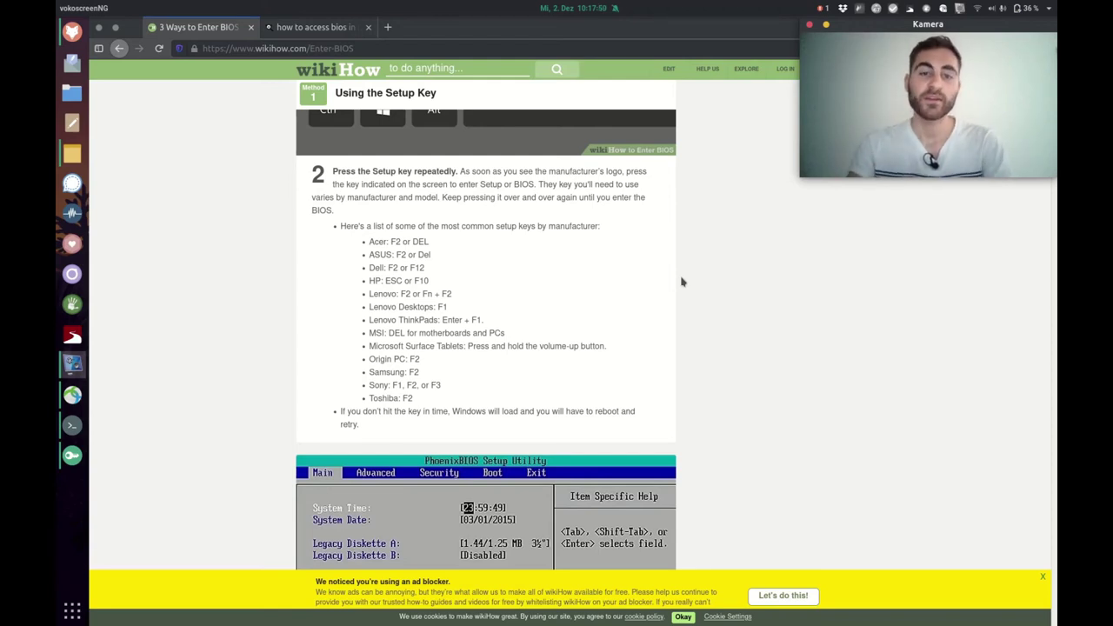
scroll(252, 256, "up", 10)
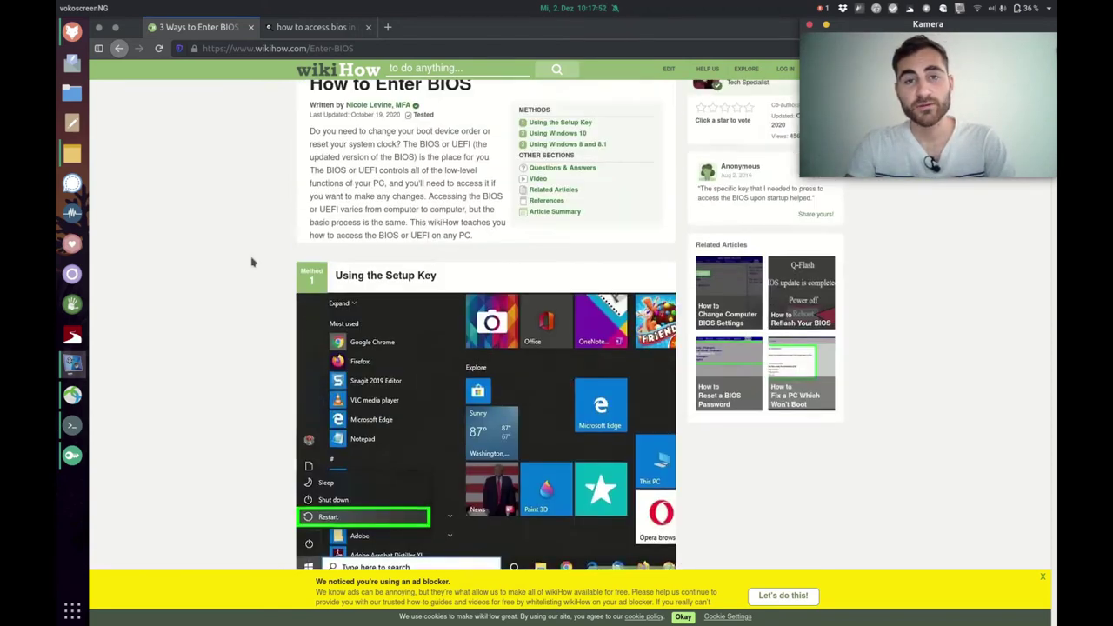
key("ctrl+Tab")
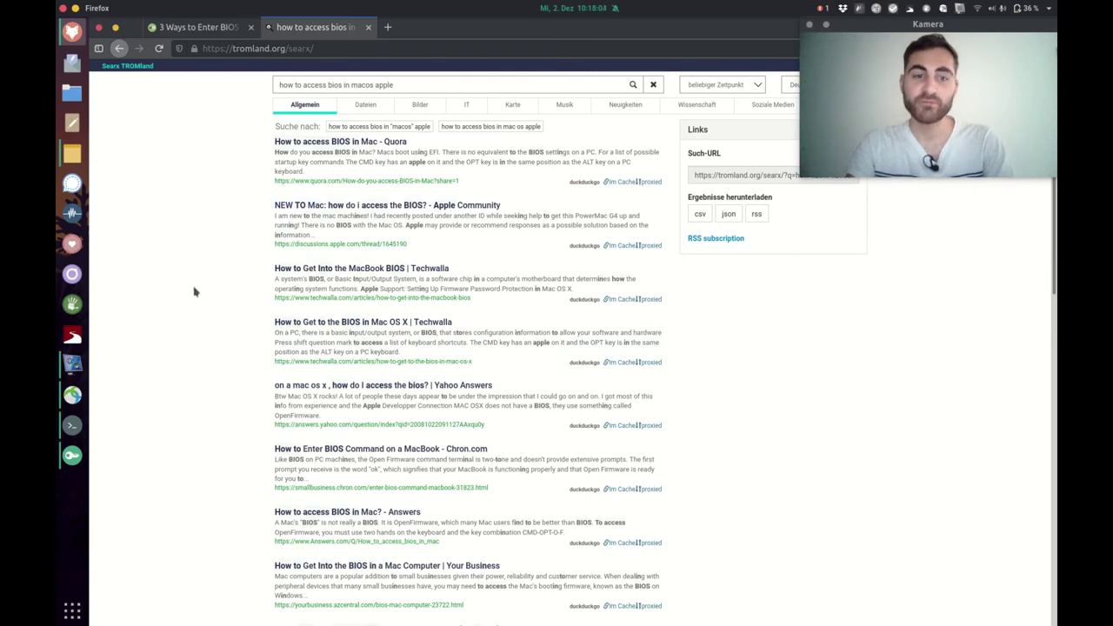
left_click(206, 32)
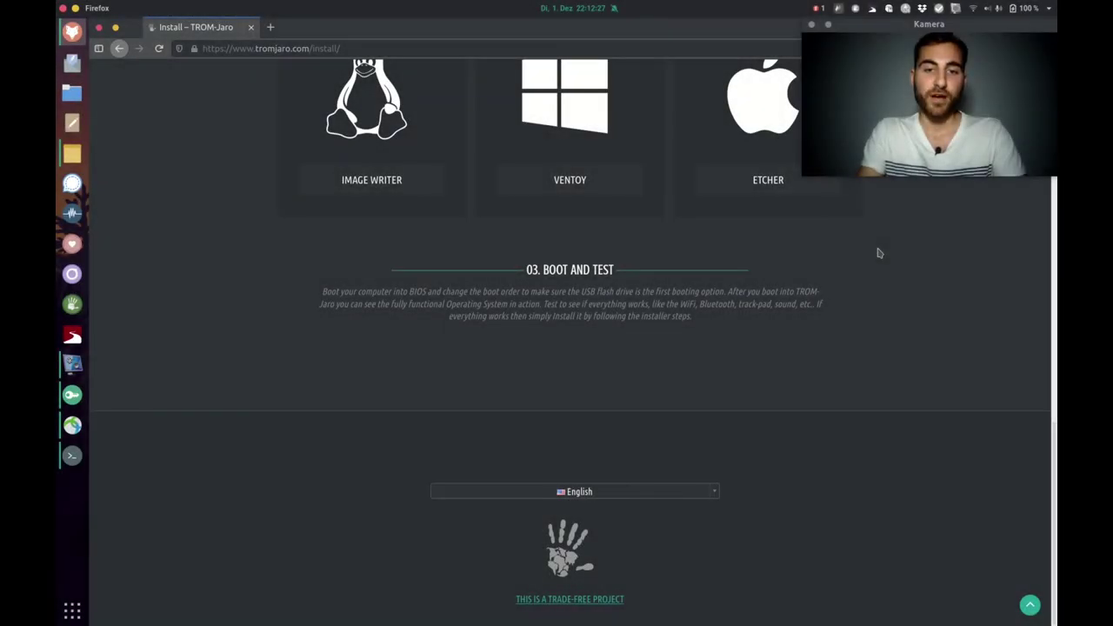
Switch to Boxen and open the Manjaro GNOME (Minimal) live virtual machine
key("super+Page_Up")
key("super+Page_Up")
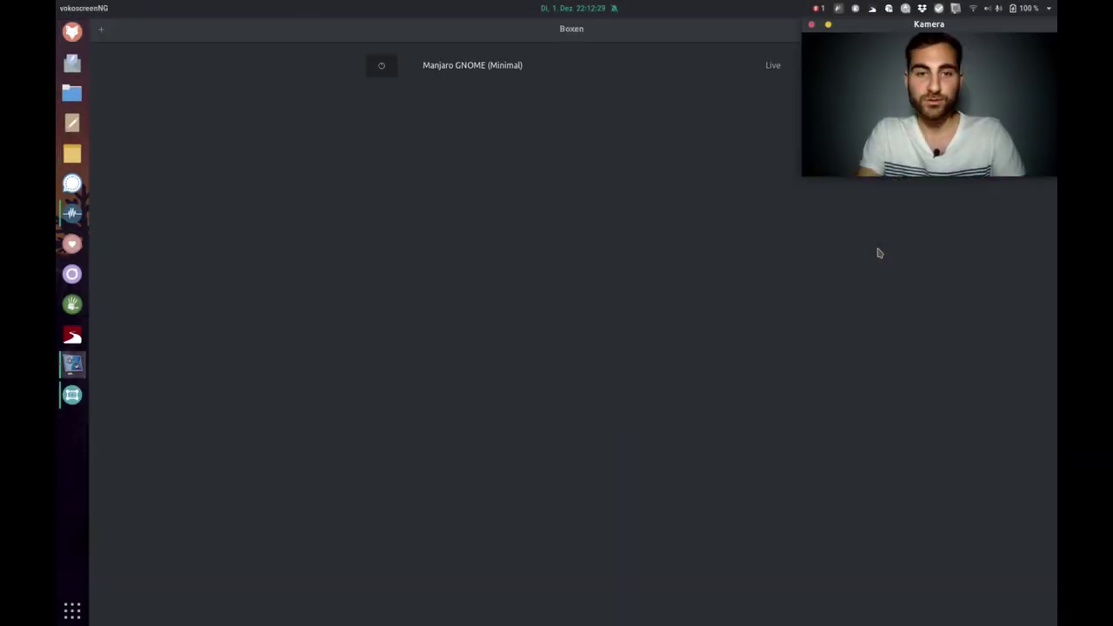
left_click(551, 80)
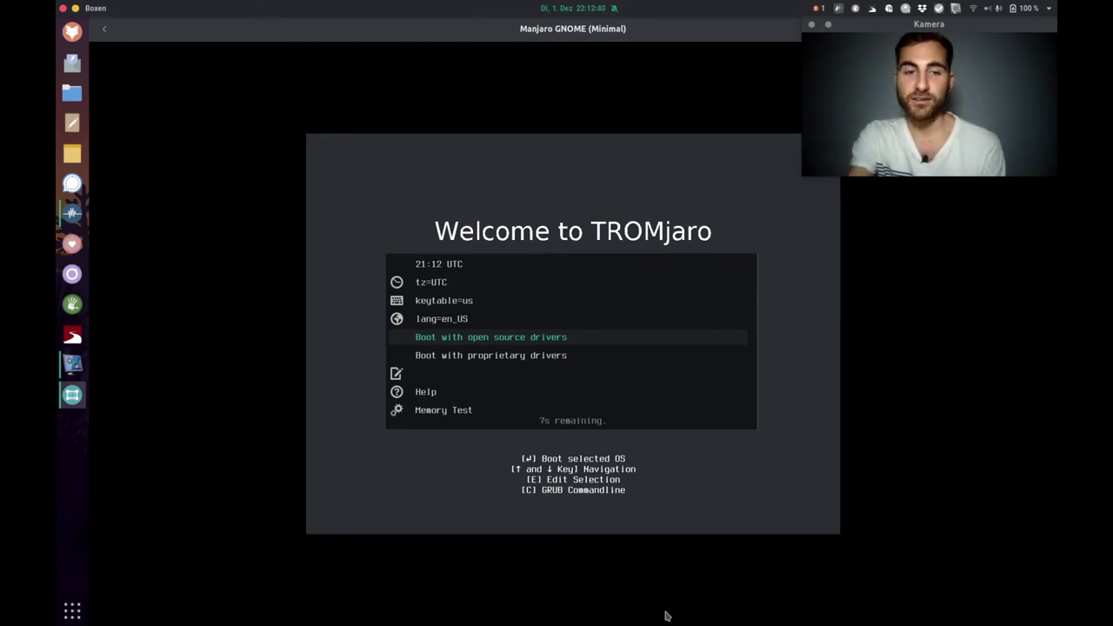
Go through the boot menu's language, keyboard and driver entries, and boot TROMjaro with open source drivers
key("Down")
key("Up")
key("Down")
key("Up")
key("Up")
key("Down")
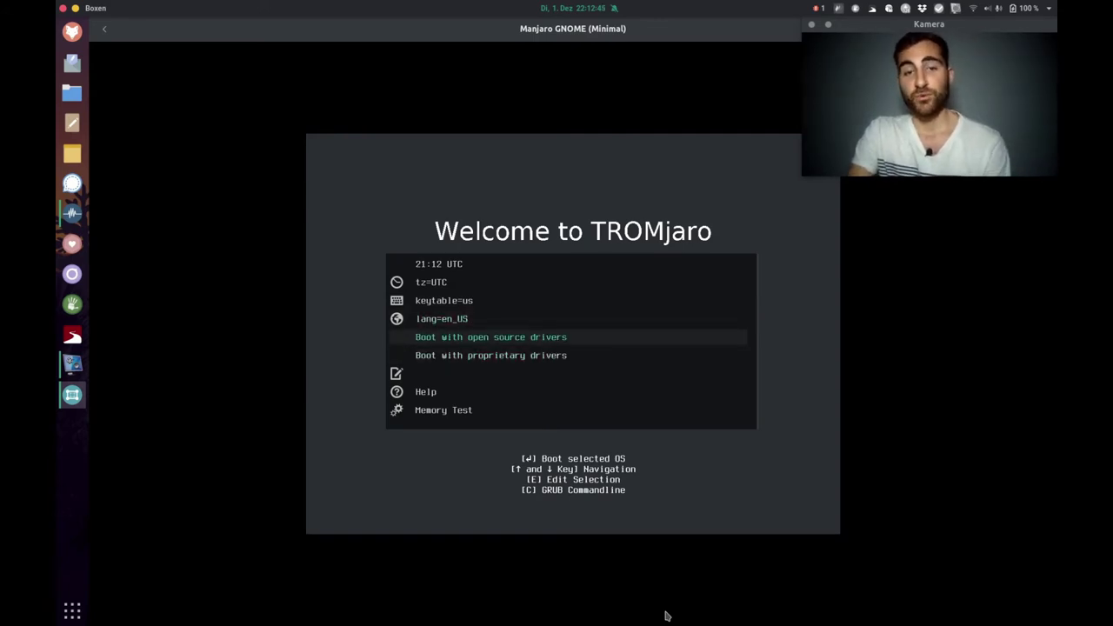
key("Up")
key("Up")
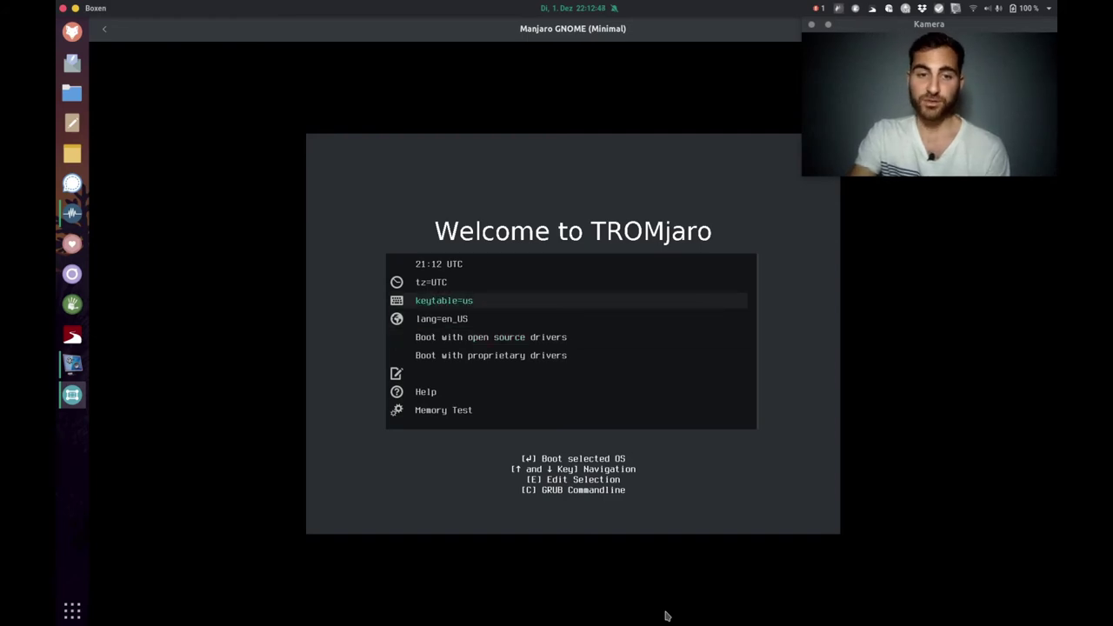
key("Down")
key("Down")
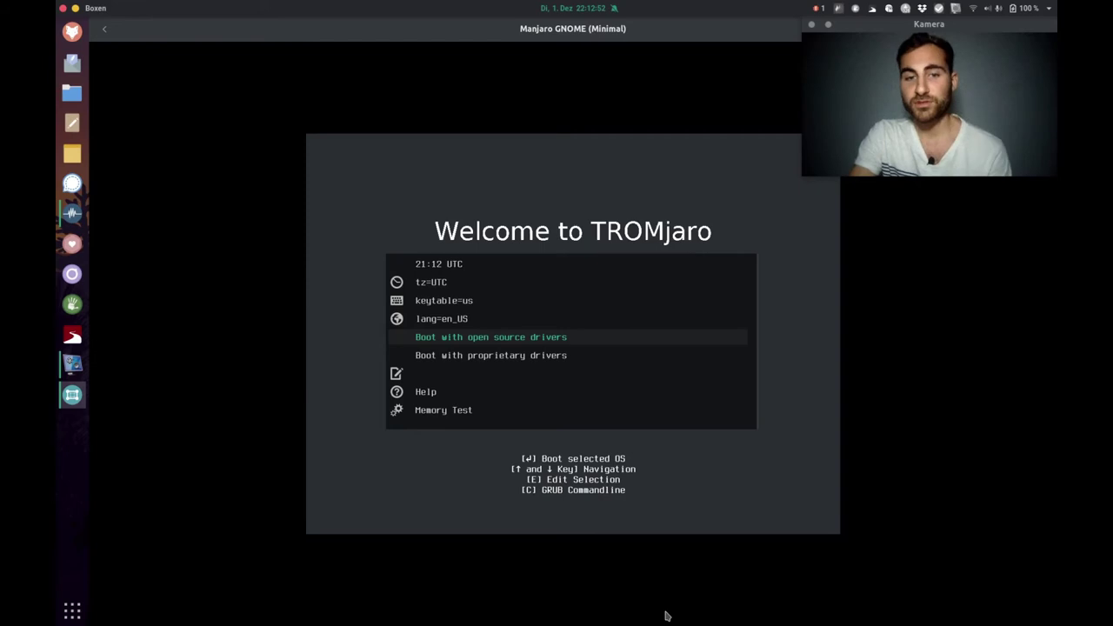
key("Down")
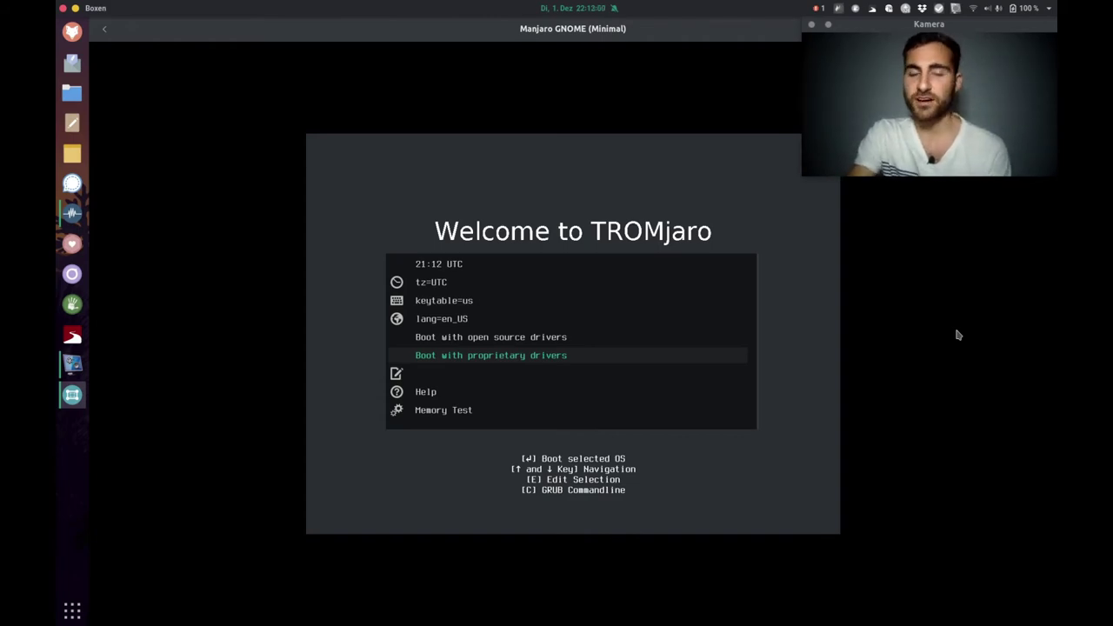
key("Up")
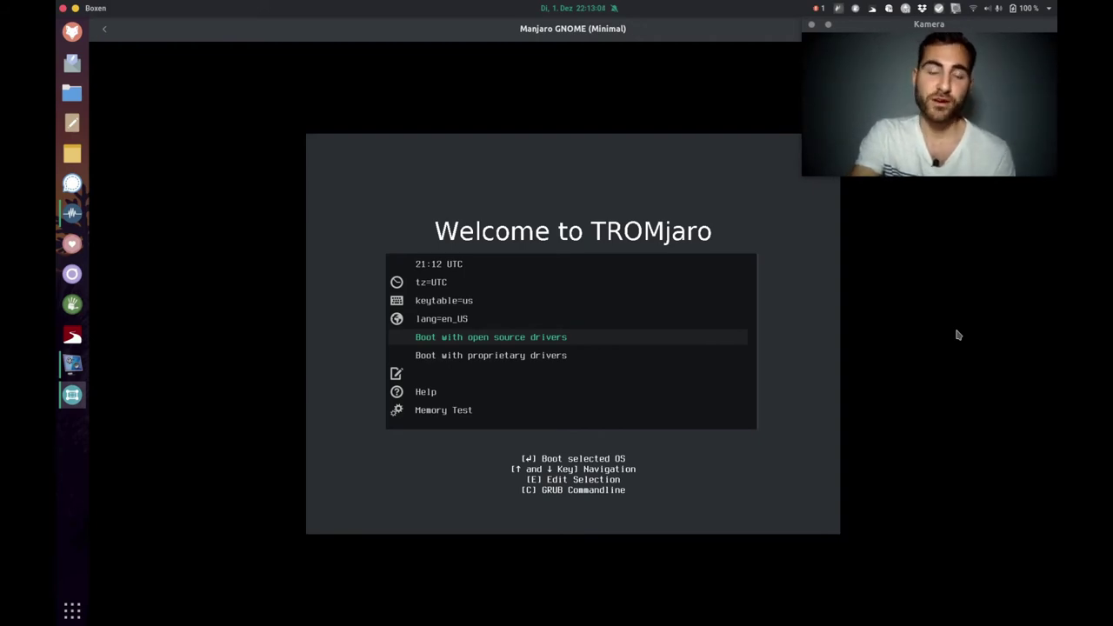
key("Return")
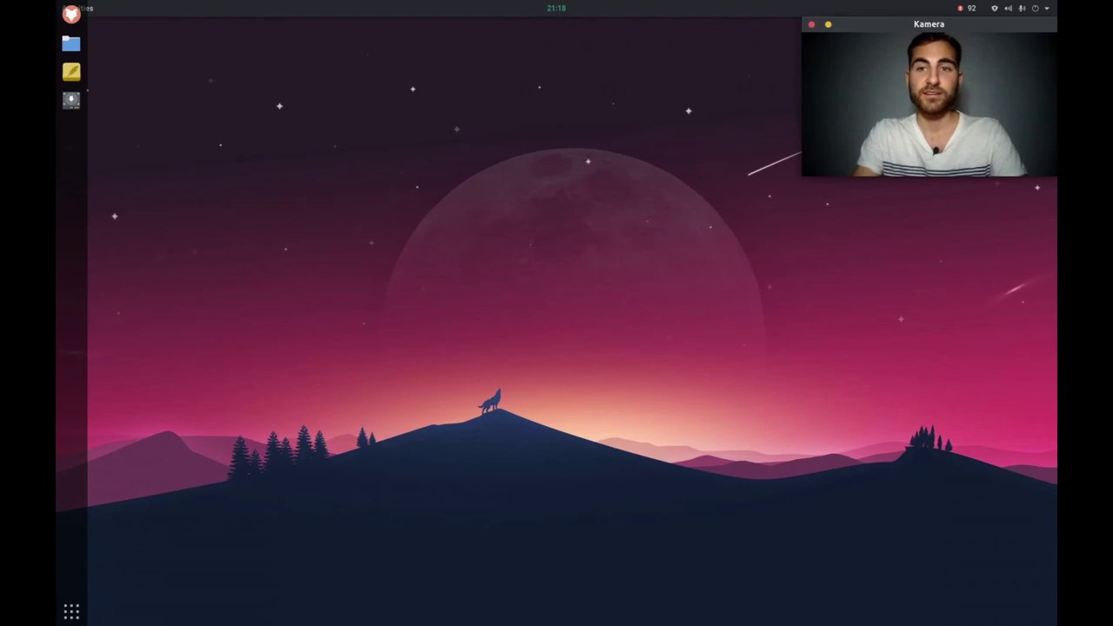
Open the live system's Settings, view the Bluetooth page and the remaining categories, and close Settings
left_click_drag(974, 25, 905, 307)
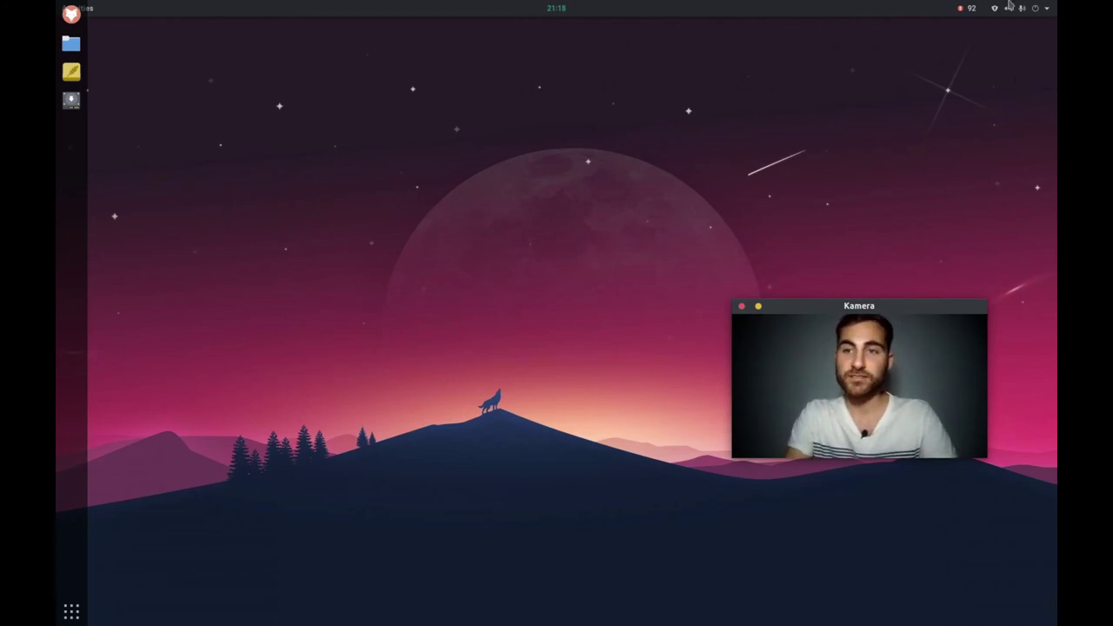
left_click(1040, 6)
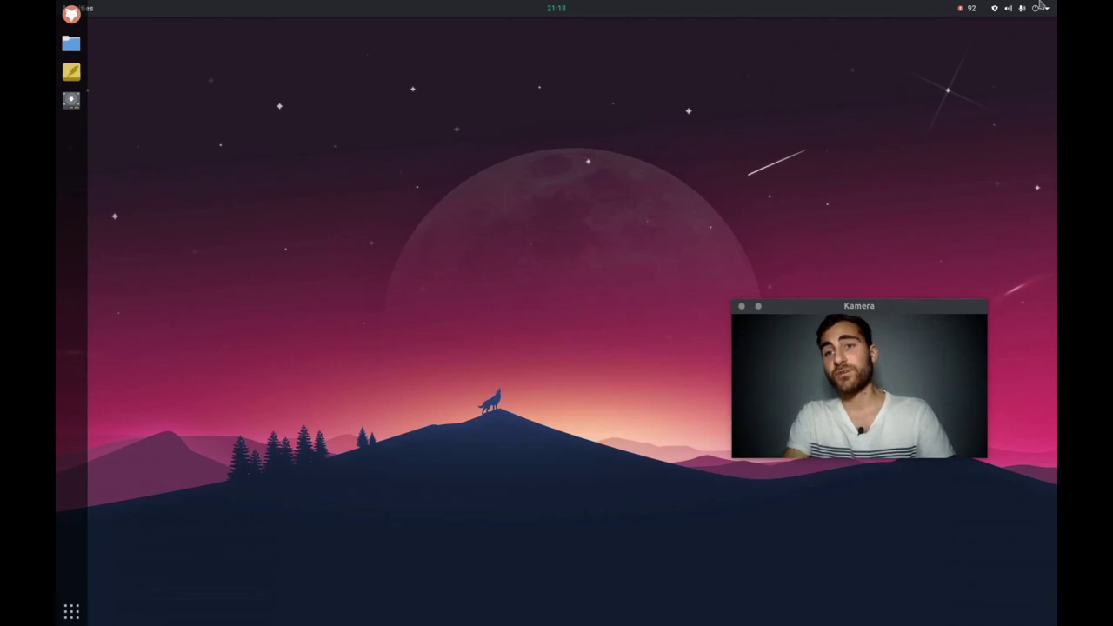
left_click(1040, 6)
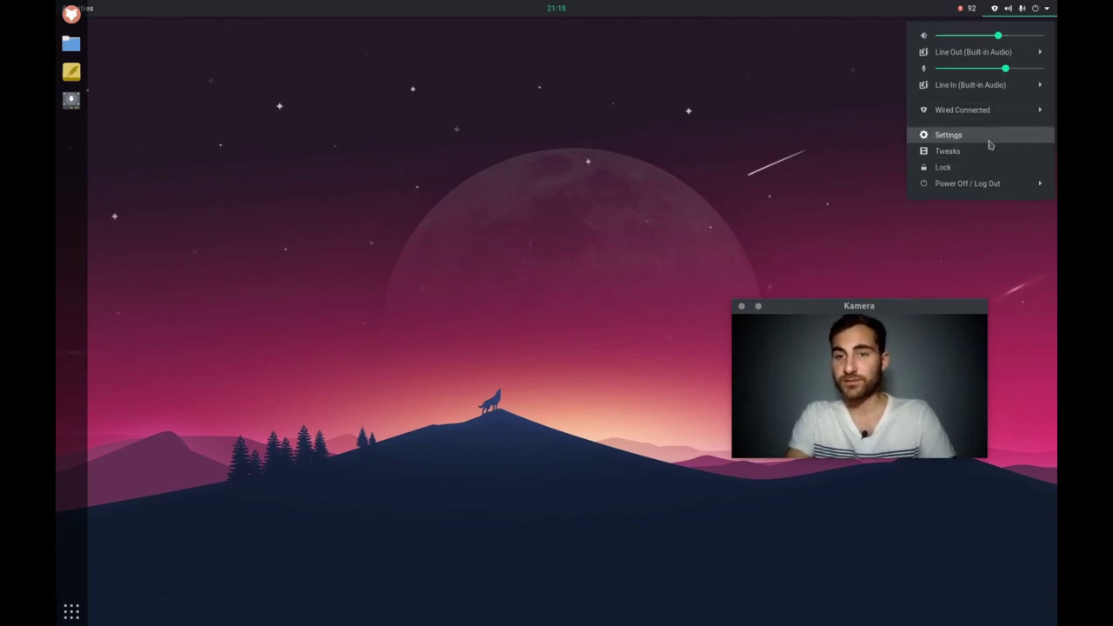
left_click(989, 138)
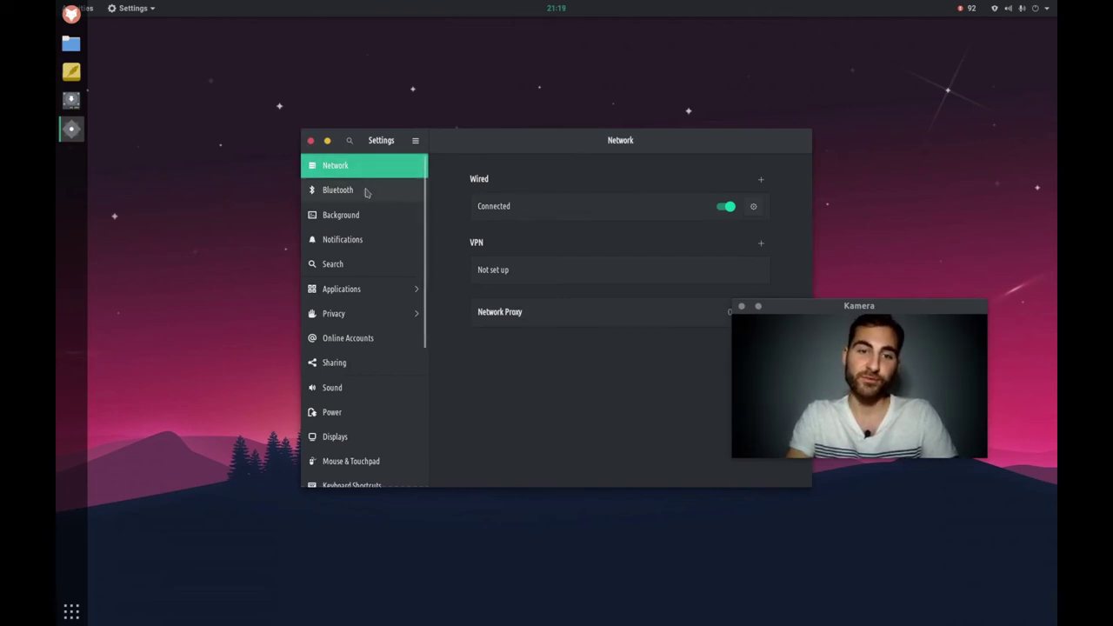
left_click(366, 191)
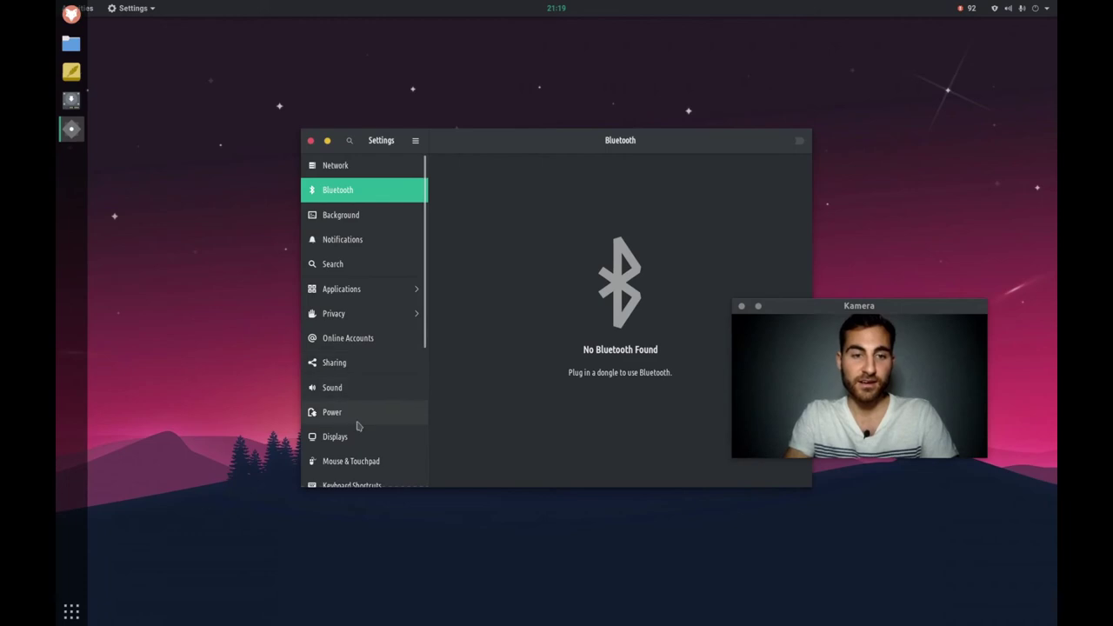
scroll(357, 426, "down", 5)
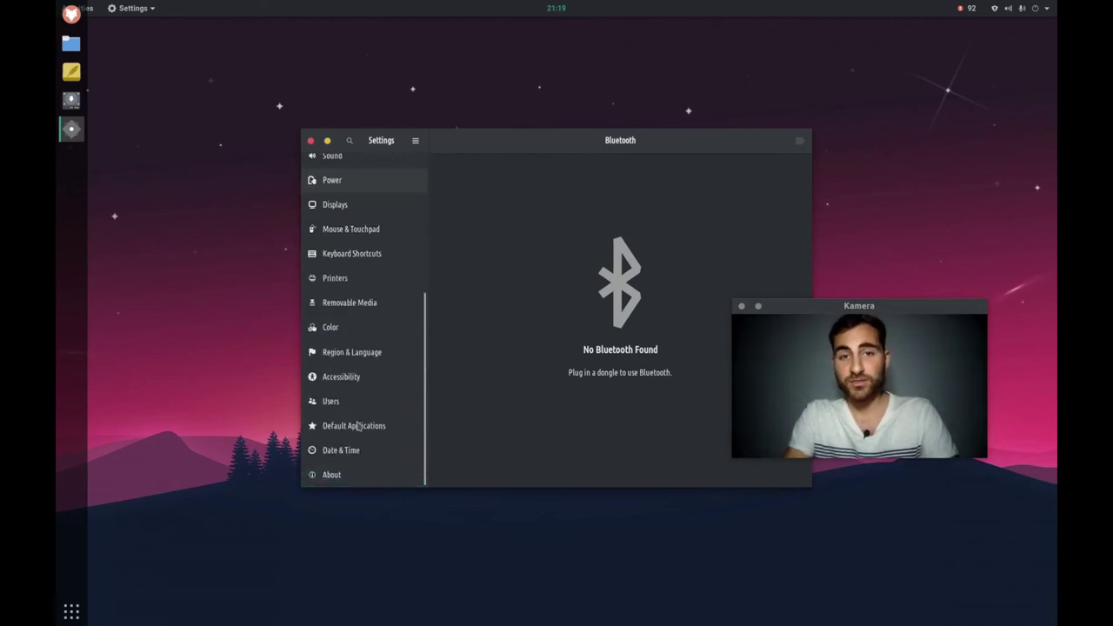
scroll(357, 425, "up", 5)
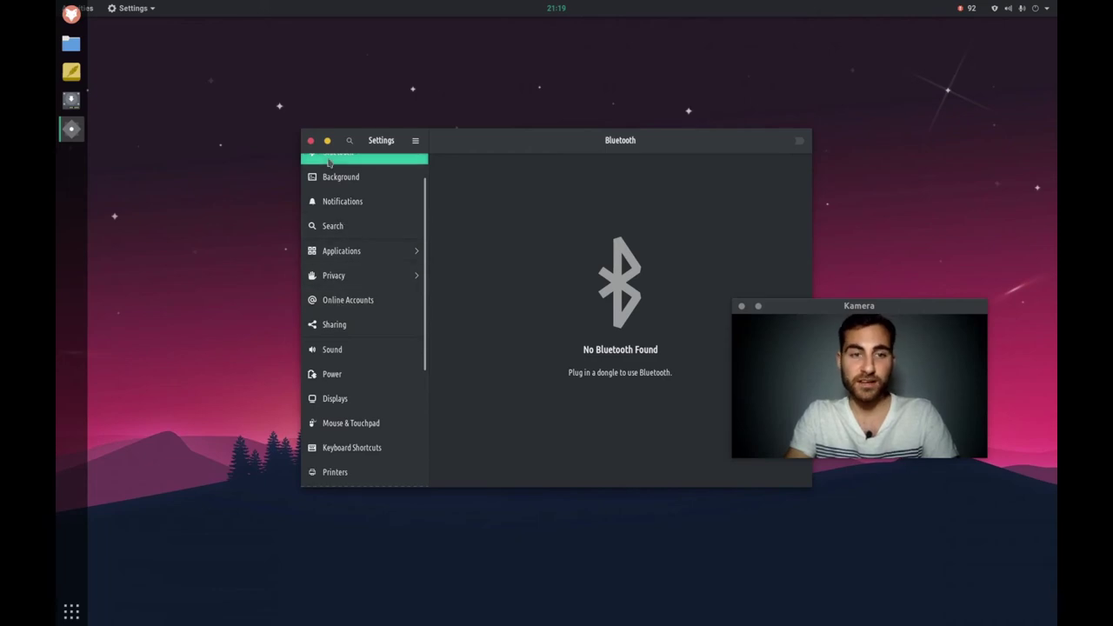
key("ctrl+q")
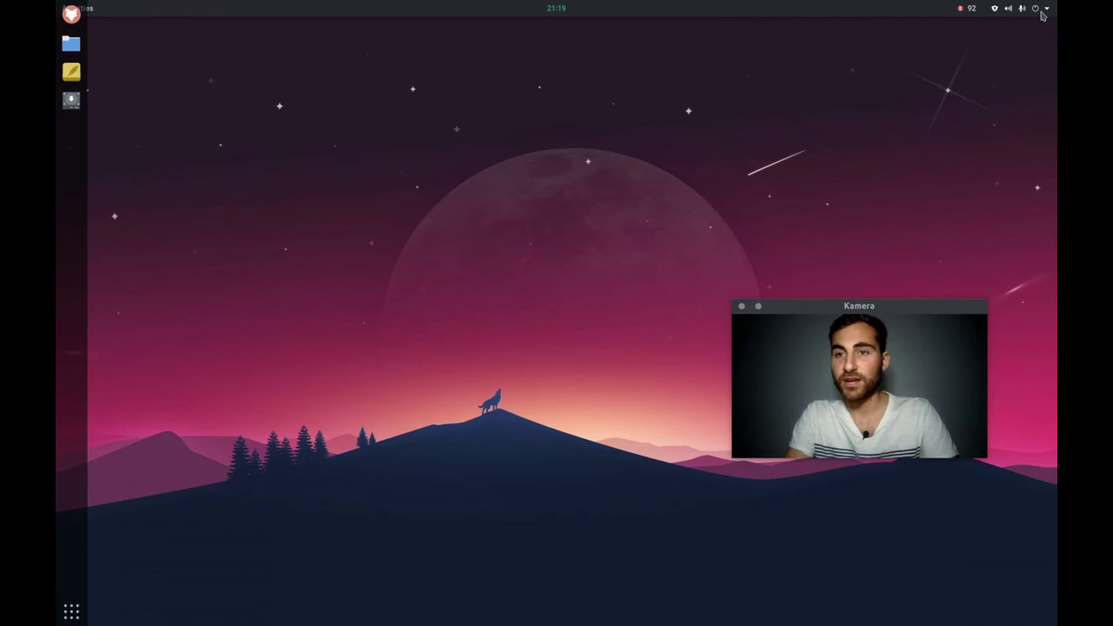
Open Tweaks and enlarge its window to show the category list beside the General page
left_click(1042, 12)
left_click(981, 153)
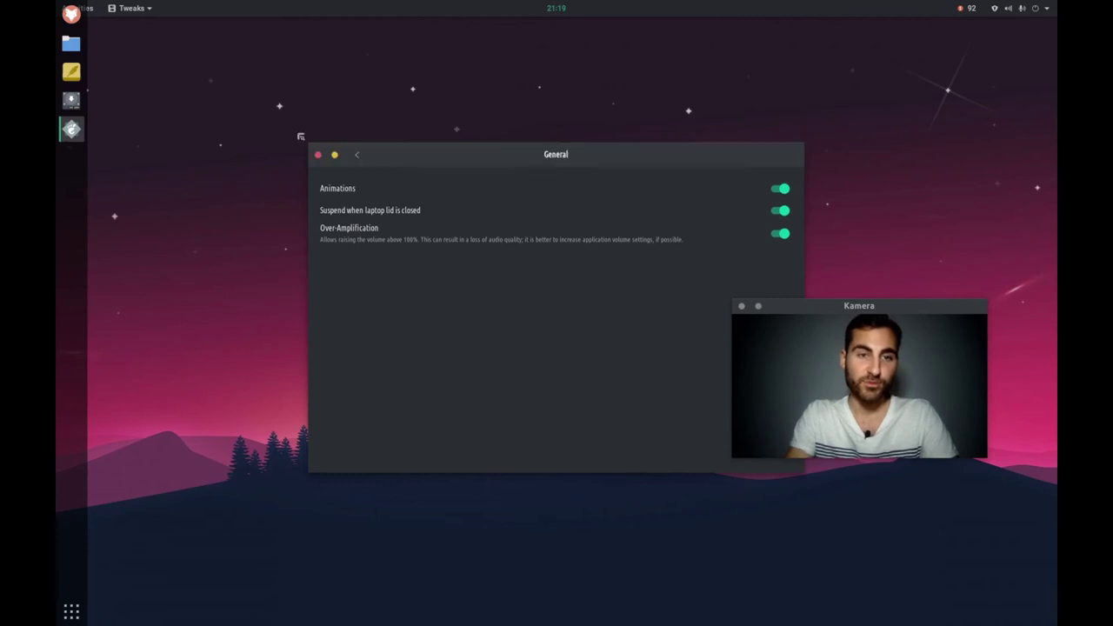
left_click_drag(305, 141, 286, 124)
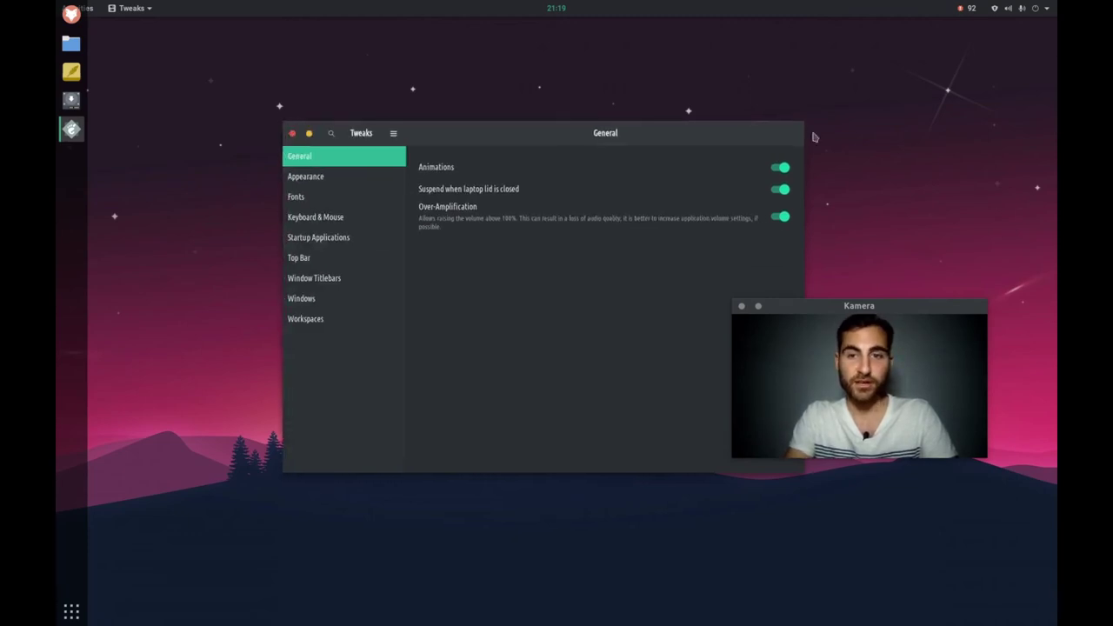
left_click_drag(821, 123, 913, 89)
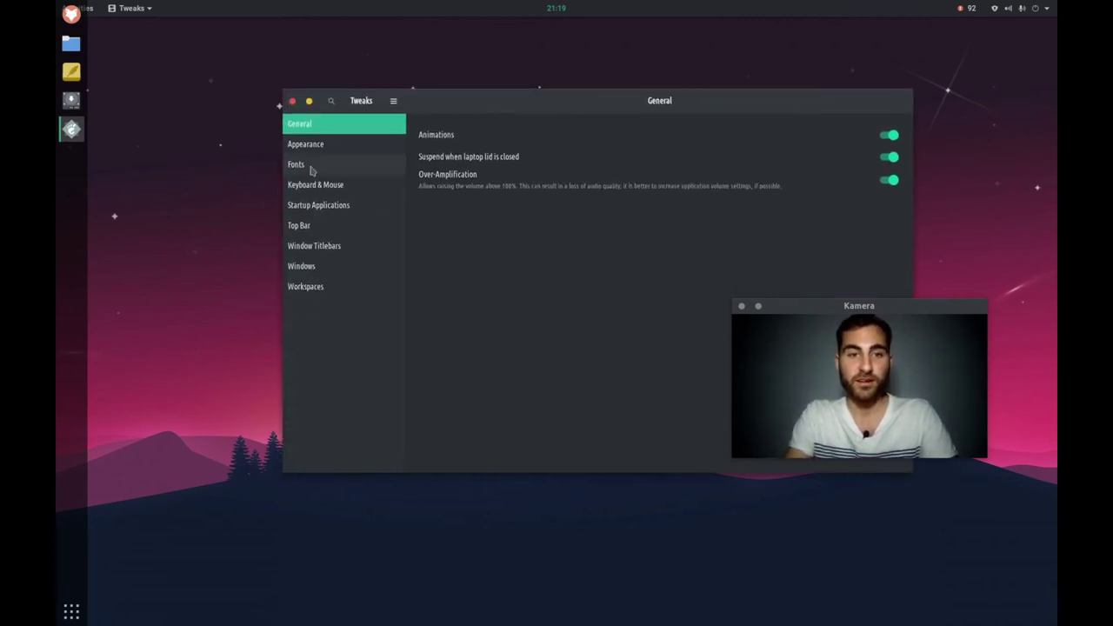
View the available application and shell themes on the Appearance page of Tweaks, and close Tweaks
left_click(340, 148)
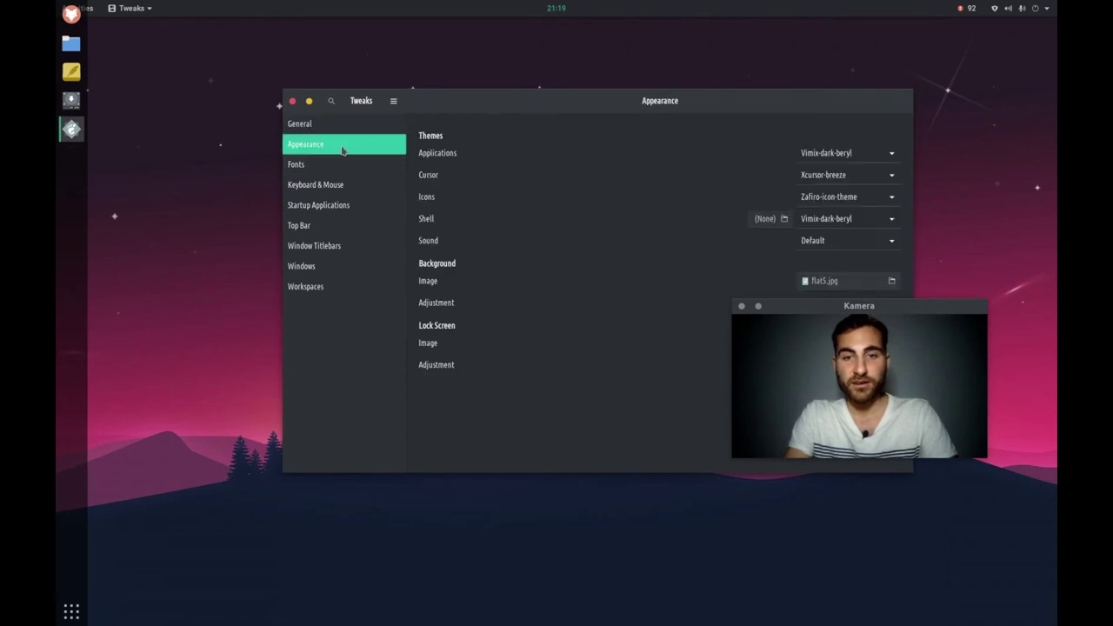
left_click(854, 154)
left_click(848, 154)
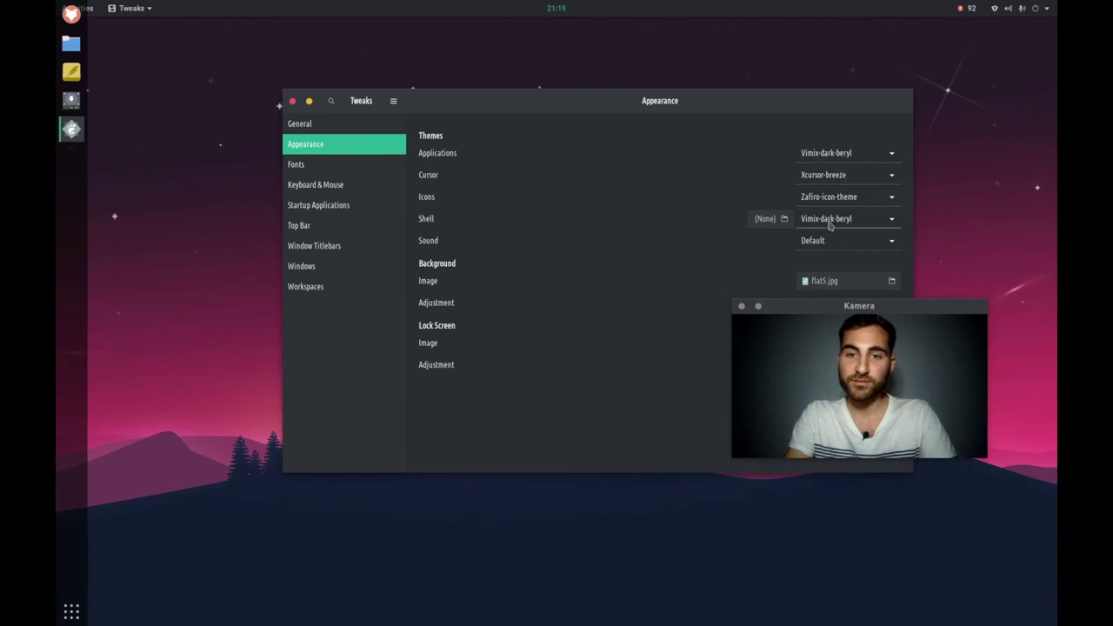
left_click(865, 221)
left_click(864, 221)
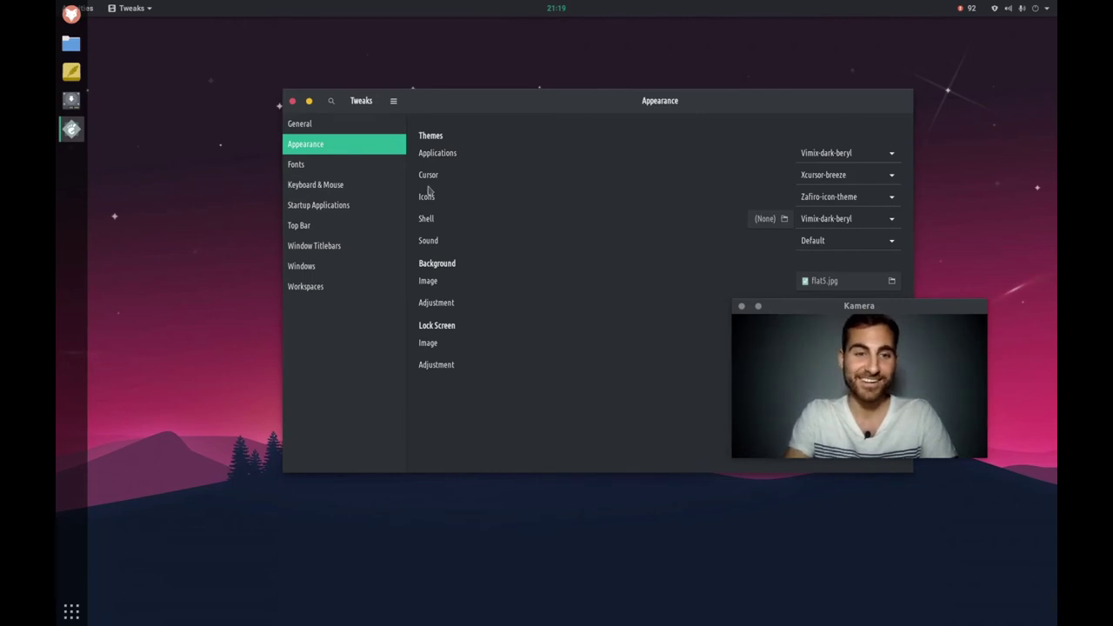
left_click(292, 101)
Open Firefox on the TROMjaro home page and maximize its window
left_click(71, 14)
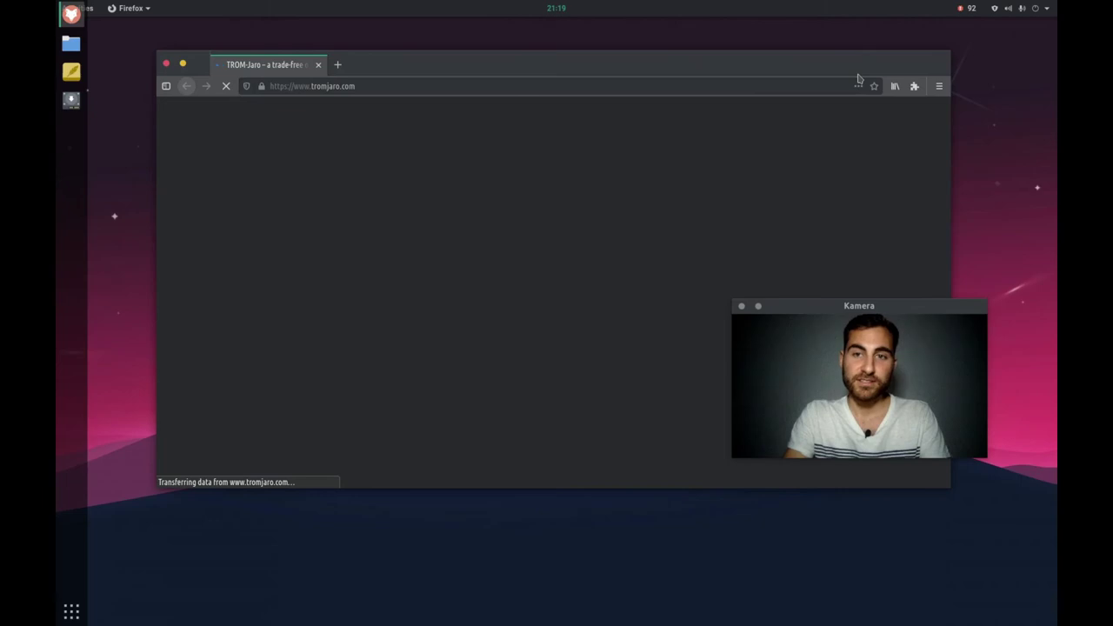
left_click_drag(859, 65, 853, 16)
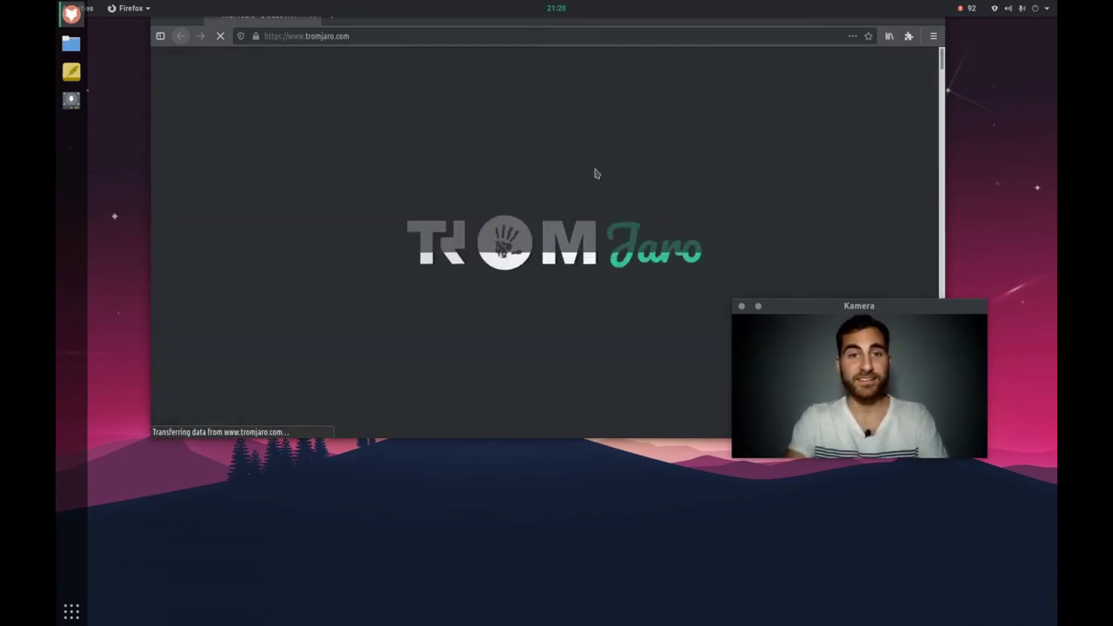
left_click_drag(445, 21, 445, 81)
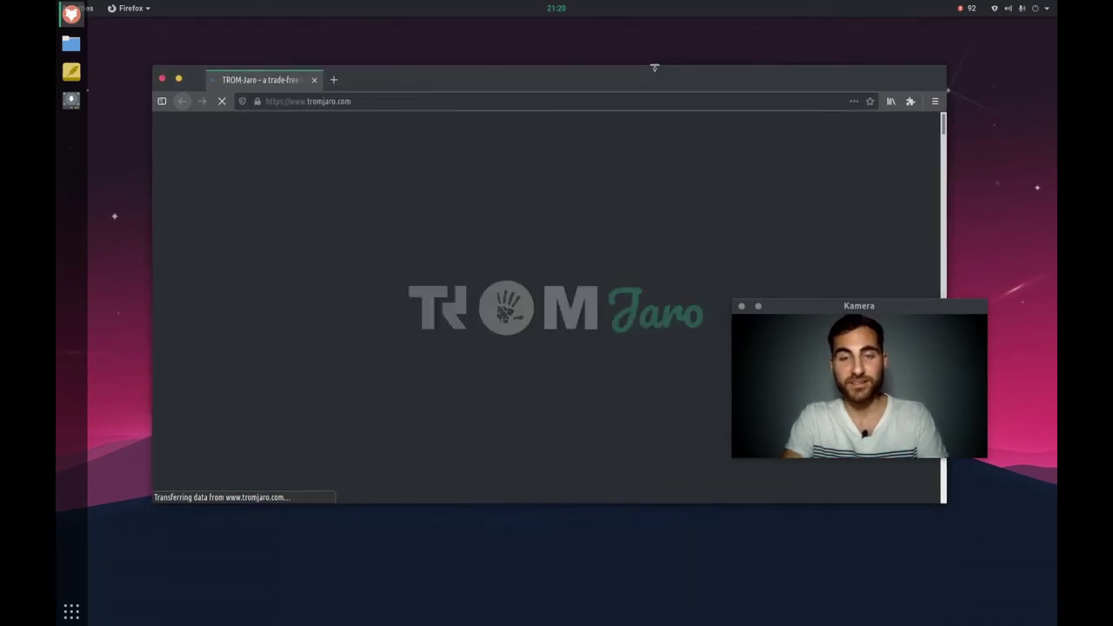
left_click_drag(679, 80, 673, 2)
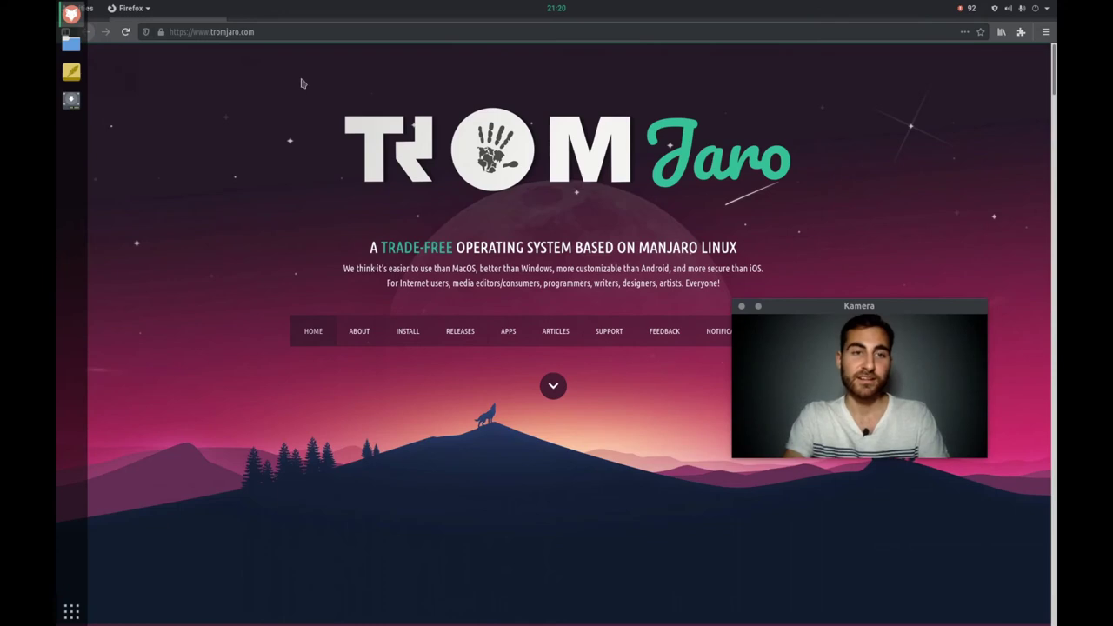
Search for "water" on Searx TROMland, view the Science results, and close Firefox
left_click(278, 33)
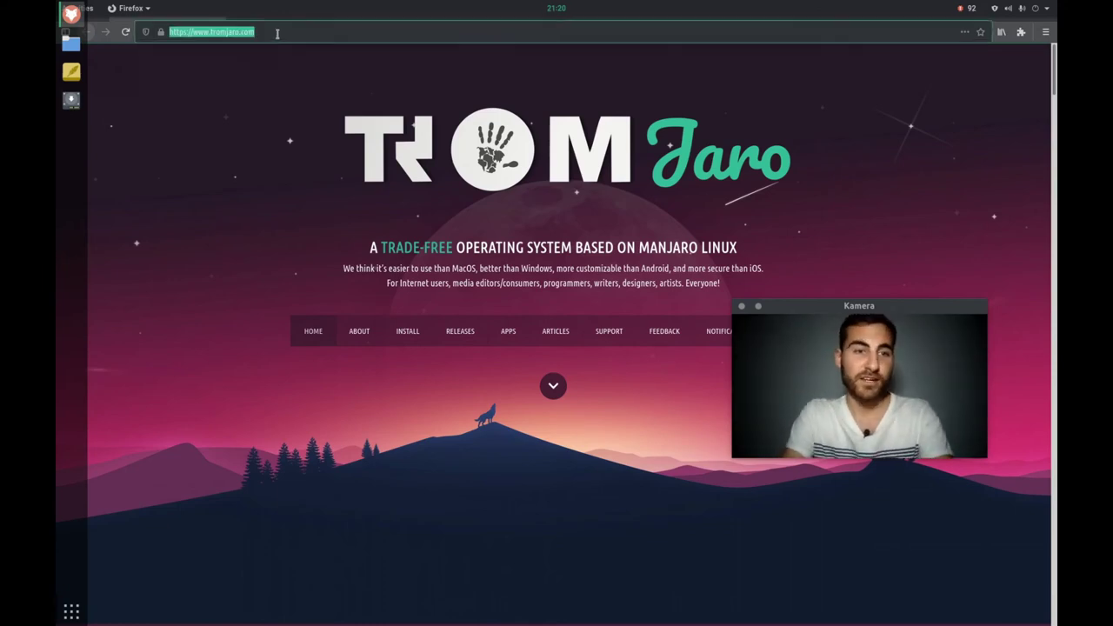
type("trom")
key("Return")
left_click_drag(278, 30, 278, 69)
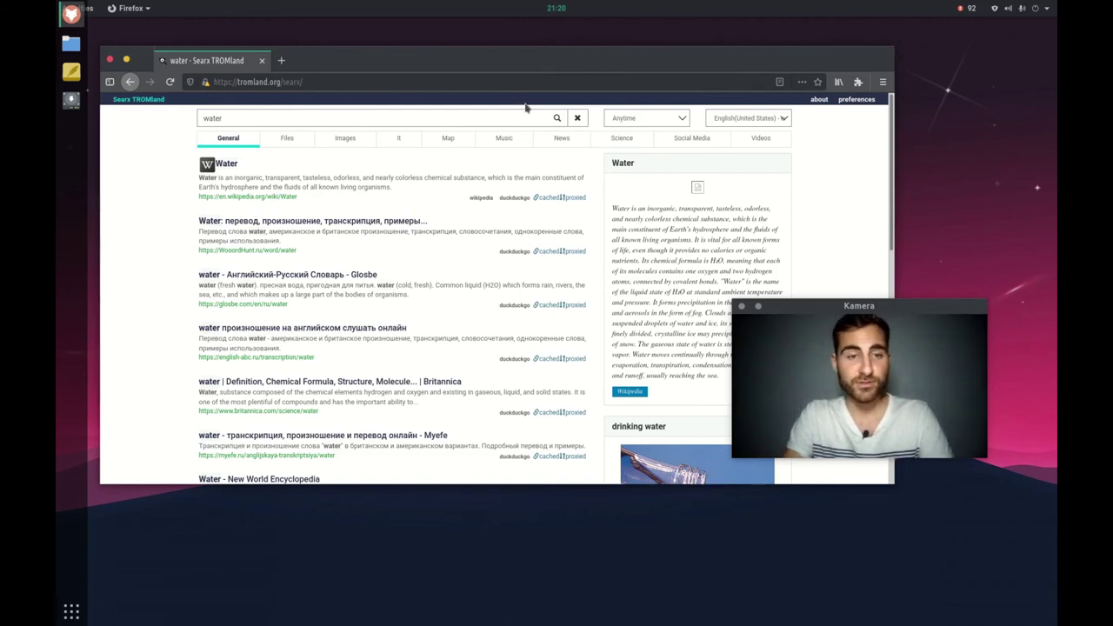
left_click(622, 138)
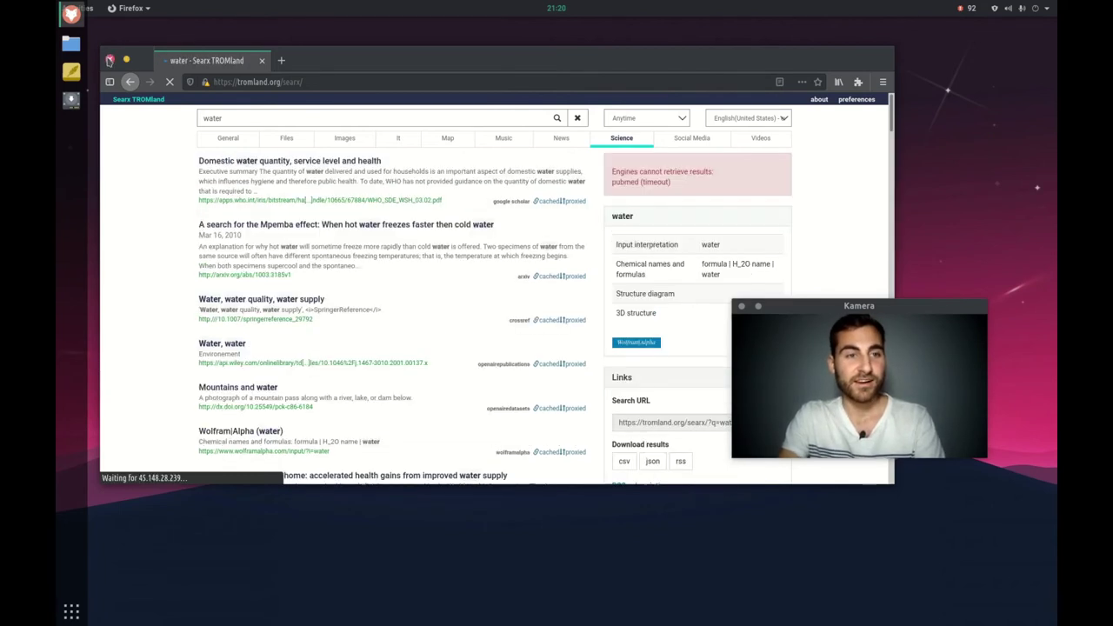
left_click(110, 60)
Open the file manager, and view the live system's application overview before returning to the desktop
left_click(73, 45)
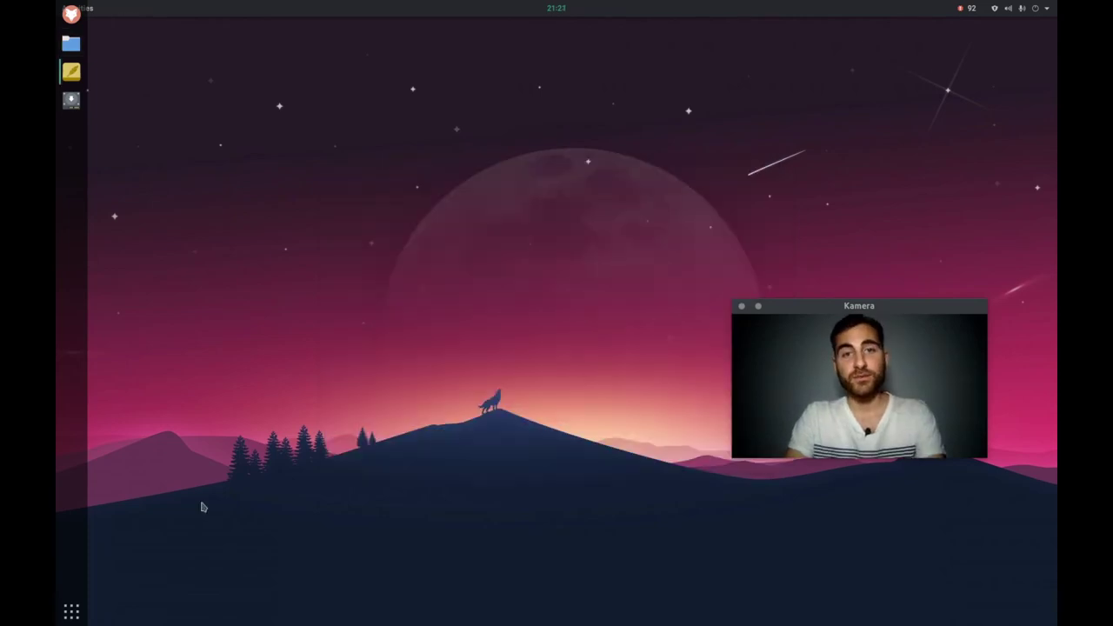
left_click(71, 611)
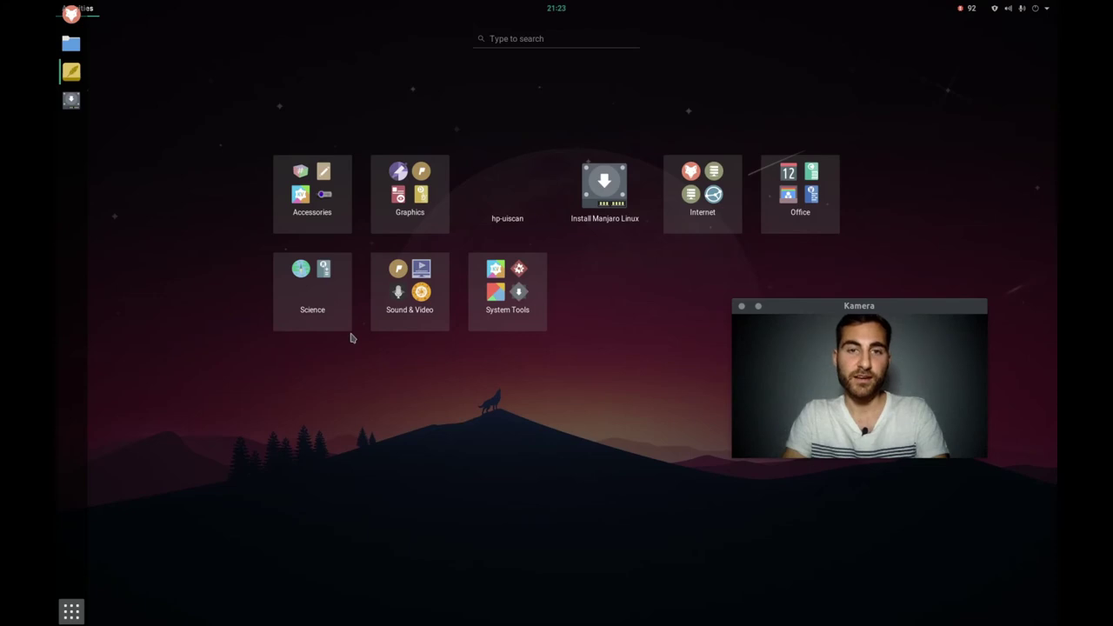
left_click(72, 612)
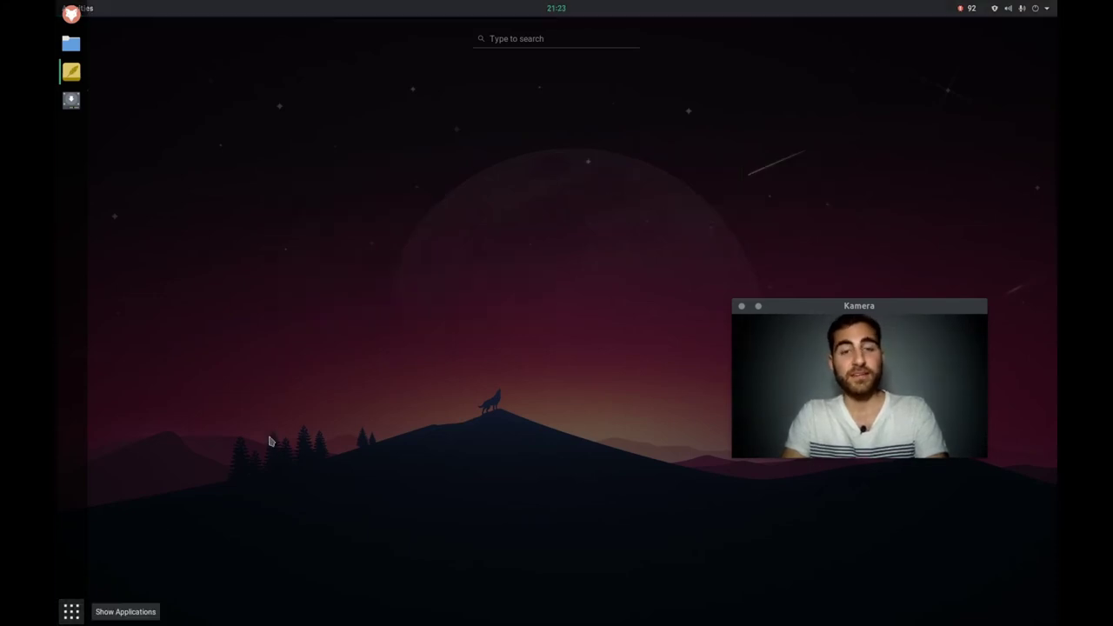
key("Escape")
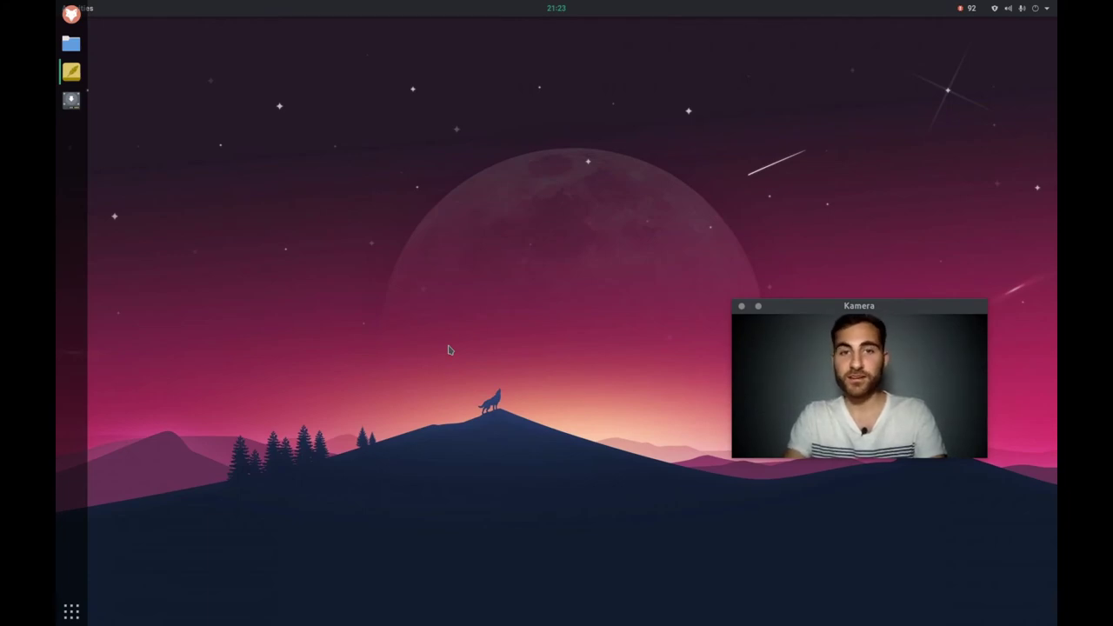
Launch the TROMjaro Linux installer, set its language to American English, and continue to the location page
left_click(71, 101)
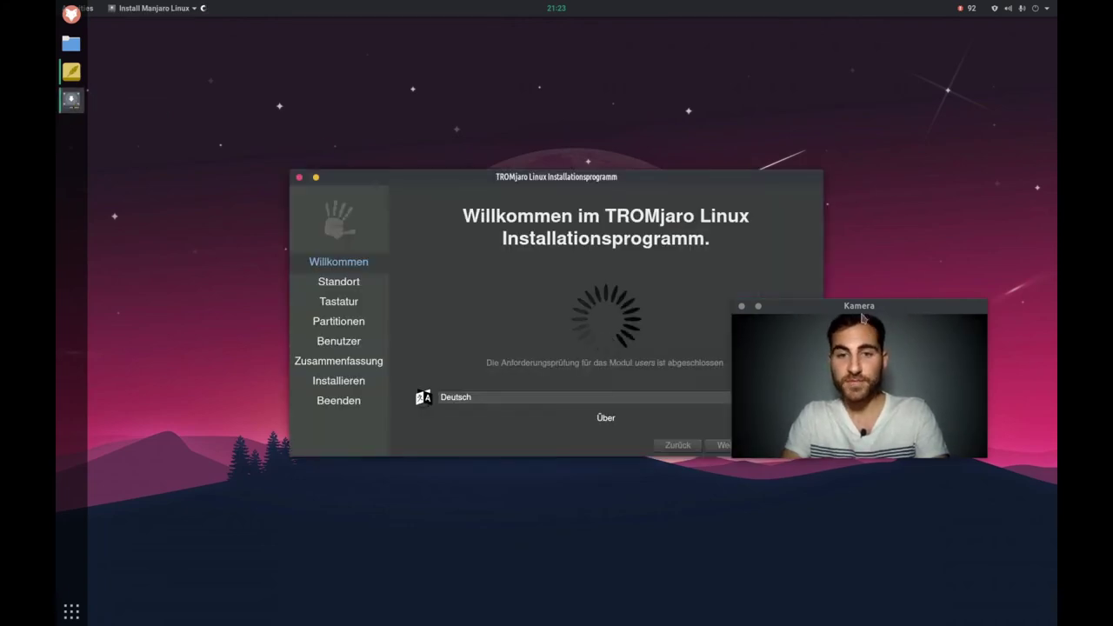
left_click_drag(902, 303, 966, 24)
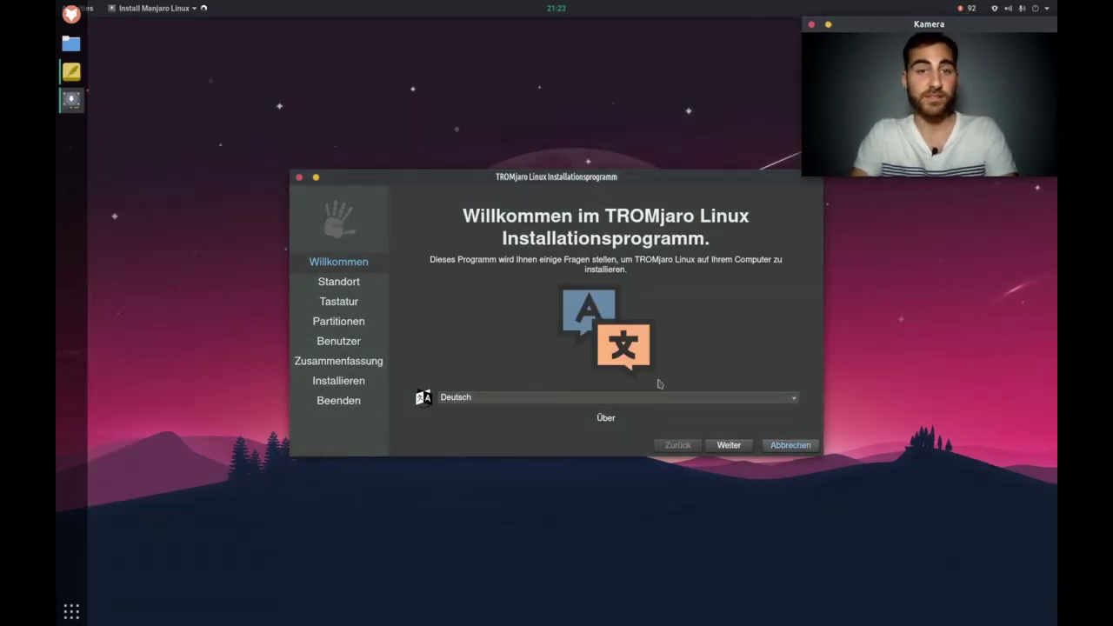
left_click(598, 400)
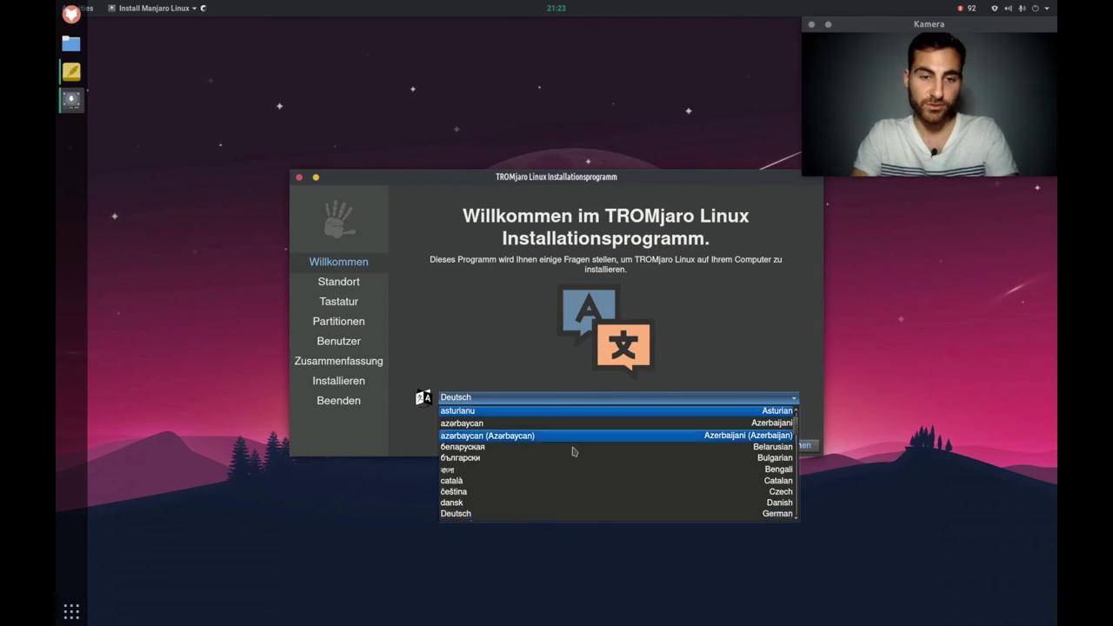
scroll(561, 485, "down", 5)
scroll(561, 485, "up", 1)
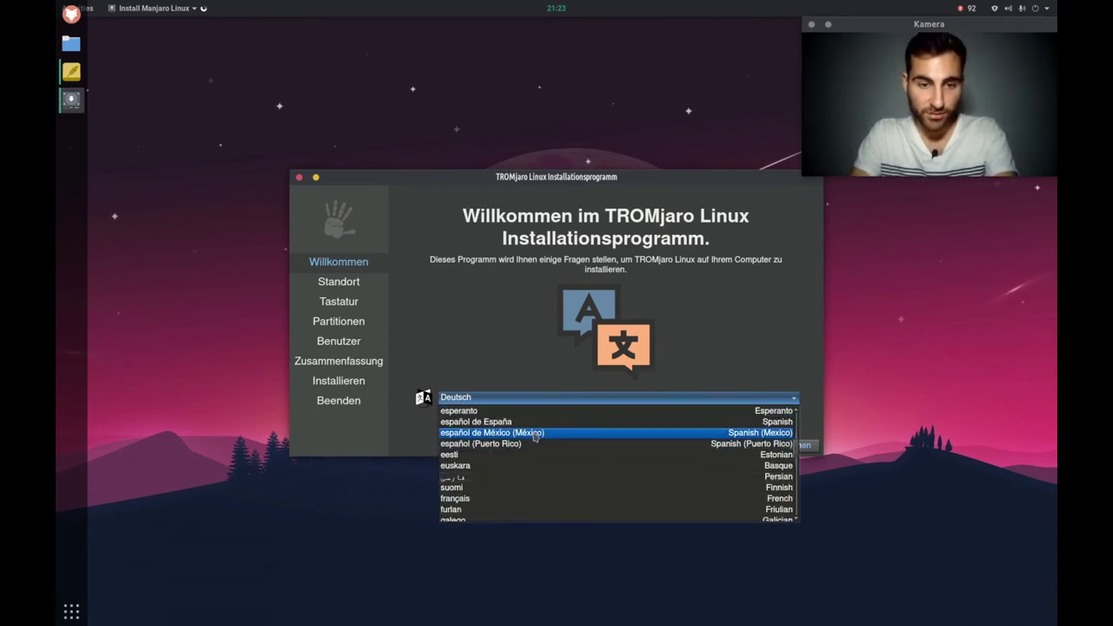
scroll(535, 437, "up", 2)
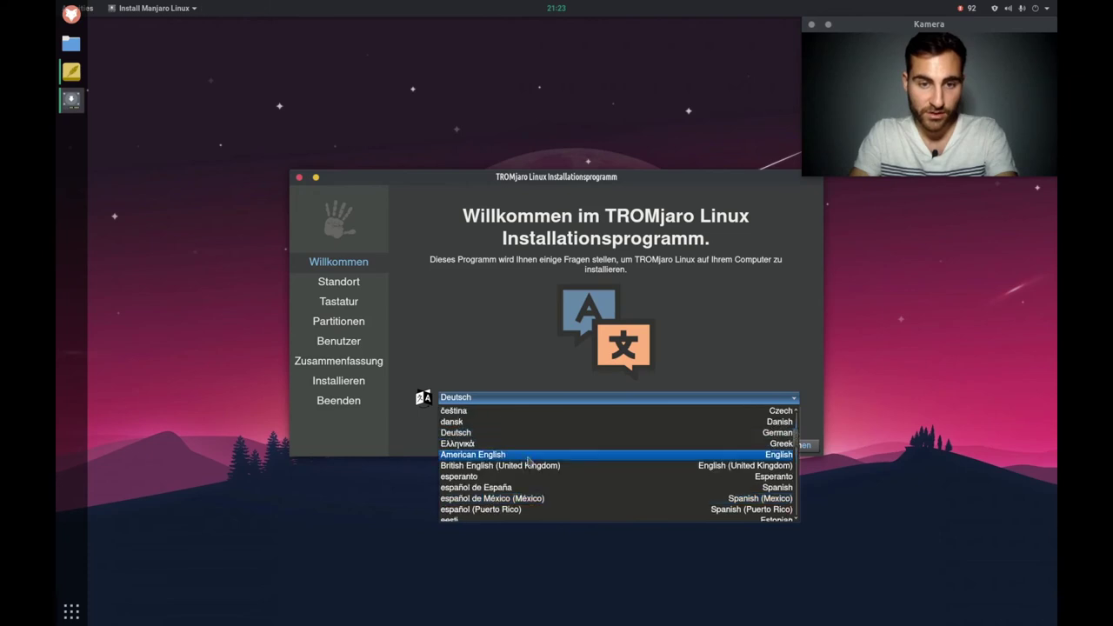
left_click(532, 454)
left_click(737, 446)
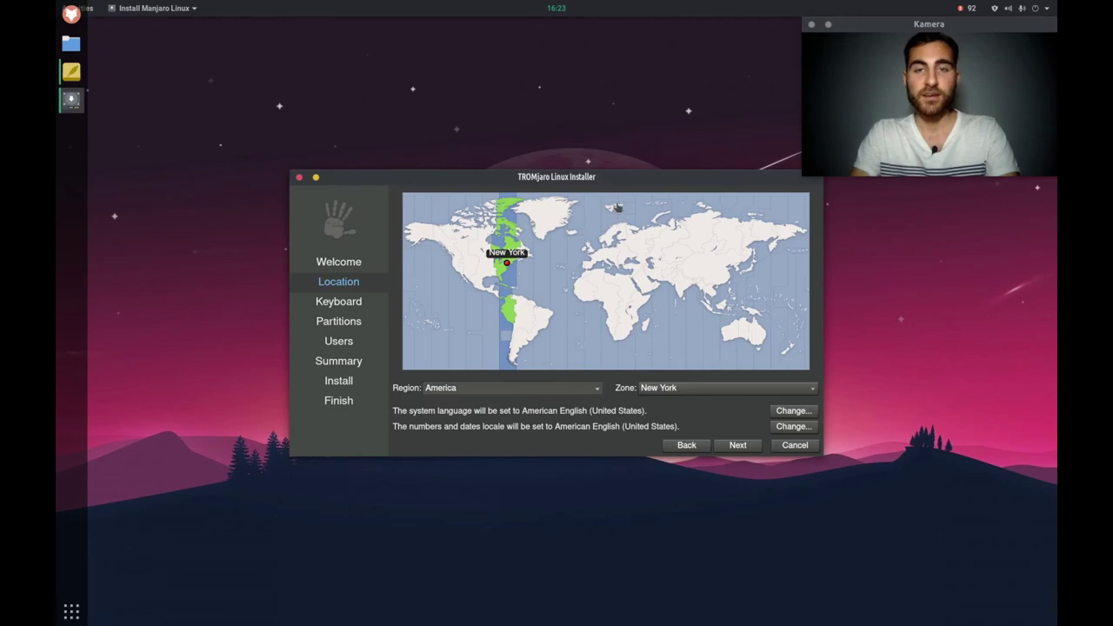
Set the installation location to region Europe, zone Berlin, and continue to the keyboard page
left_click(601, 257)
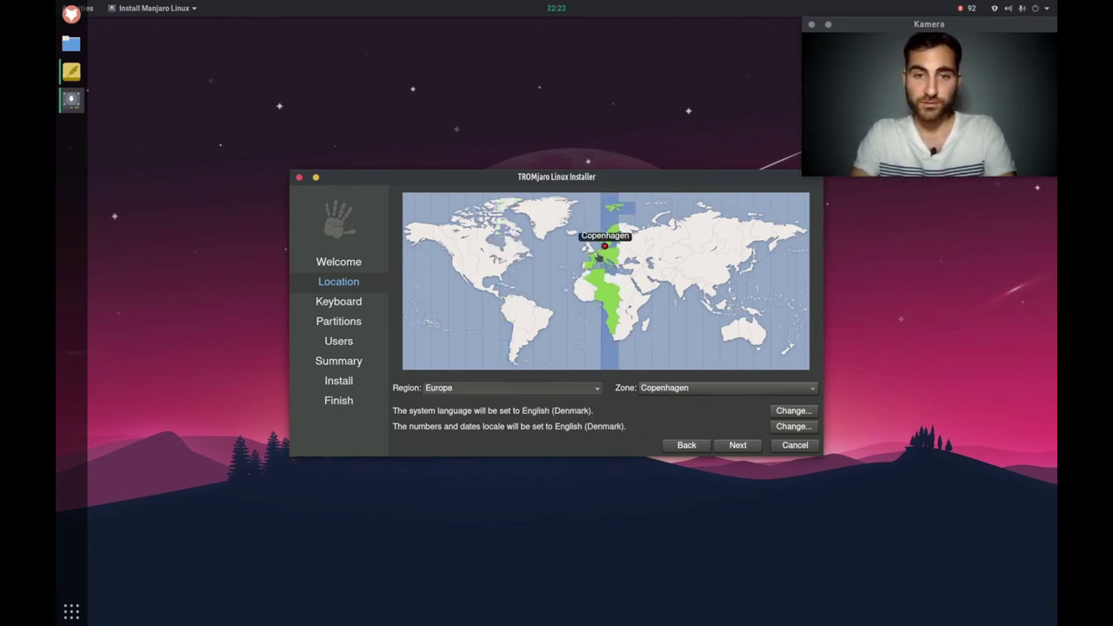
left_click(601, 255)
left_click(605, 254)
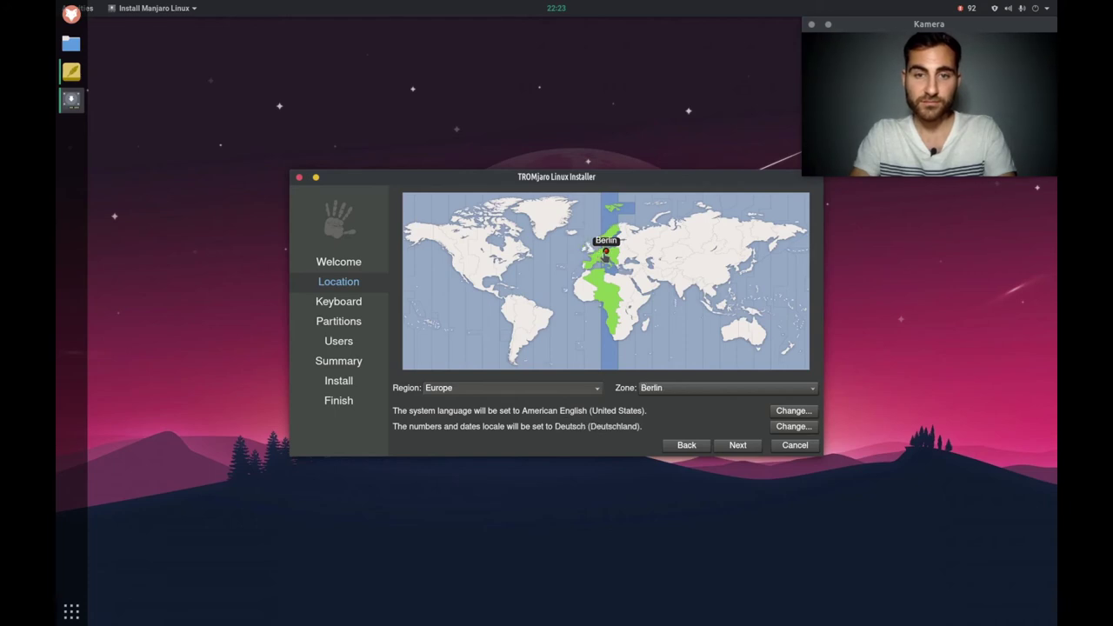
left_click(750, 449)
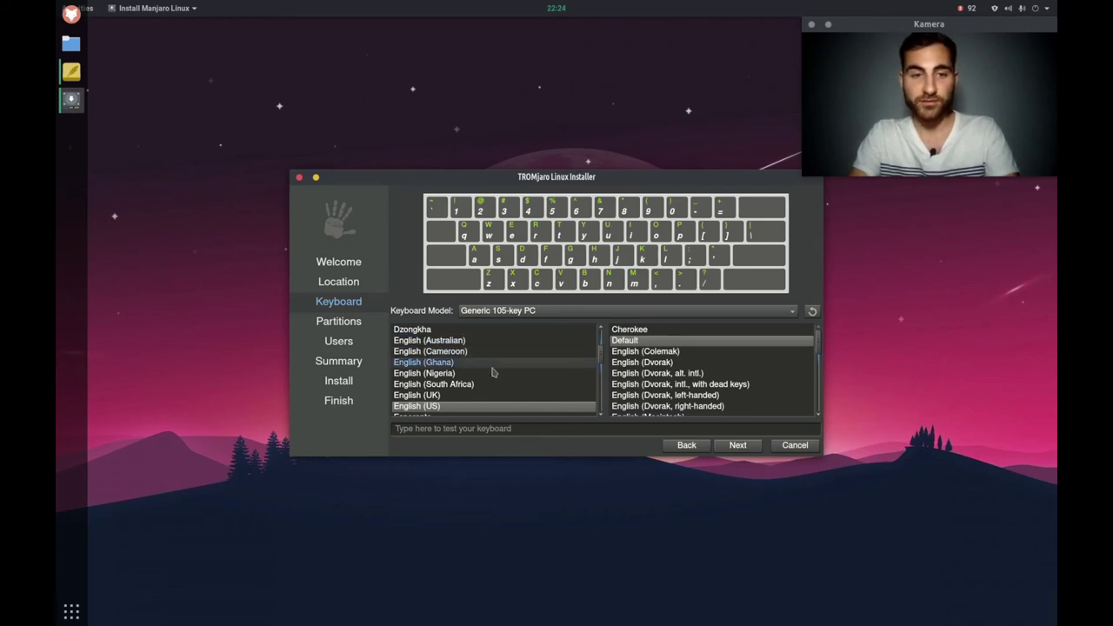
Set the keyboard layout to German with the German (Macintosh) variant
scroll(492, 372, "down", 4)
left_click(477, 406)
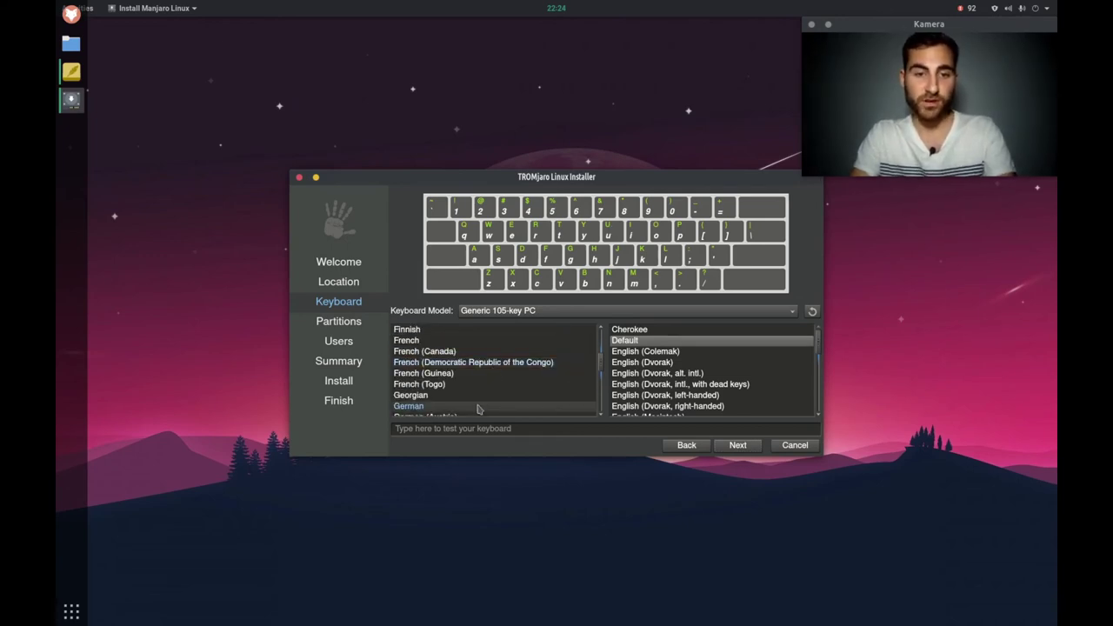
scroll(720, 355, "down", 2)
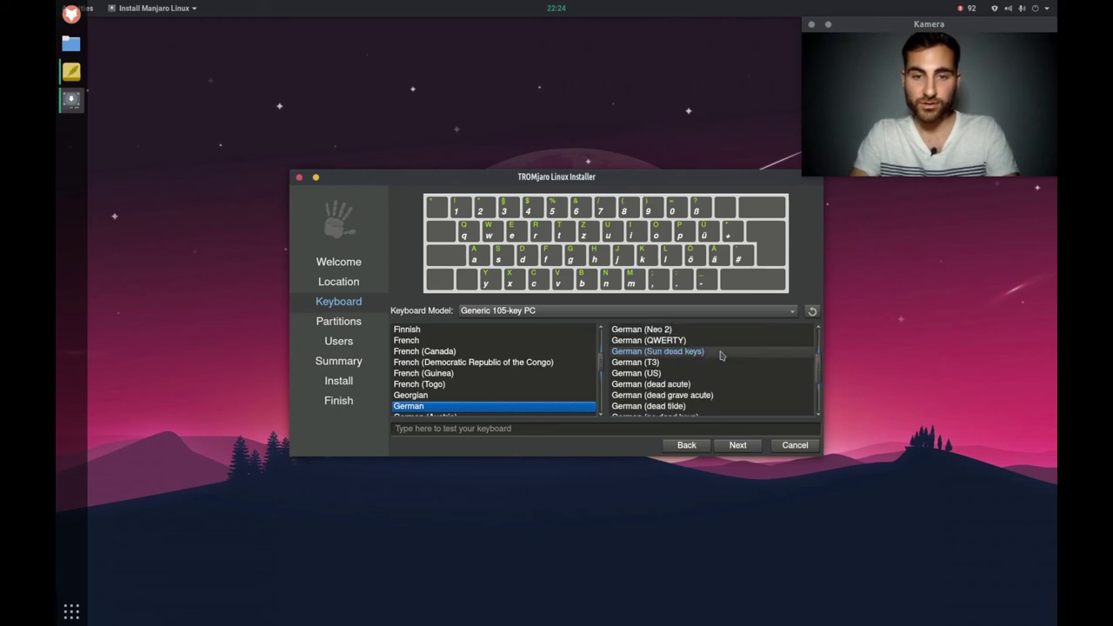
scroll(720, 355, "up", 1)
left_click(722, 341)
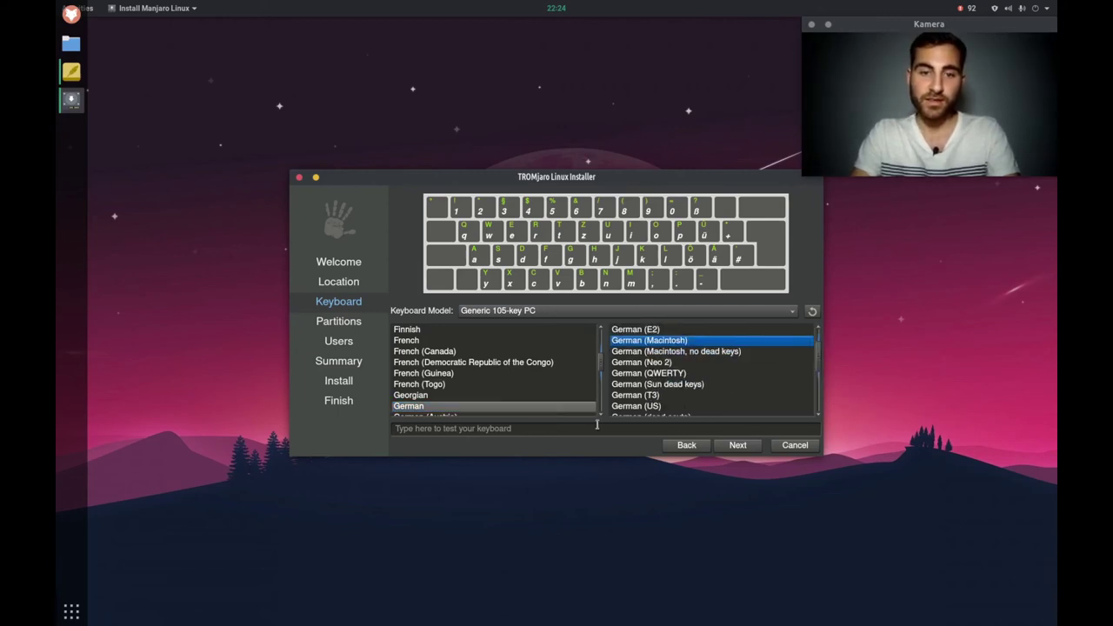
Set the keyboard model to MacBook/MacBook Pro and continue to the partitions page
left_click(519, 310)
scroll(603, 388, "down", 3)
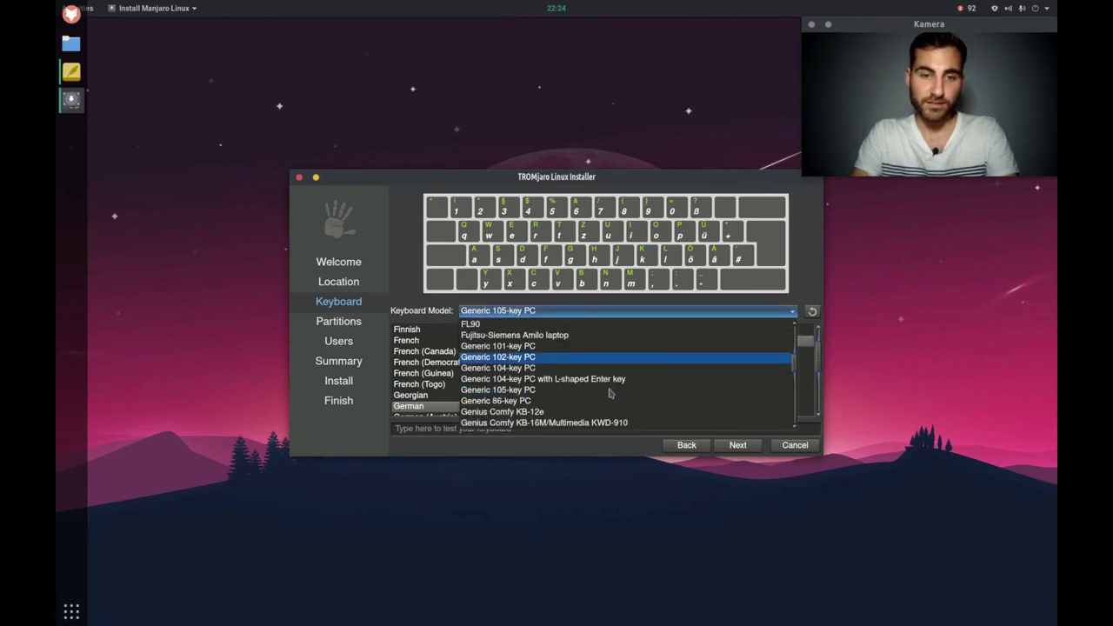
scroll(610, 393, "down", 5)
scroll(610, 393, "down", 5)
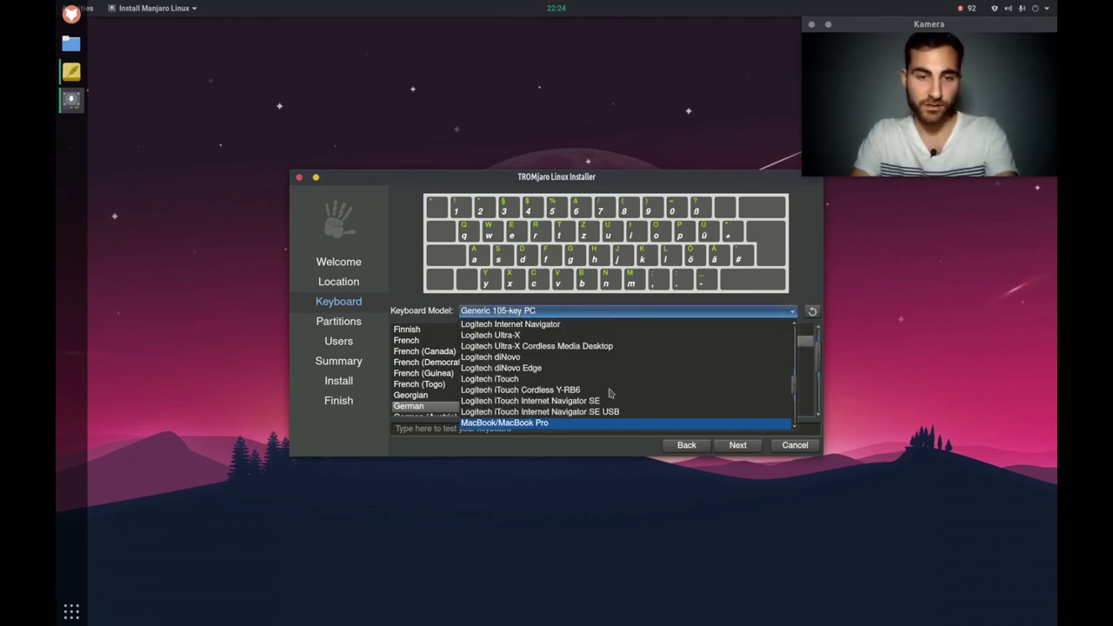
left_click(537, 356)
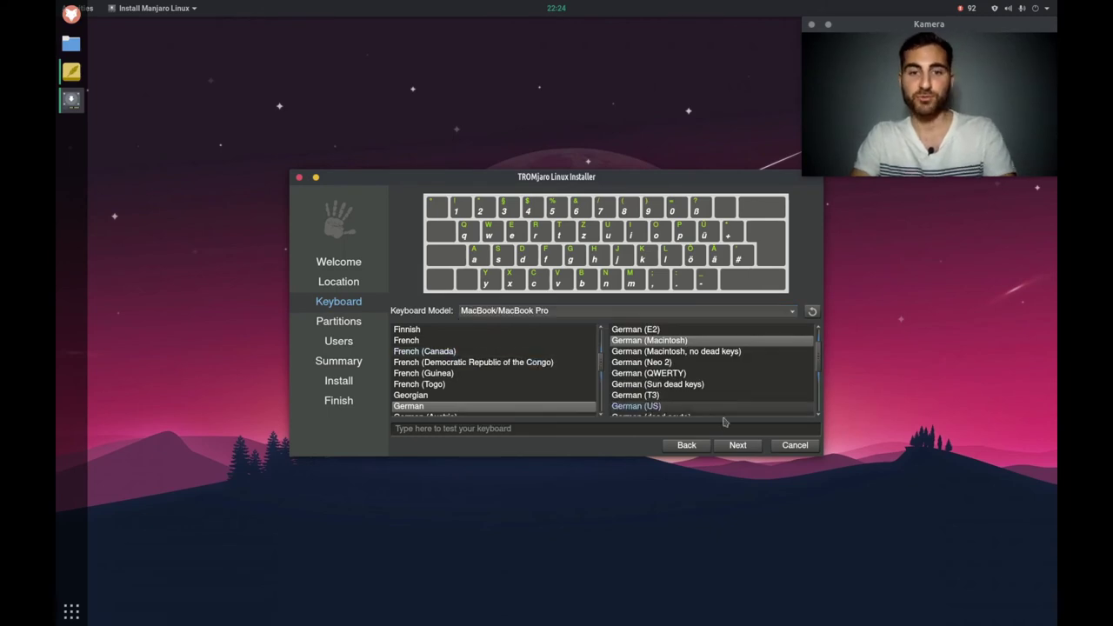
left_click(744, 451)
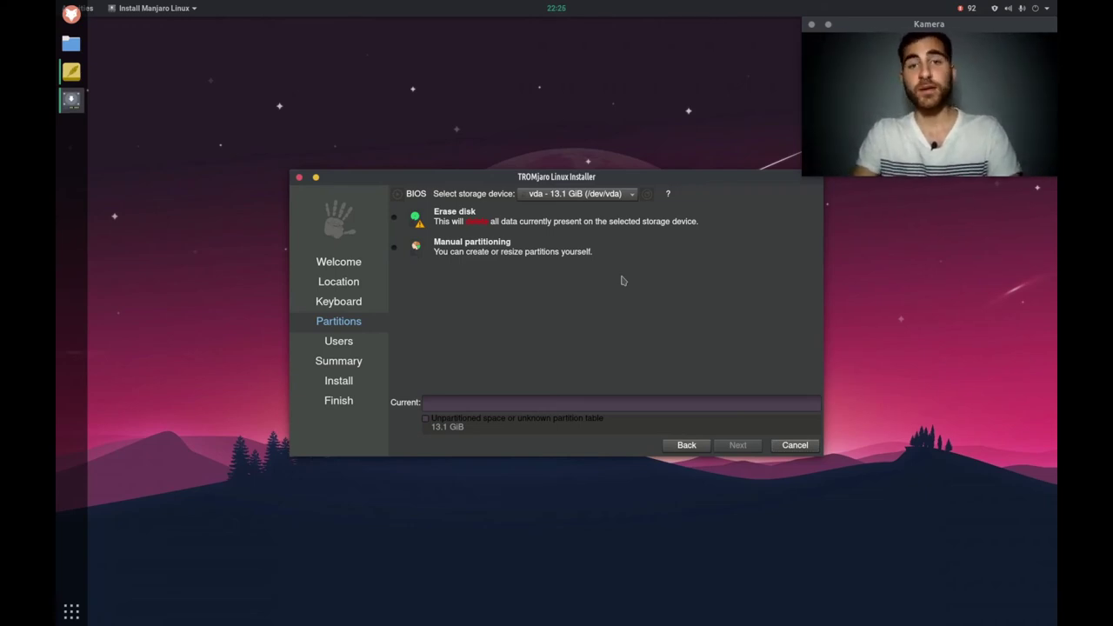
Set partitioning to erase the whole vda disk and choose the Swap (with Hibernate) option
left_click(394, 221)
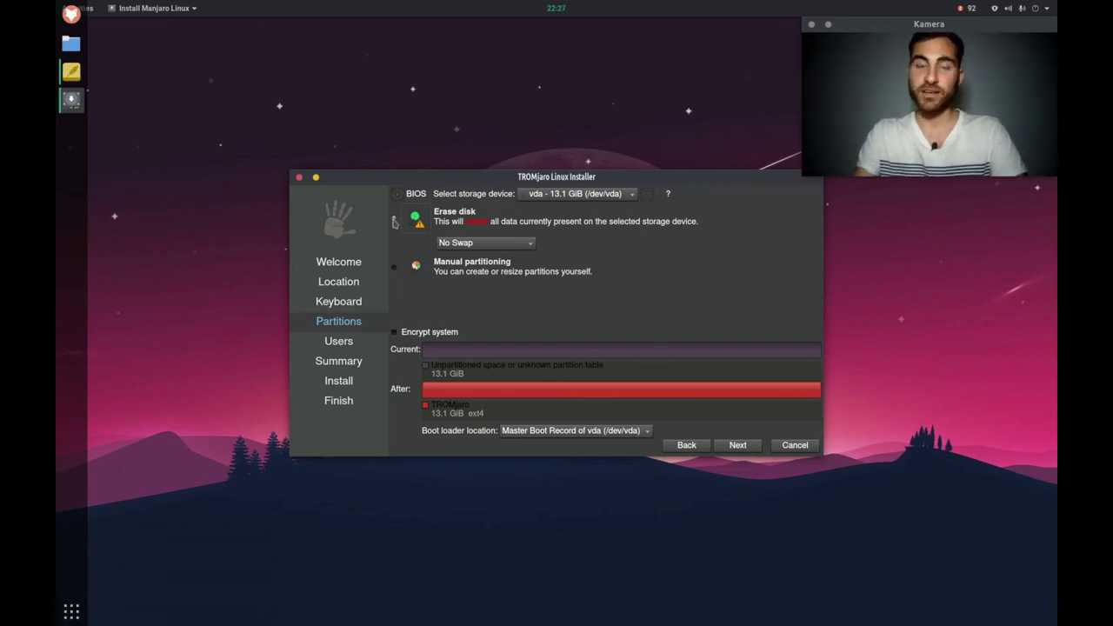
left_click(521, 248)
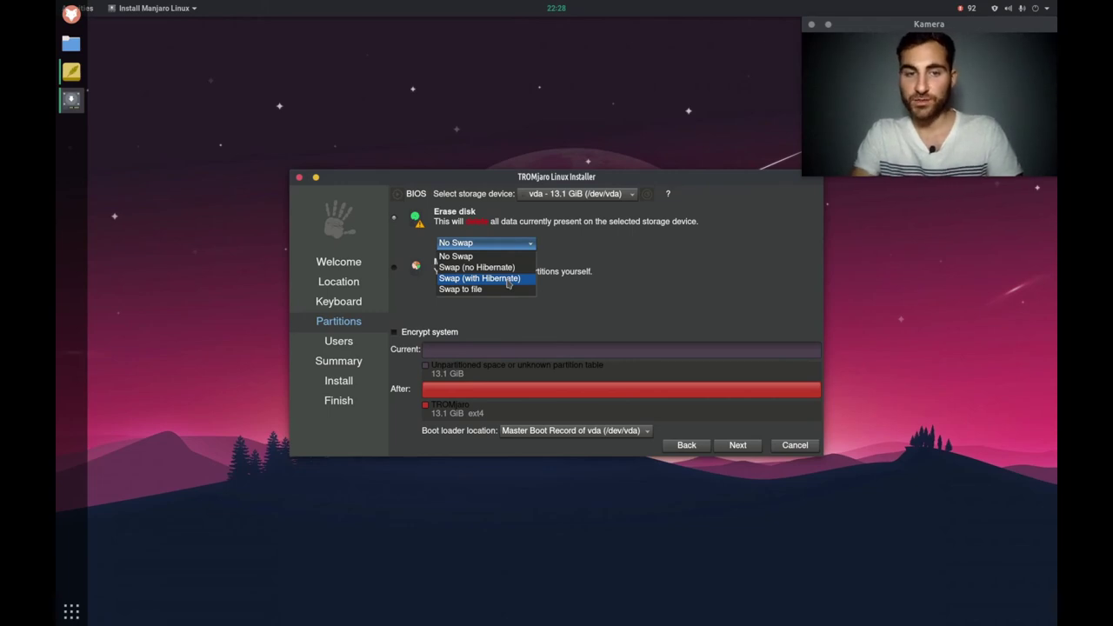
left_click(509, 278)
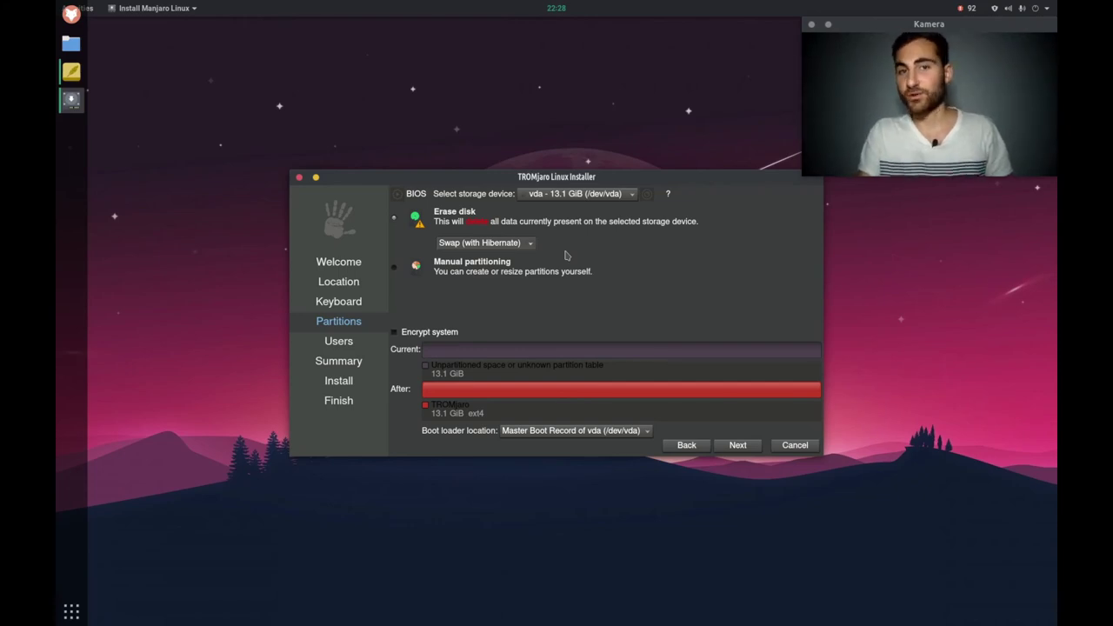
left_click(520, 247)
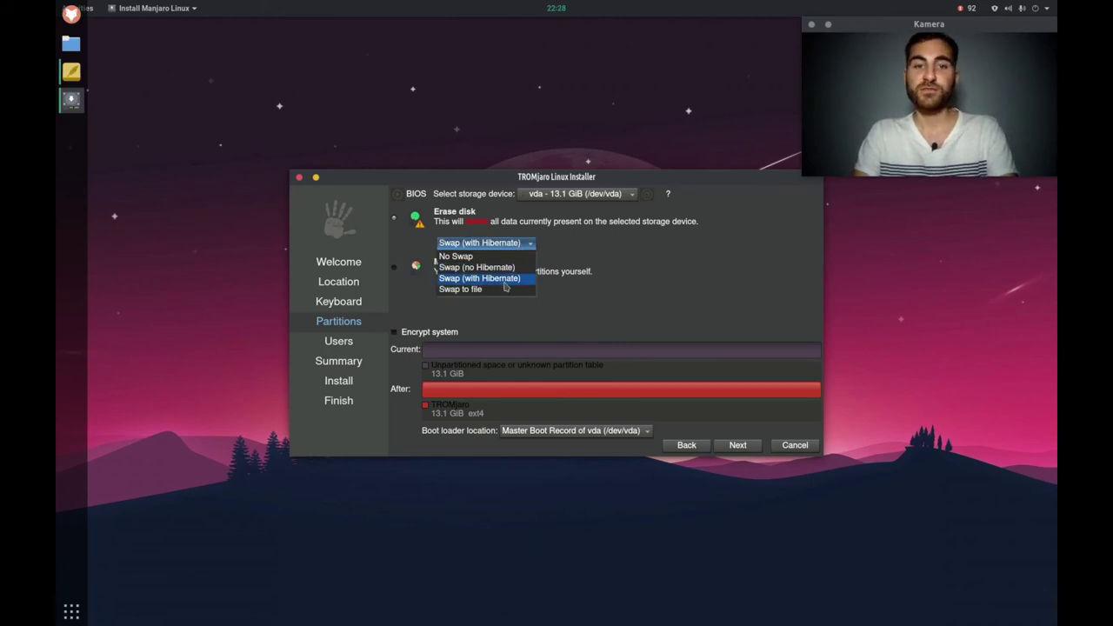
left_click(669, 250)
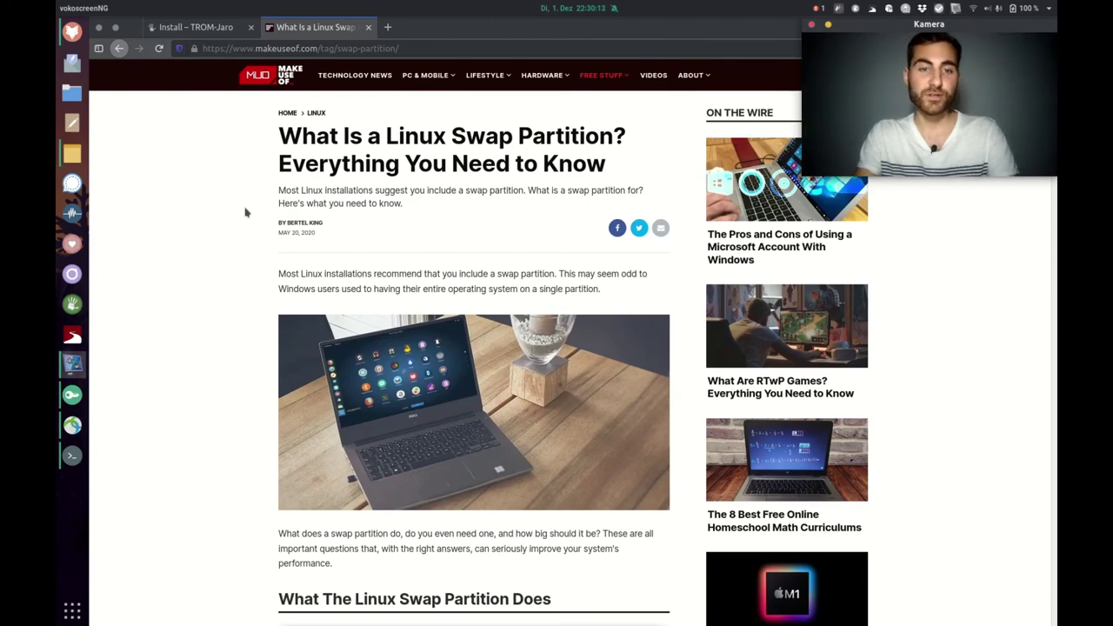
Read through the MakeUseOf article on what a Linux swap partition does and whether one is needed
scroll(224, 324, "down", 5)
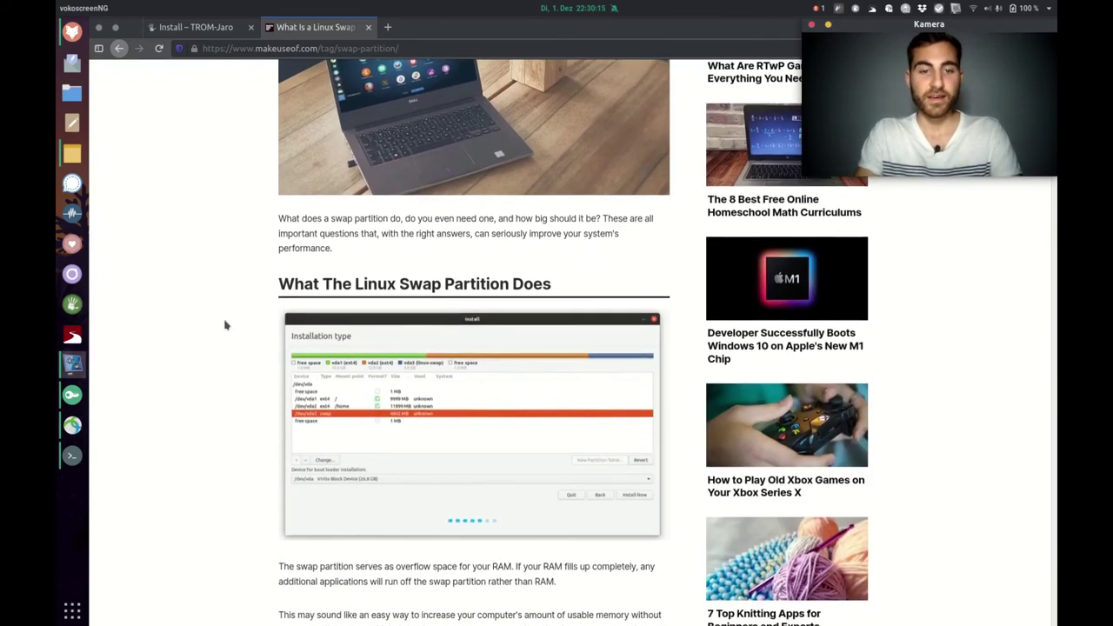
scroll(224, 325, "down", 6)
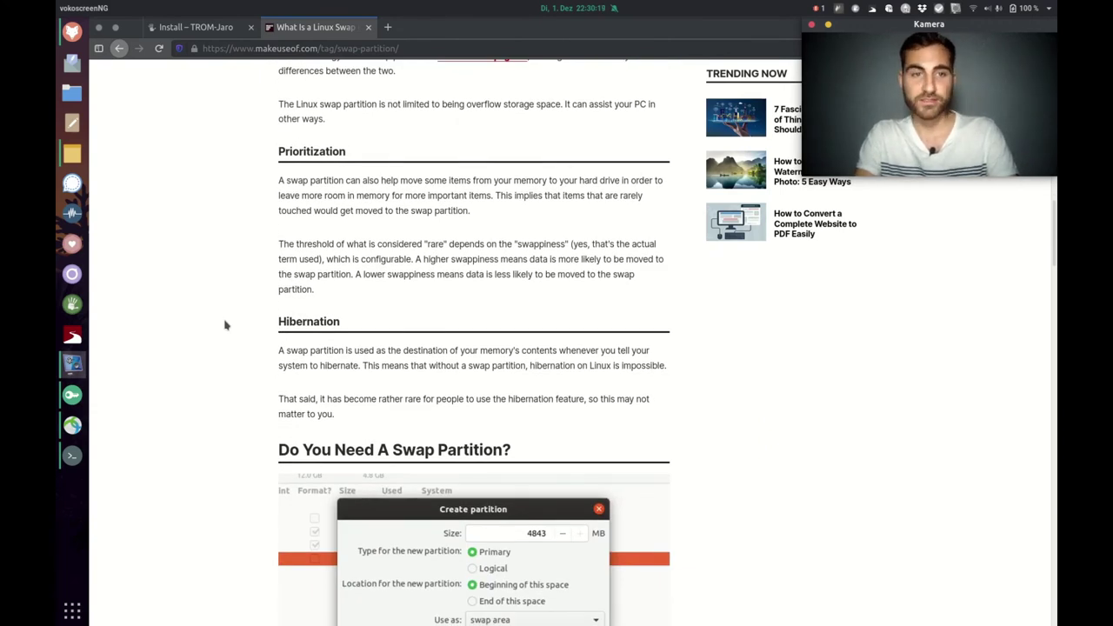
scroll(224, 324, "down", 2)
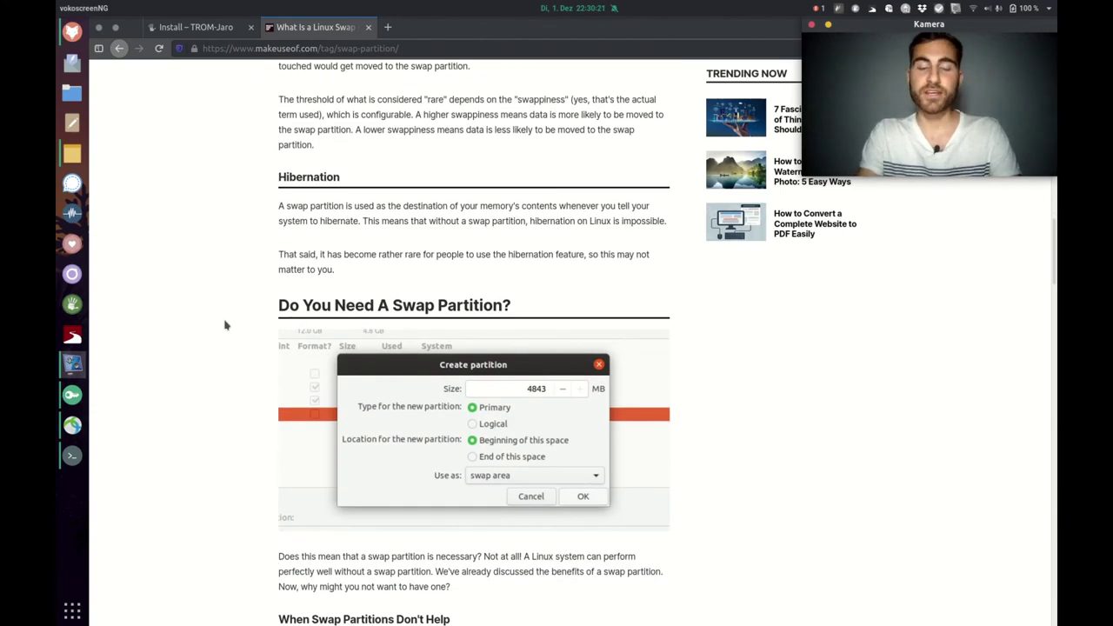
scroll(225, 324, "down", 5)
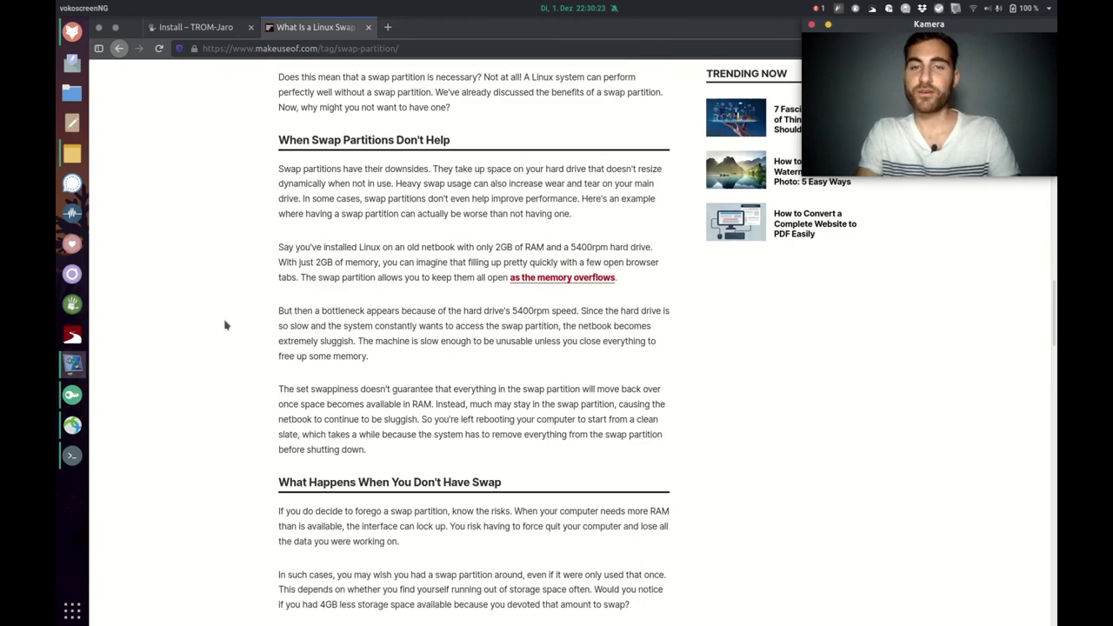
scroll(224, 324, "up", 13)
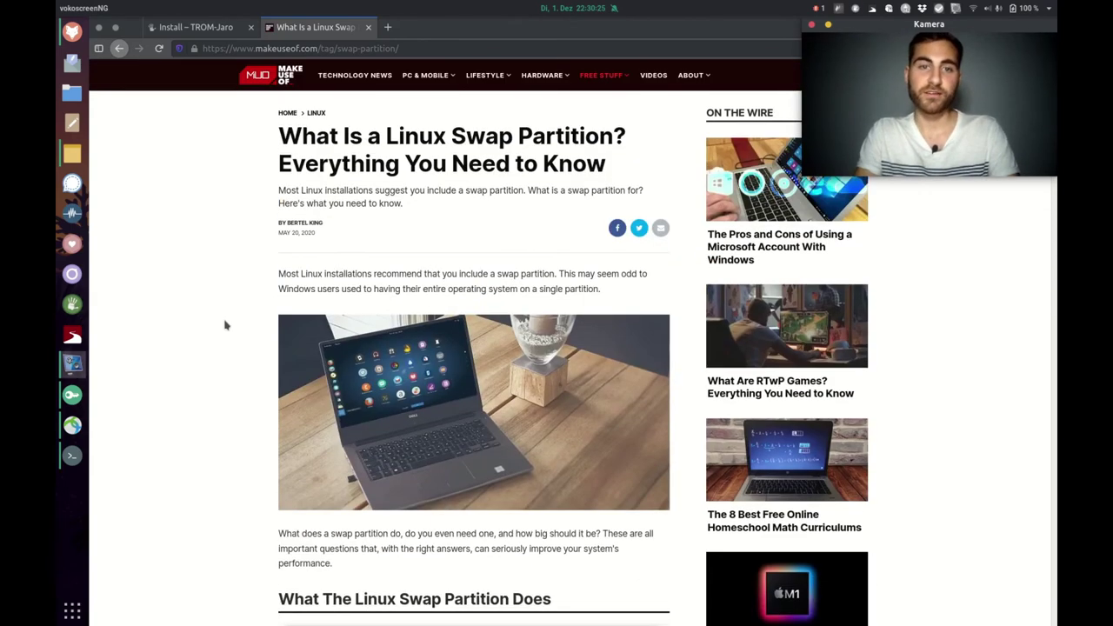
Switch back to the TROMjaro installer in the virtual machine and continue from partitions to the users page
key("super+Page_Down")
key("super+Page_Down")
key("super+Page_Up")
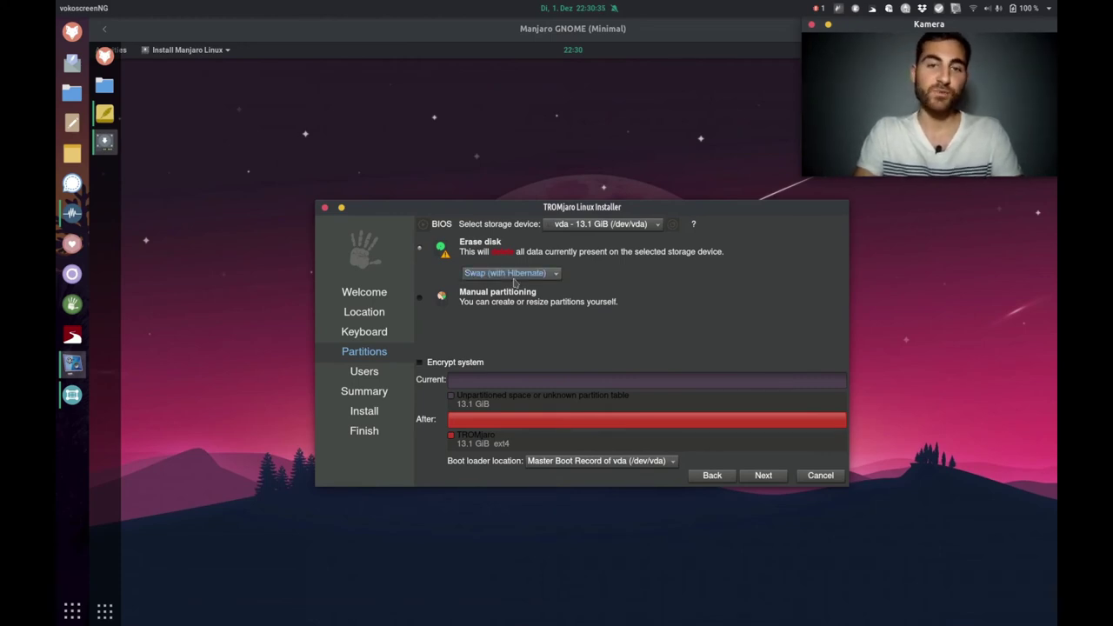
left_click(765, 477)
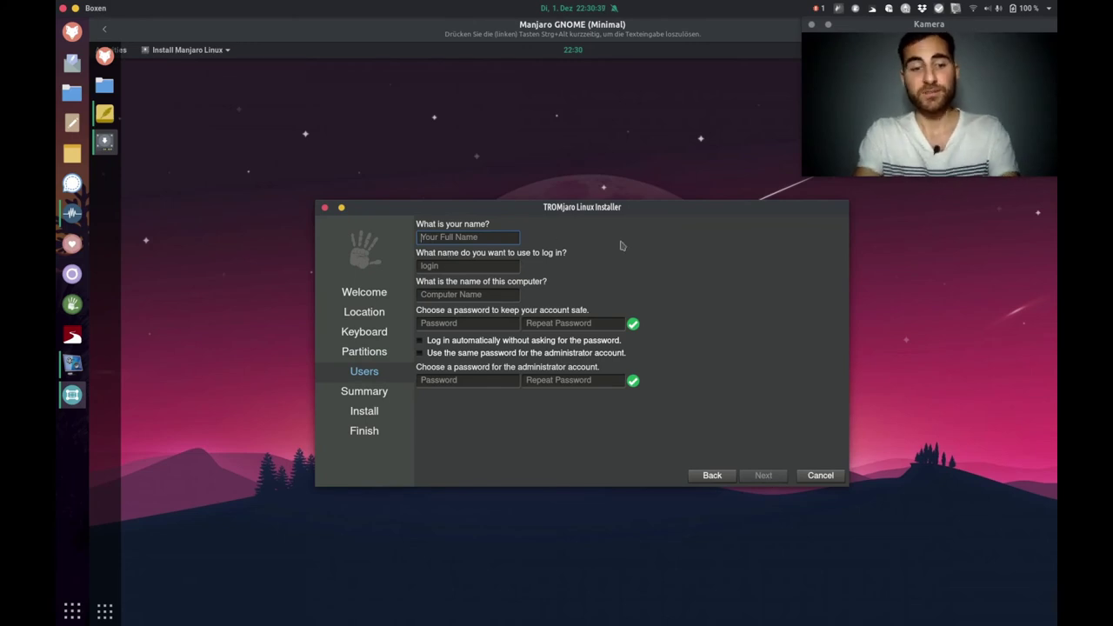
Fill in the user's name, keep the login name generated from it, and enter a computer name
type("aaron")
key("Tab")
key("Tab")
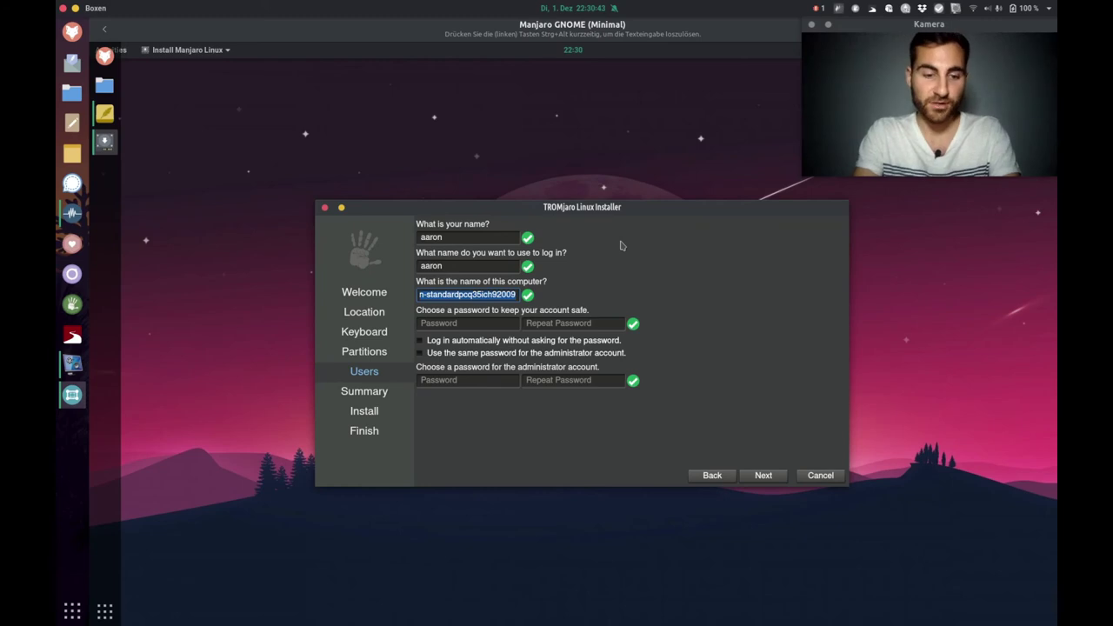
type("aaron-pc")
key("Tab")
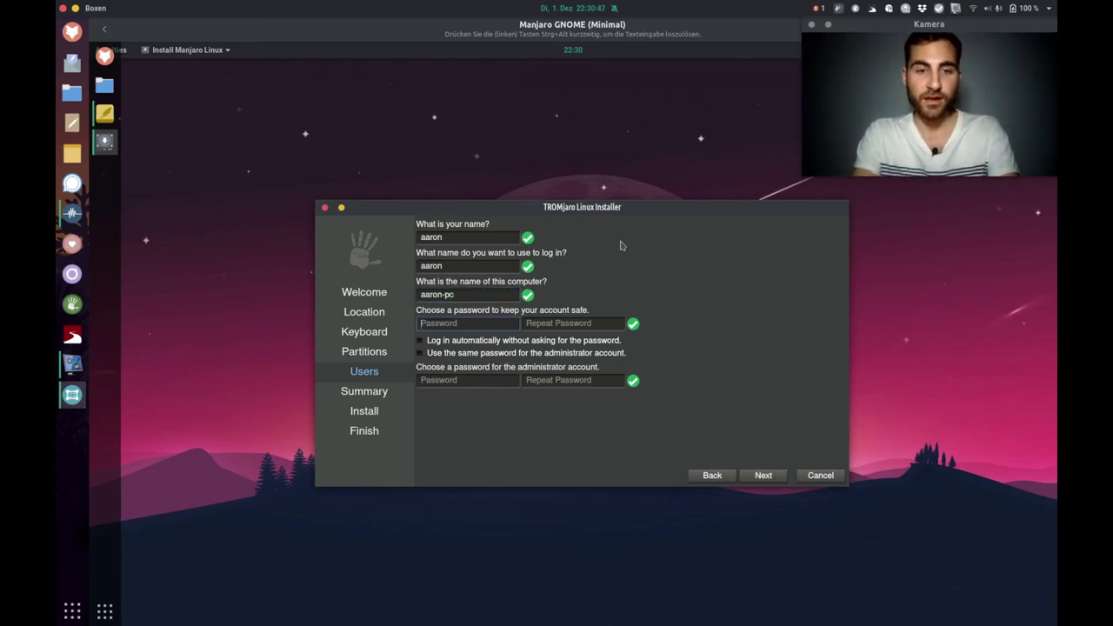
Enter and repeat the account password, use the same password for the administrator account, and continue to the next installer page
type("****")
key("Tab")
type("****")
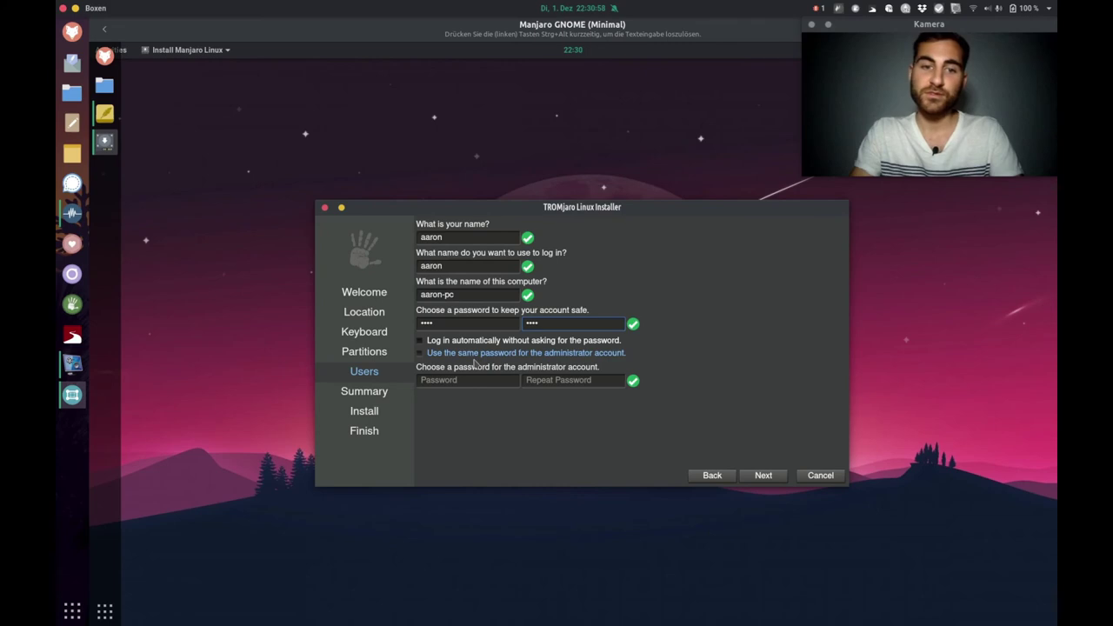
left_click(548, 360)
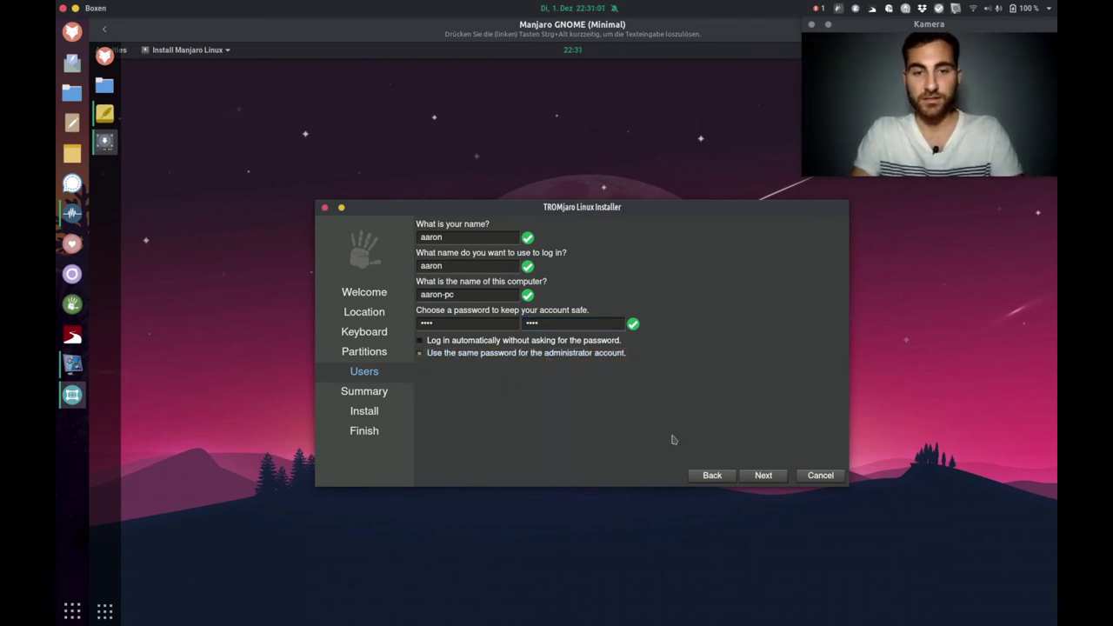
left_click(763, 476)
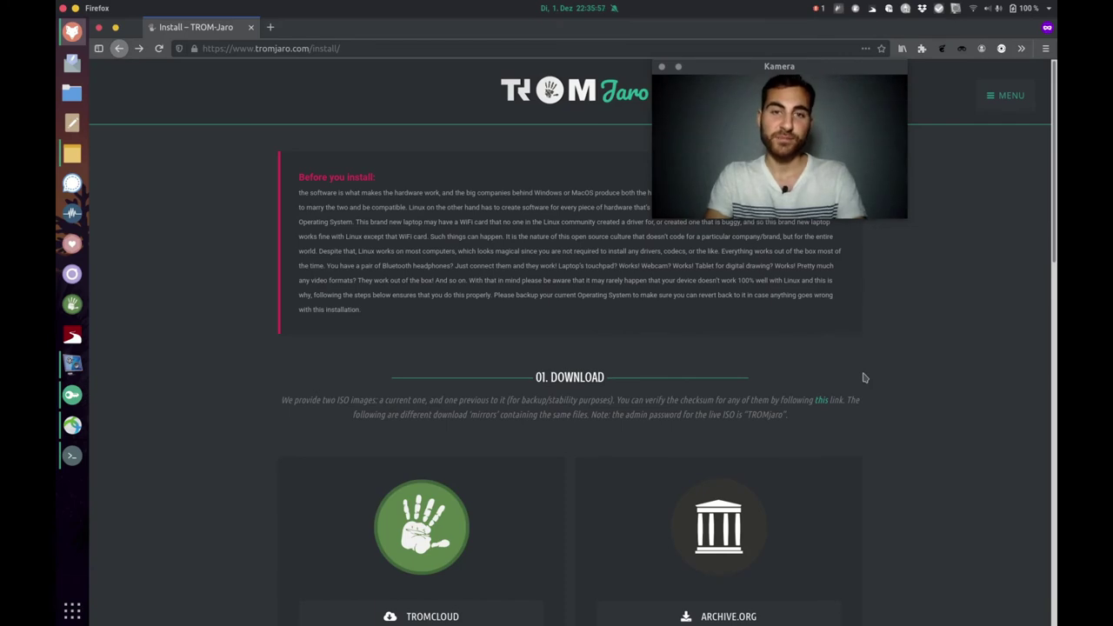
Open the Releases page of the TROMjaro site in Firefox and skim the list of dated releases
left_click(1007, 98)
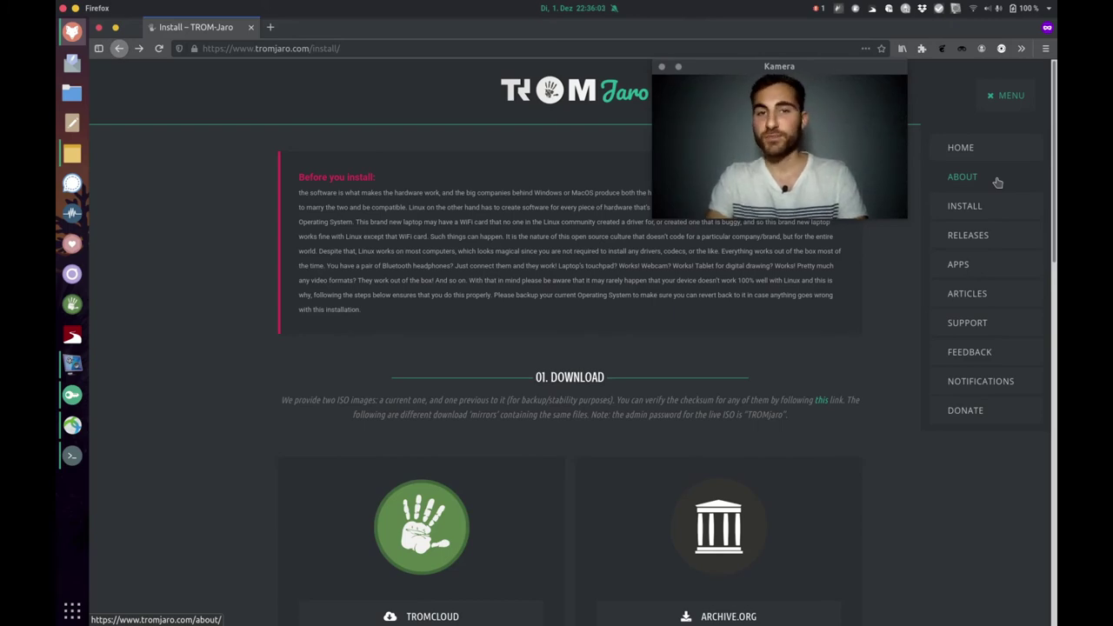
left_click(975, 241)
left_click_drag(824, 73, 978, 23)
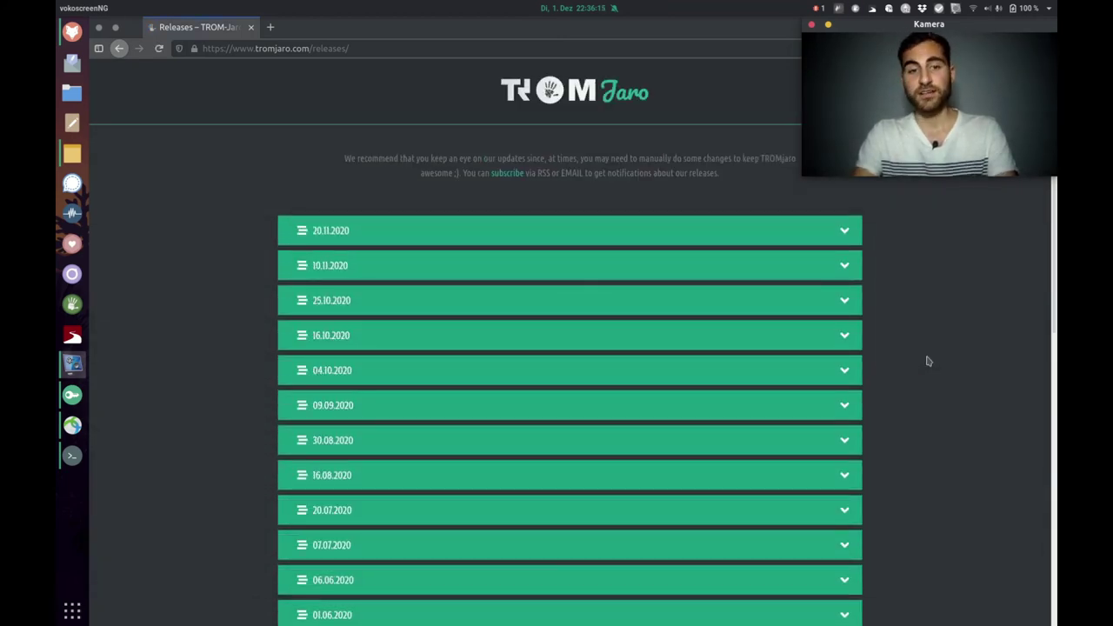
scroll(928, 361, "down", 15)
scroll(928, 360, "up", 15)
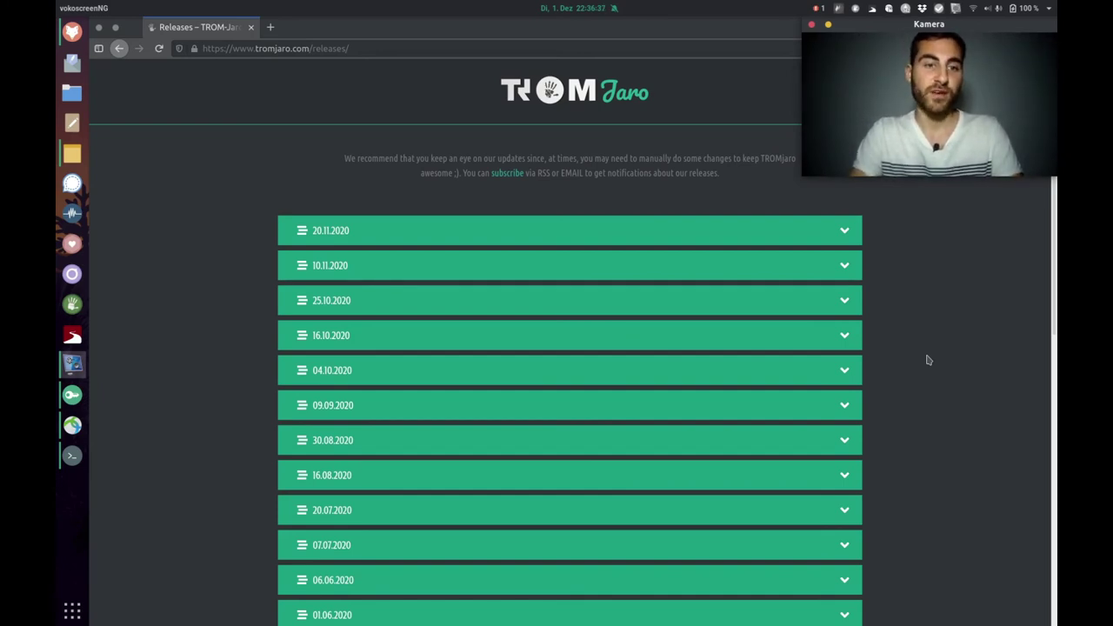
View the release notes for 20.11.2020 and 10.11.2020, collapsing each entry again
left_click(823, 230)
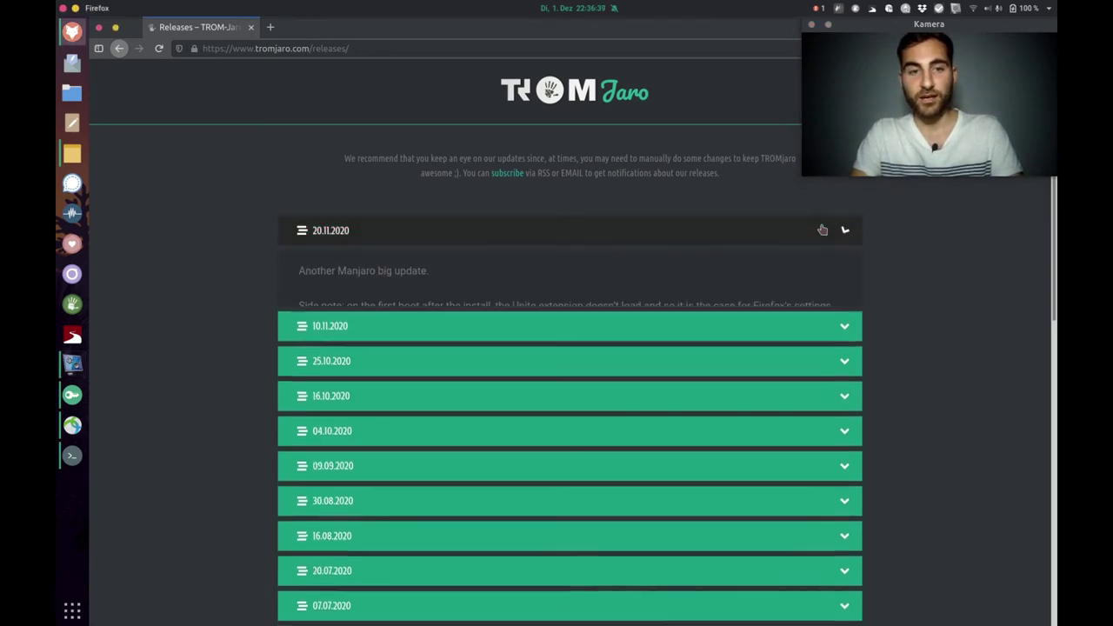
left_click(821, 228)
left_click(765, 261)
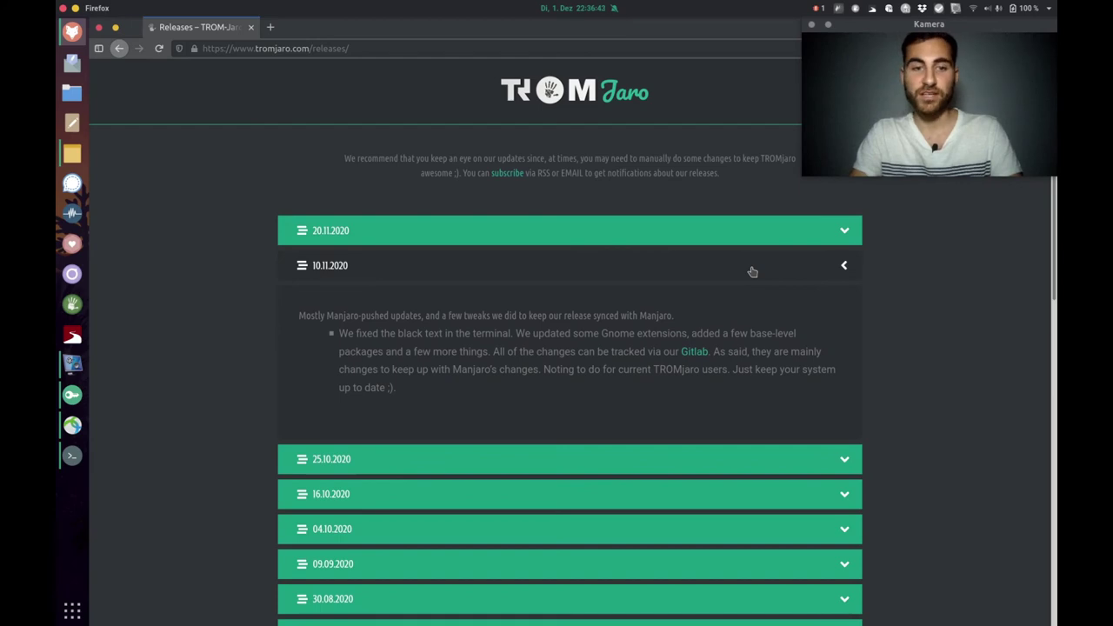
left_click(752, 272)
scroll(937, 326, "down", 5)
scroll(936, 327, "up", 5)
Open the Articles page of the TROMjaro site
left_click_drag(929, 23, 753, 84)
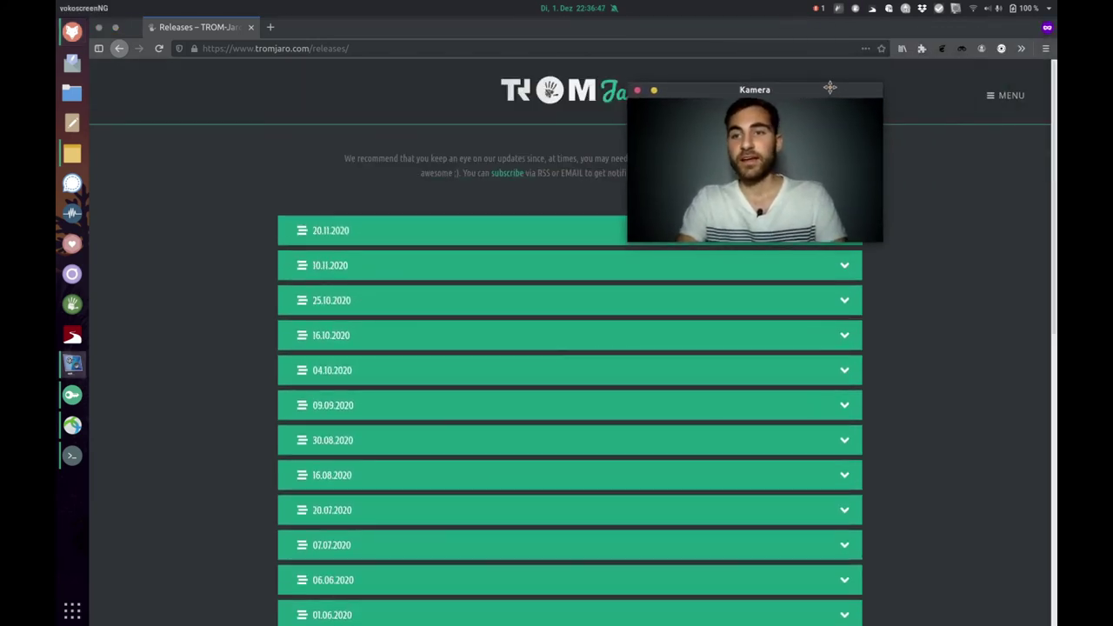
left_click(1011, 98)
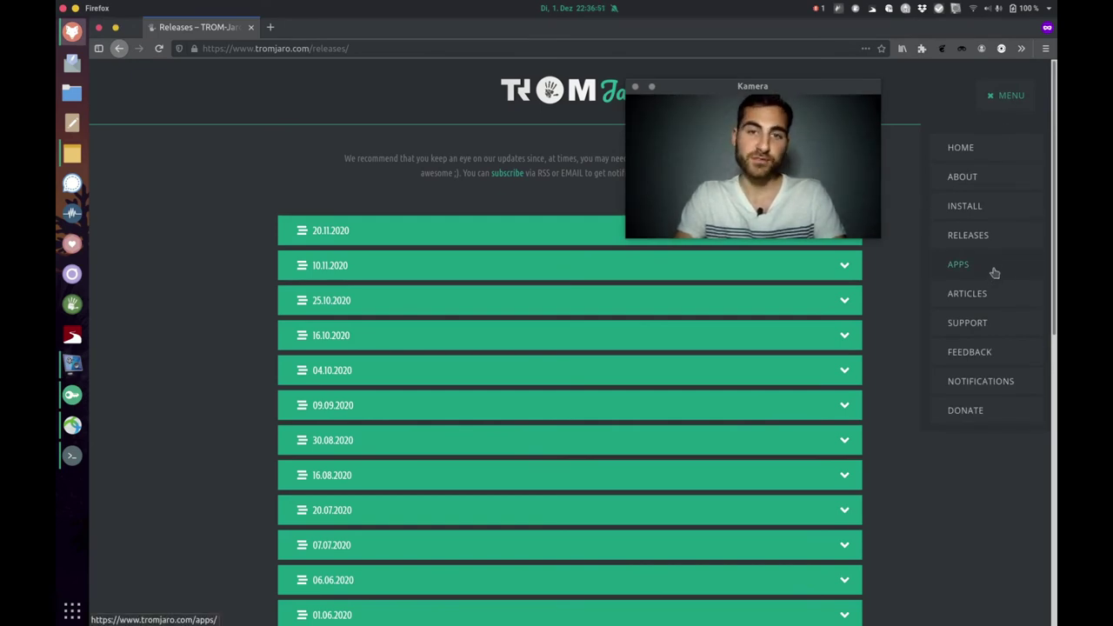
left_click(995, 293)
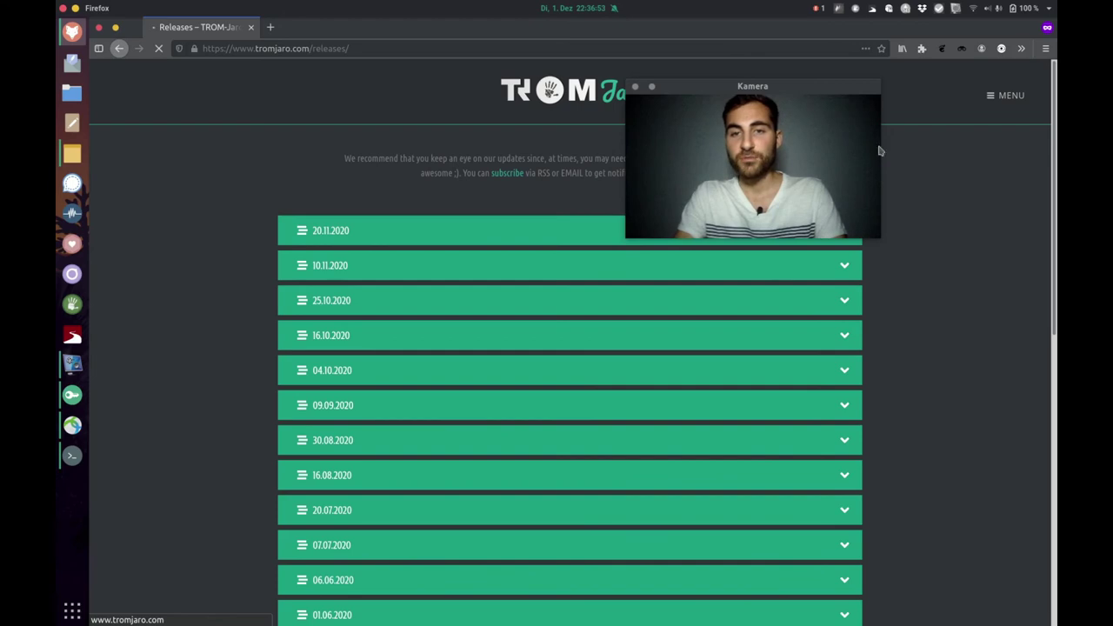
left_click_drag(777, 87, 952, 24)
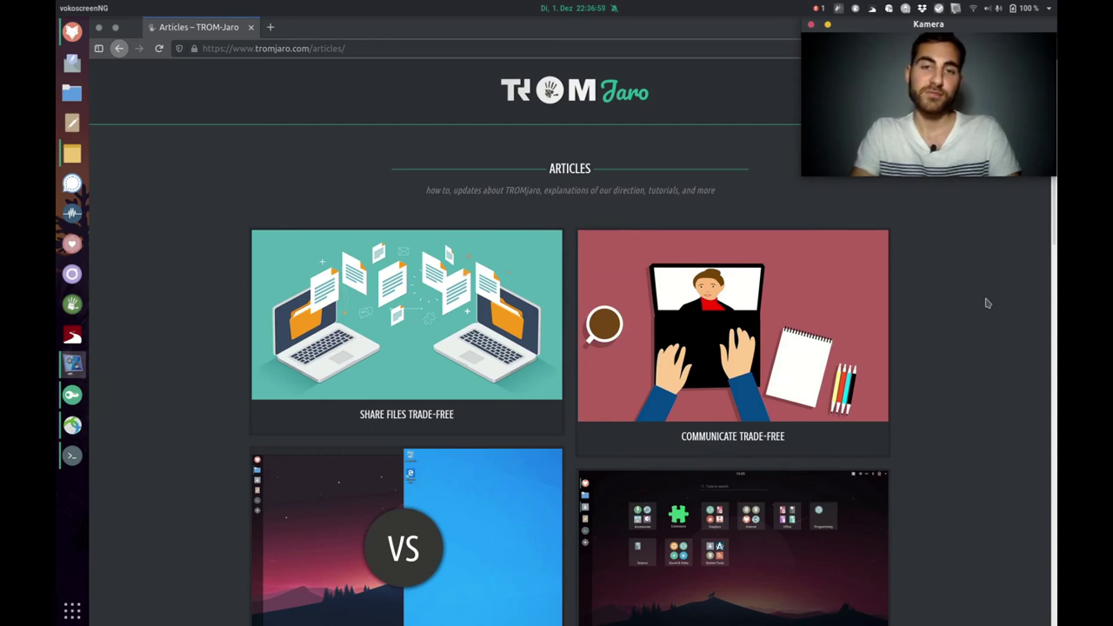
Look through the TROMjaro articles down to the end of the list and return to the start of the page
scroll(988, 302, "down", 1)
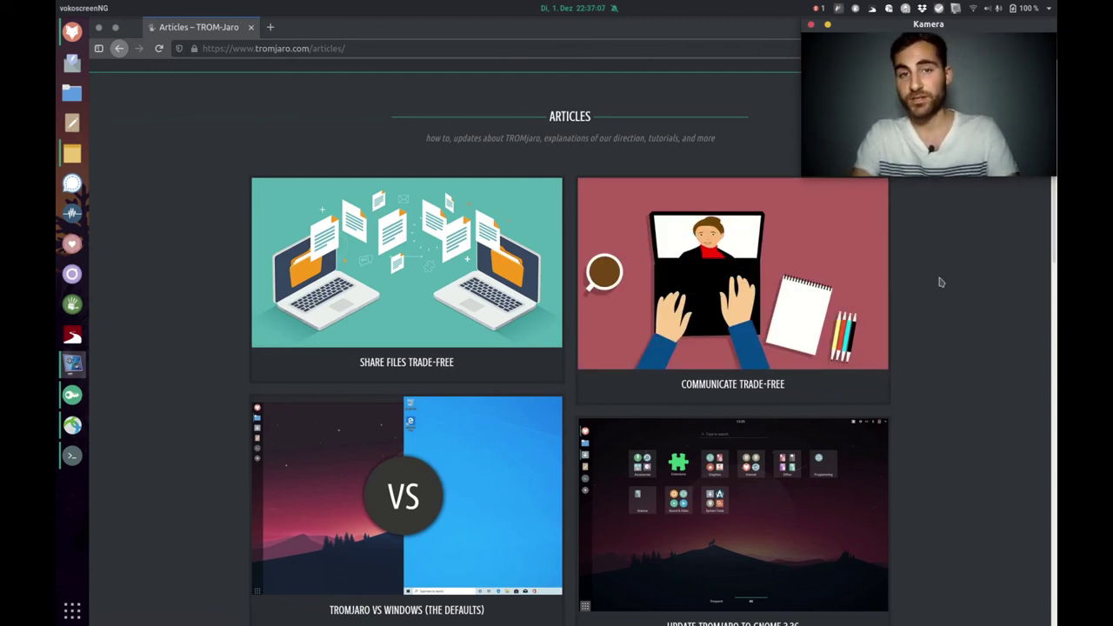
scroll(940, 282, "down", 5)
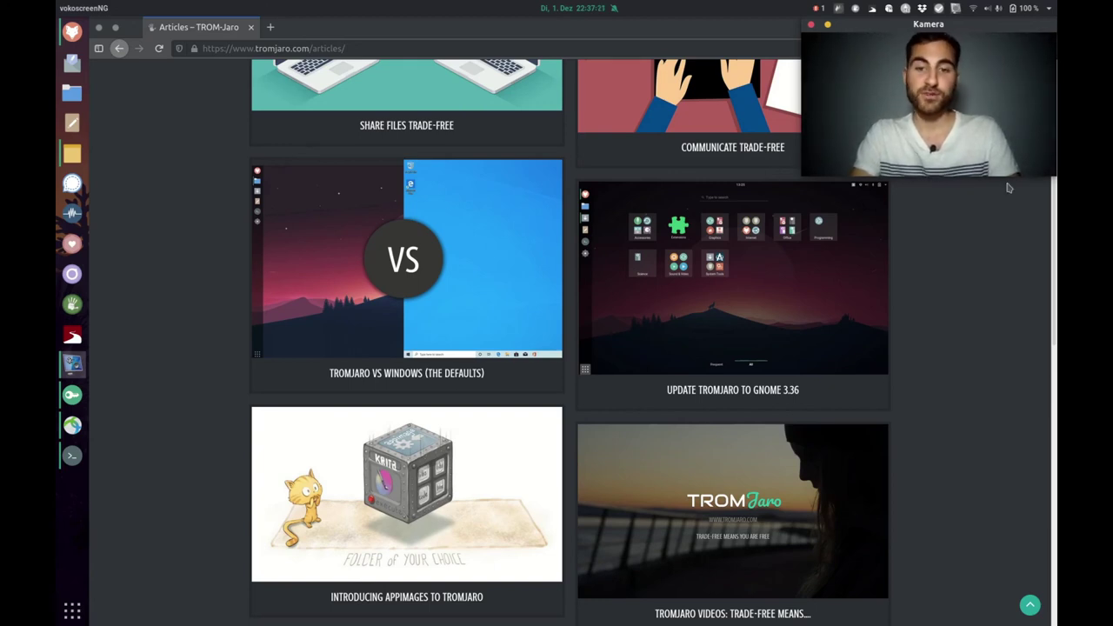
scroll(997, 363, "down", 1)
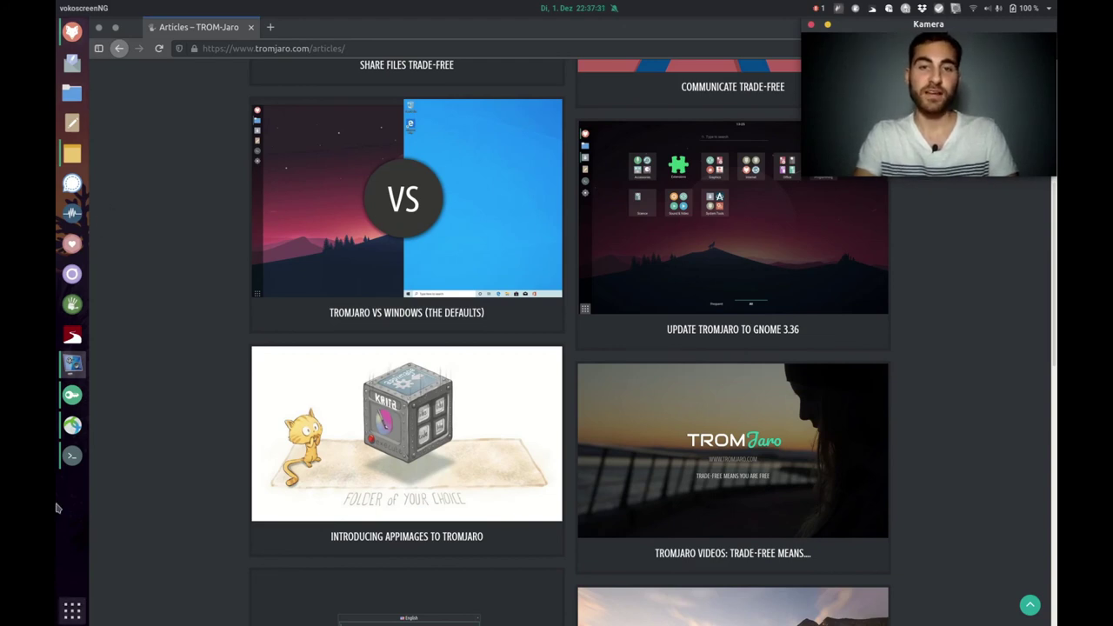
left_click(157, 312)
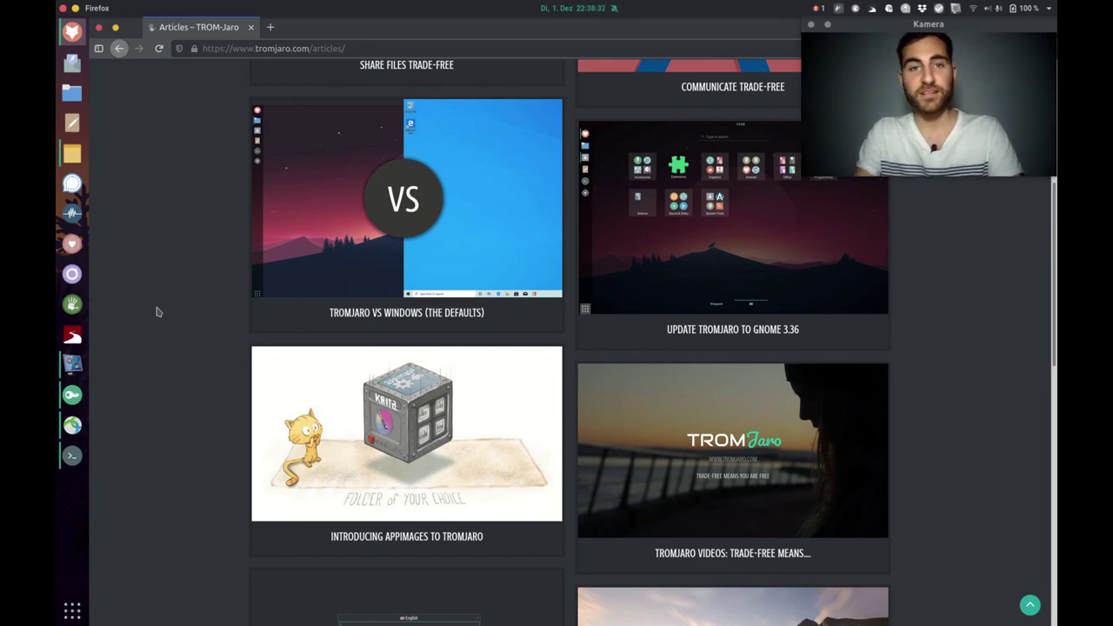
scroll(158, 312, "down", 5)
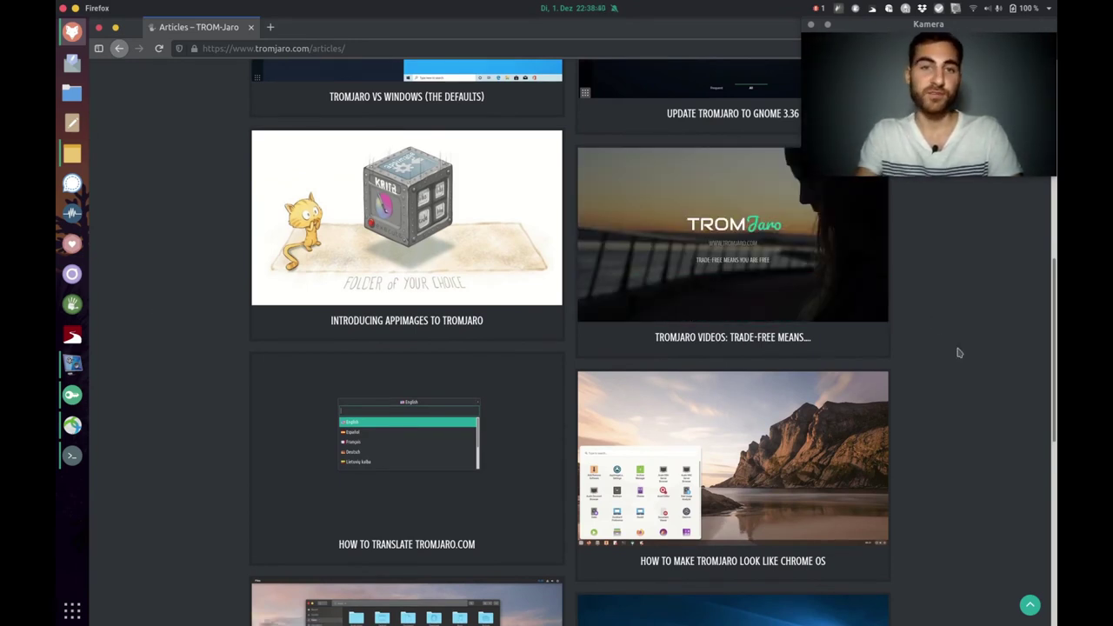
scroll(959, 353, "down", 5)
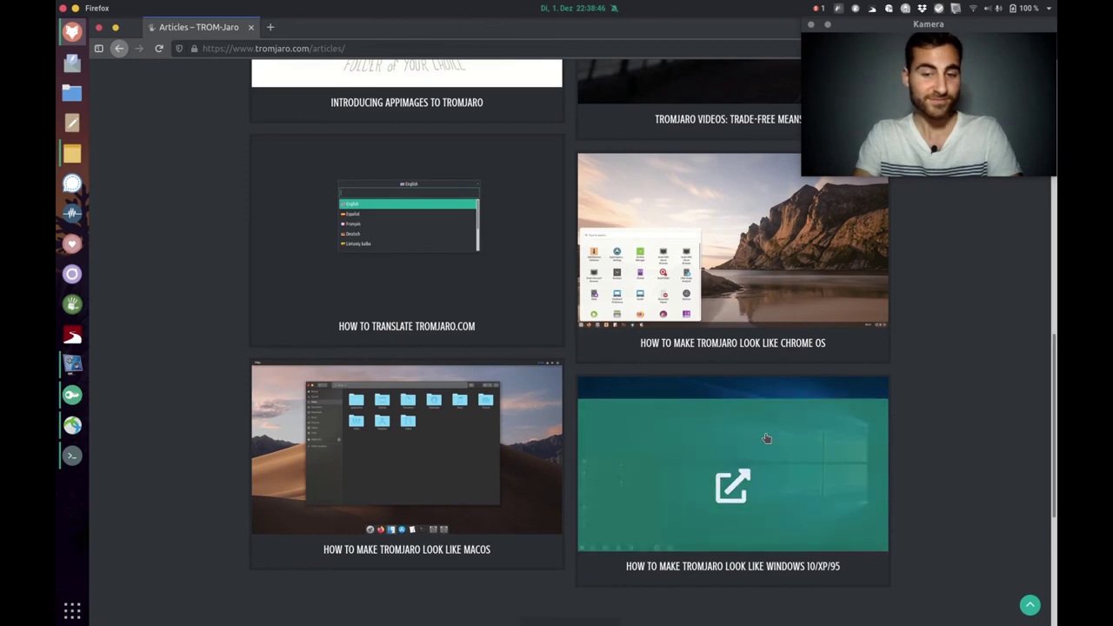
scroll(763, 439, "down", 5)
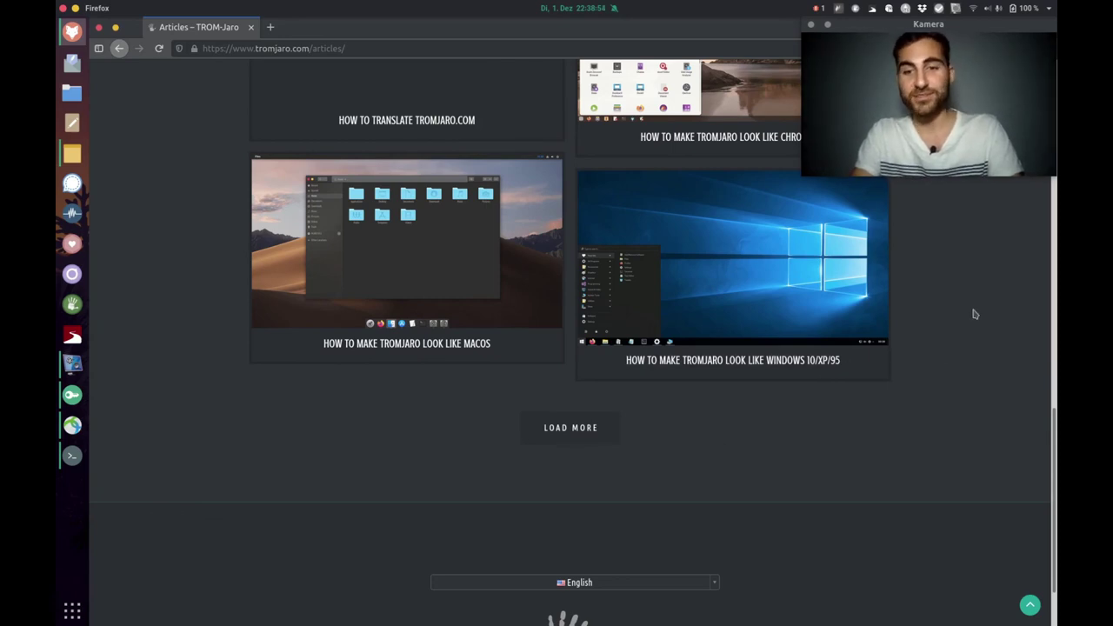
scroll(975, 314, "up", 6)
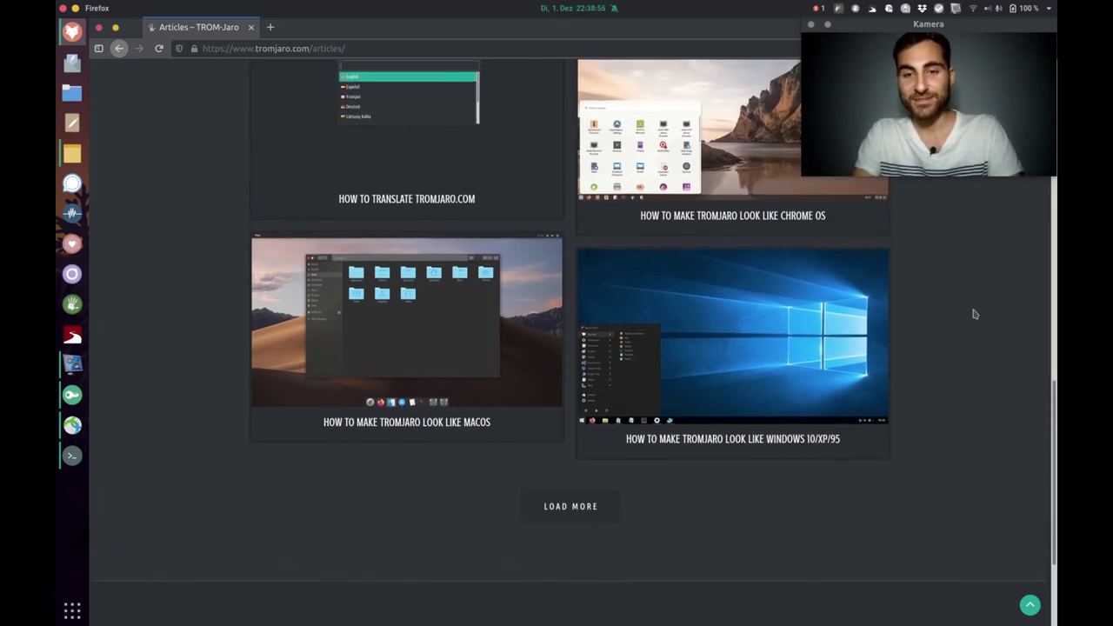
scroll(974, 314, "up", 5)
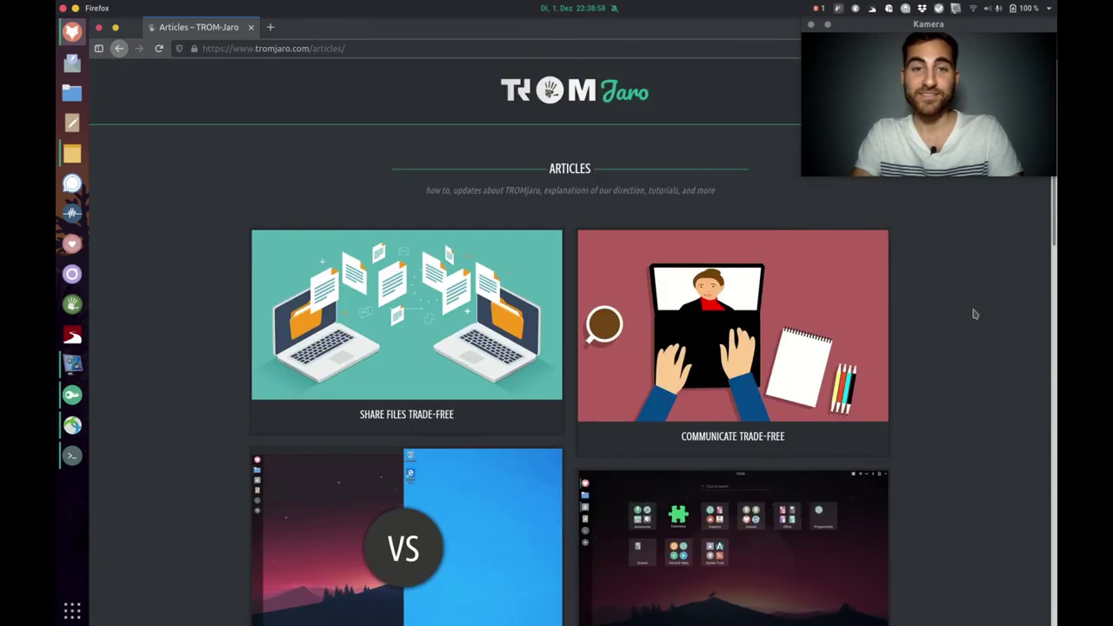
Move the camera window clear of the site menu, open the TROMjaro Support page, and put the camera window back
left_click_drag(1021, 35, 782, 100)
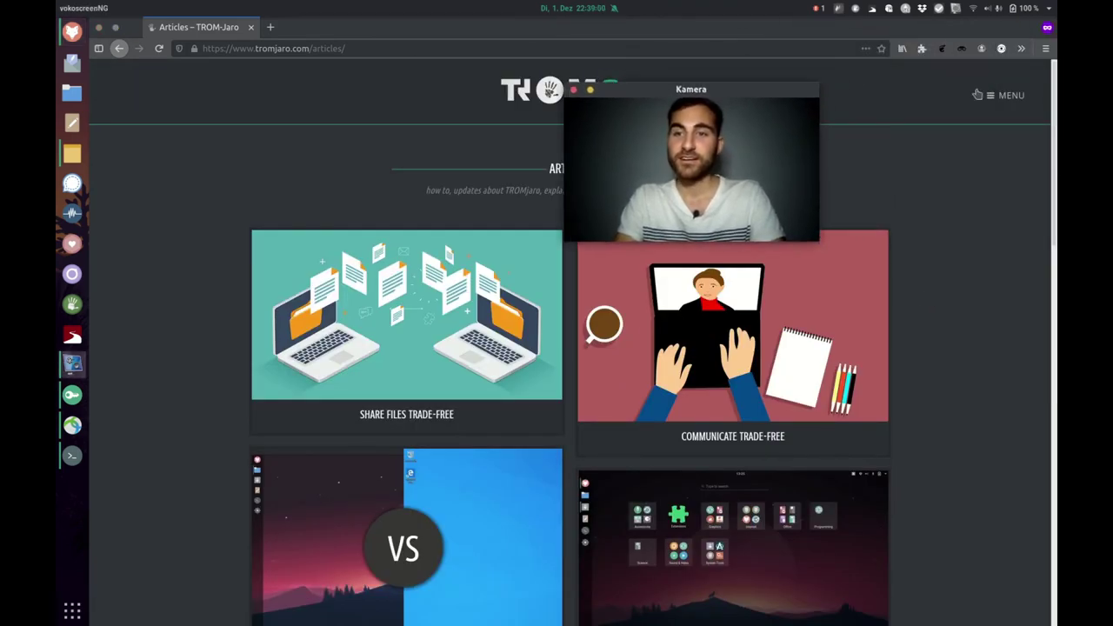
left_click(979, 95)
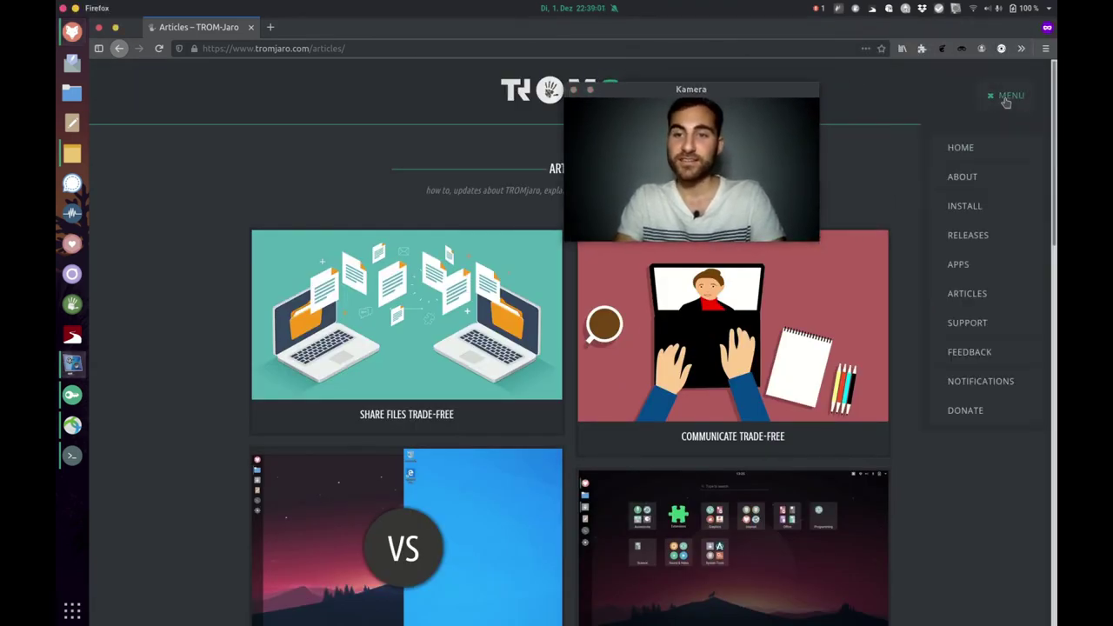
left_click(976, 326)
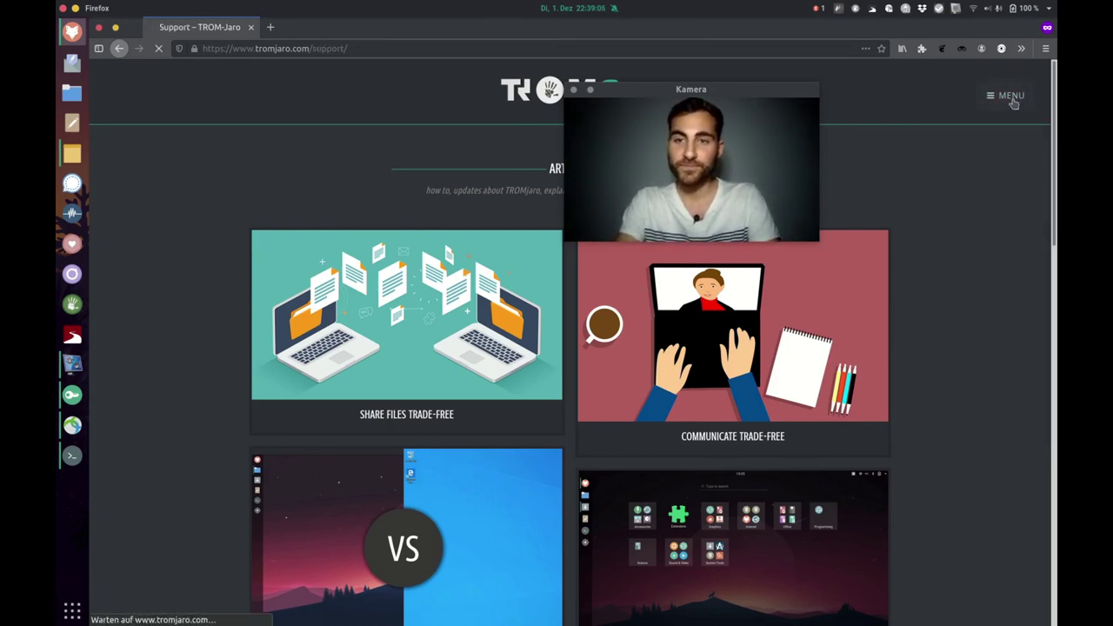
left_click_drag(756, 90, 1000, 19)
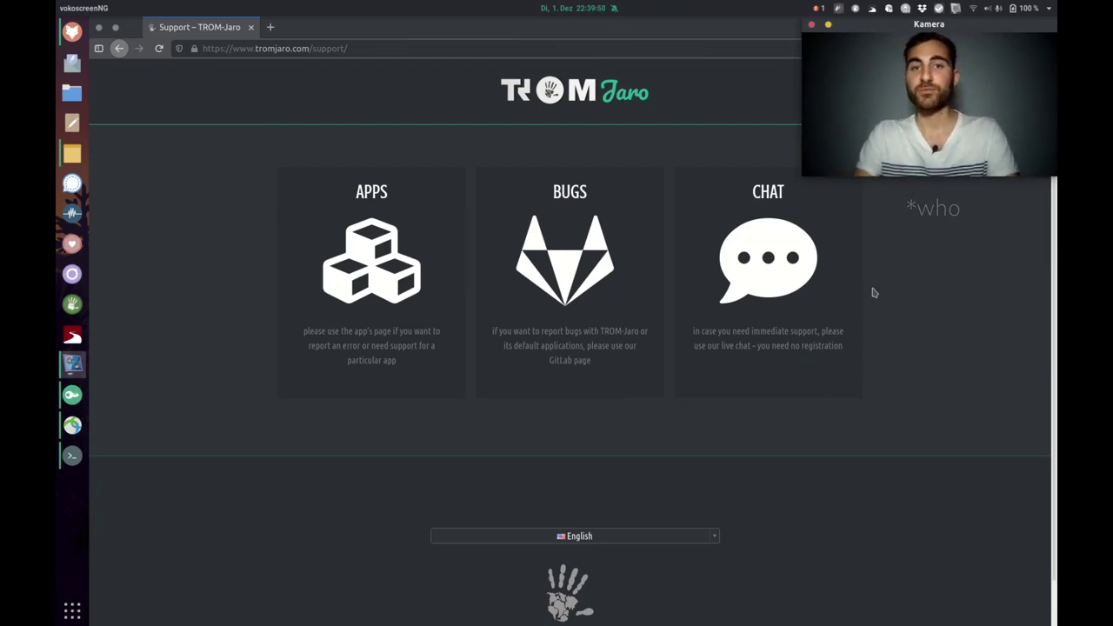
Uncover the site menu from behind the camera window and open the Feedback page of the TROMjaro site
left_click_drag(999, 26, 767, 67)
left_click(1004, 95)
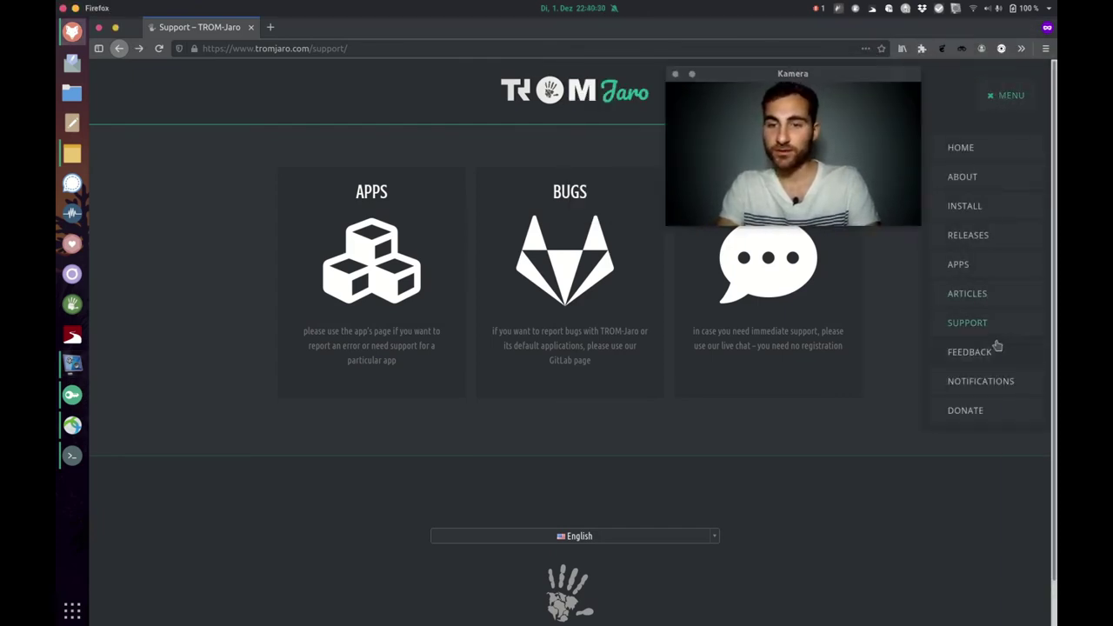
left_click(977, 354)
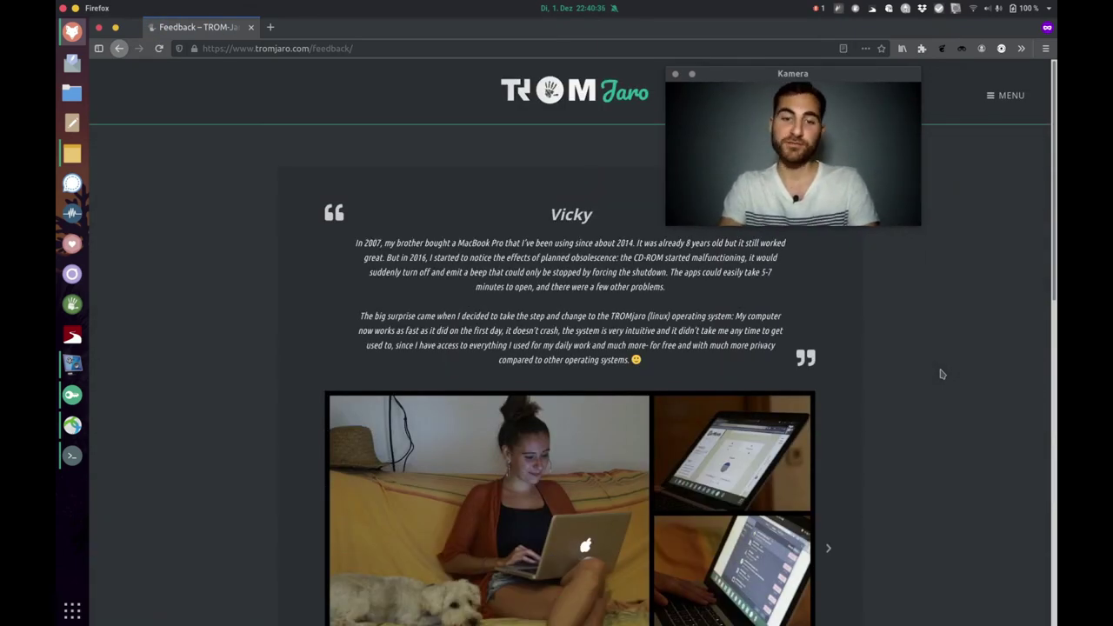
Browse the user testimonials on the Feedback page forward to the OpenOs.at review
scroll(941, 374, "down", 5)
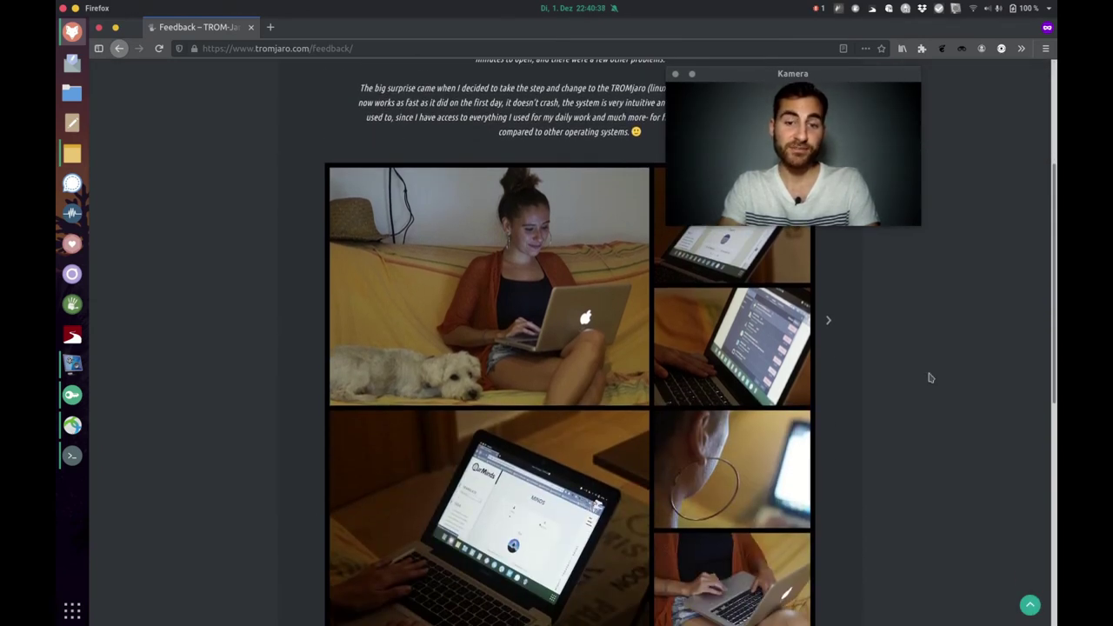
left_click(828, 322)
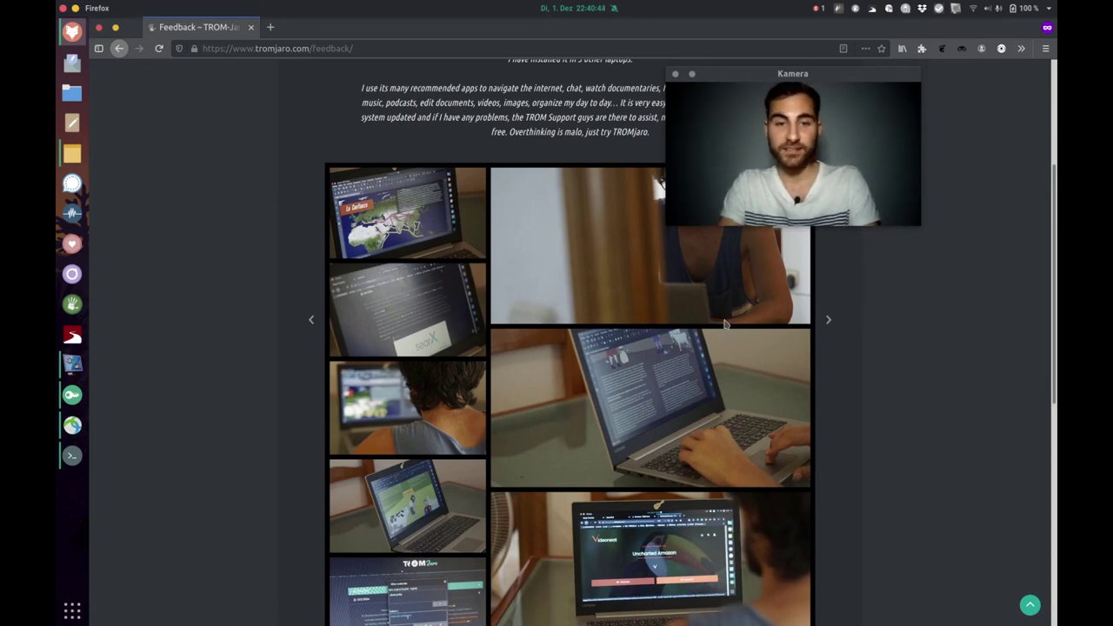
left_click(830, 322)
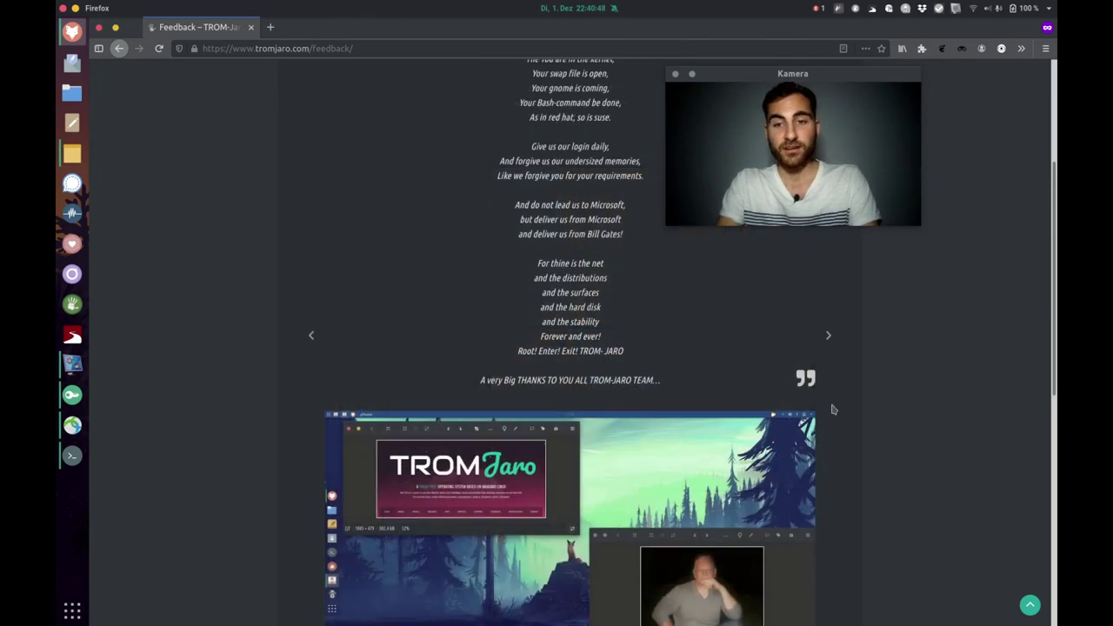
left_click(828, 337)
left_click(309, 522)
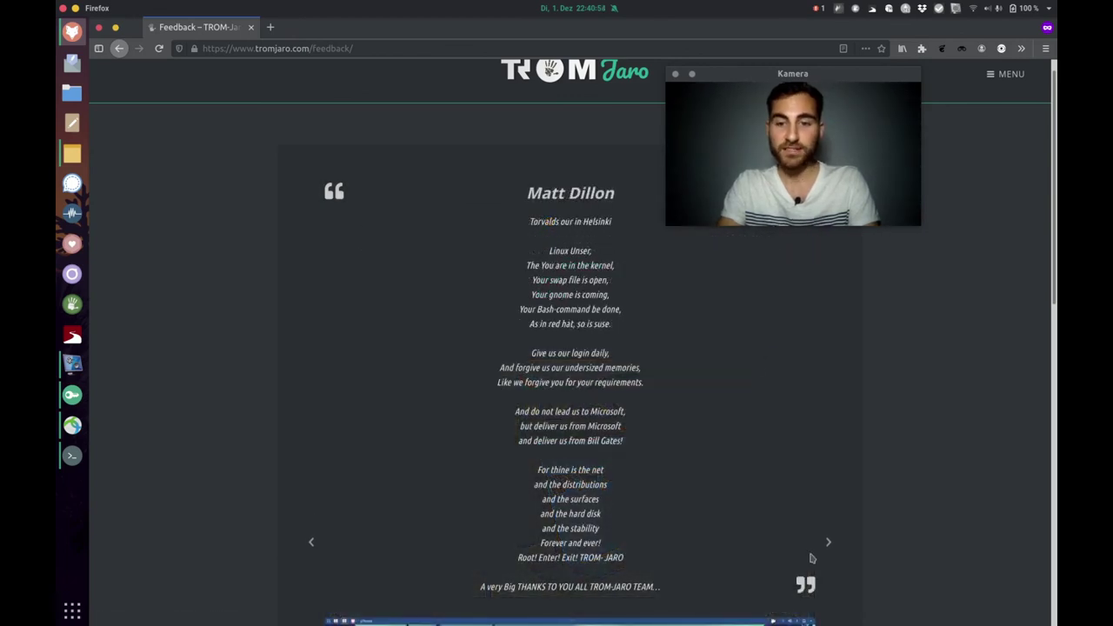
left_click(828, 543)
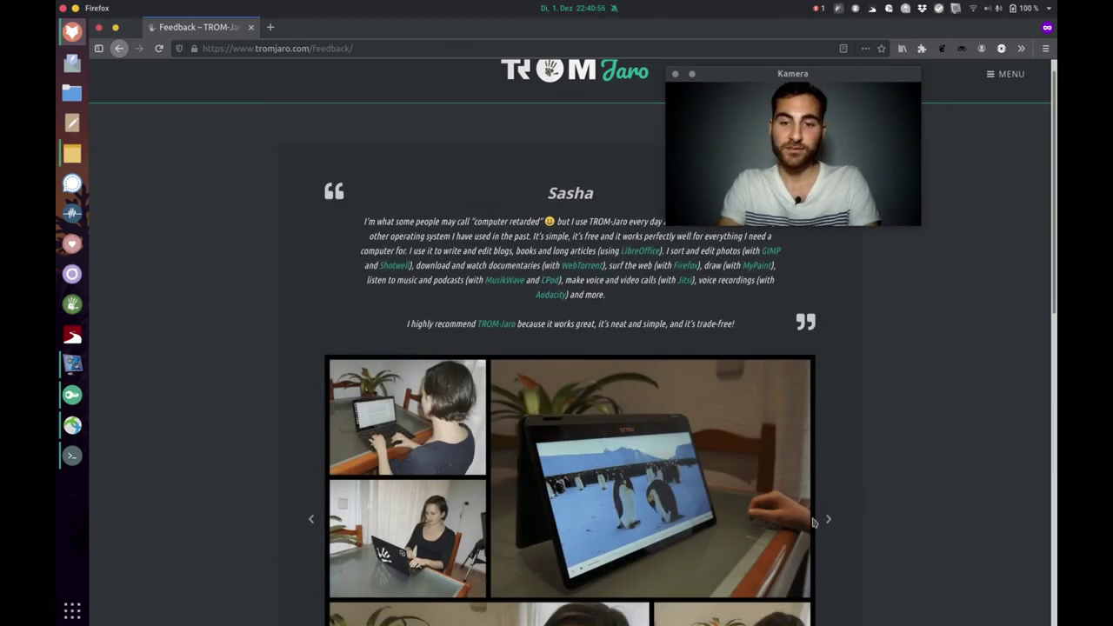
left_click(828, 519)
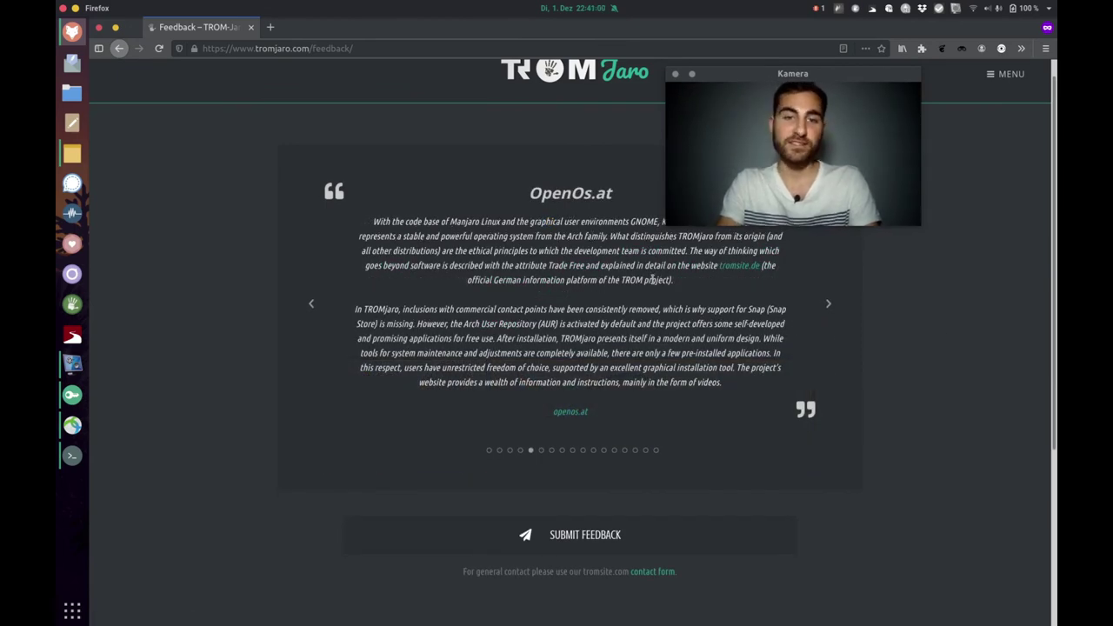
scroll(1012, 348, "up", 1)
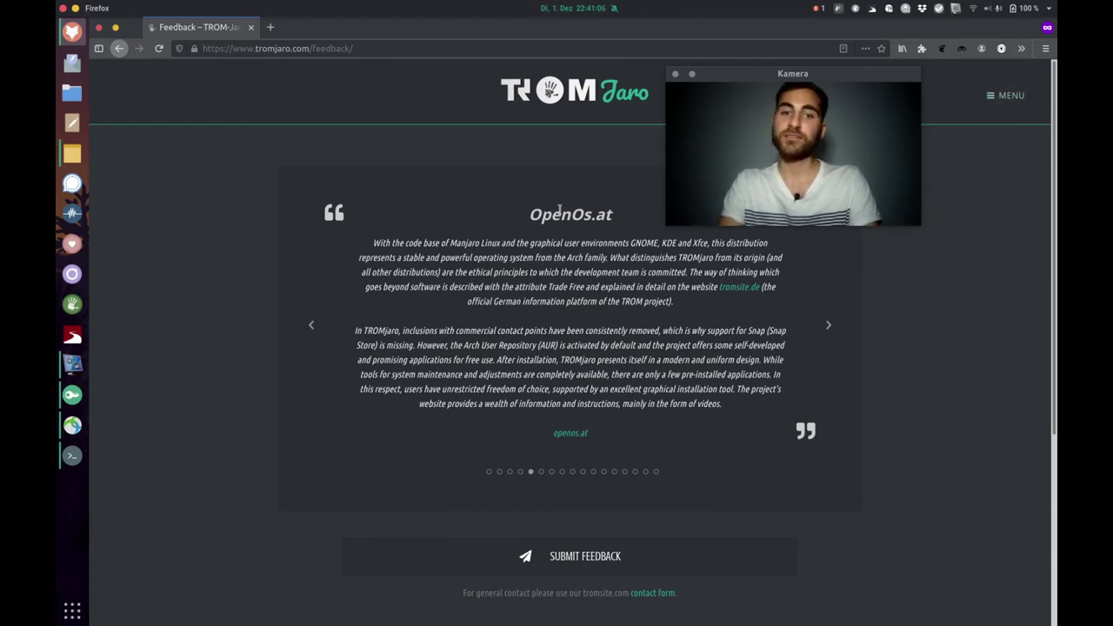
Open the Notifications page of the TROMjaro site and move the camera window back to the screen corner
left_click(1006, 102)
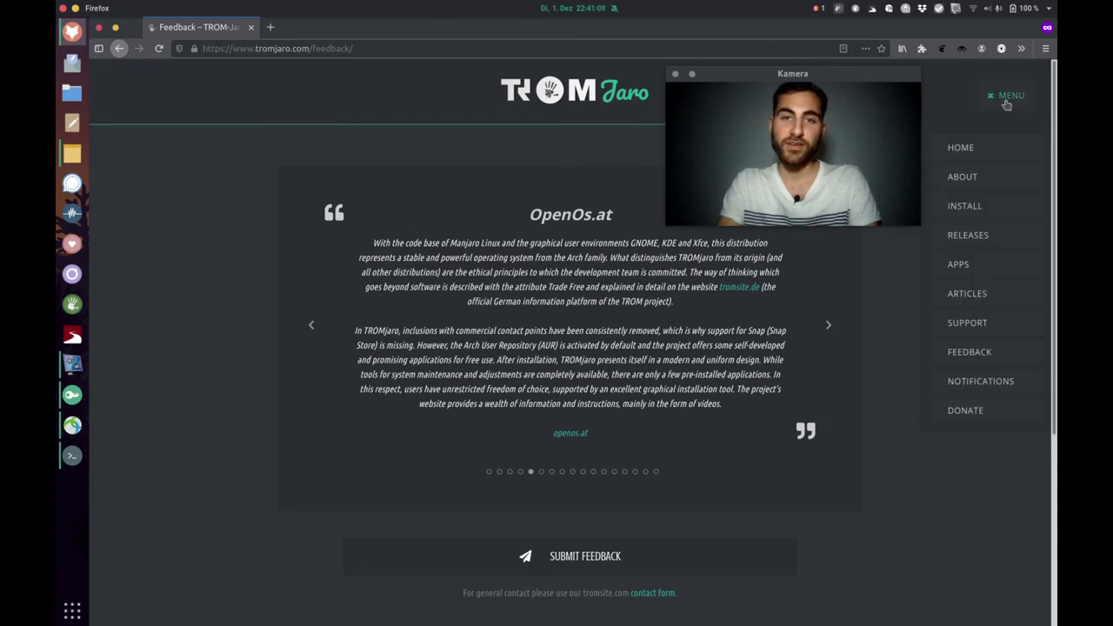
left_click(990, 388)
left_click_drag(841, 73, 981, 12)
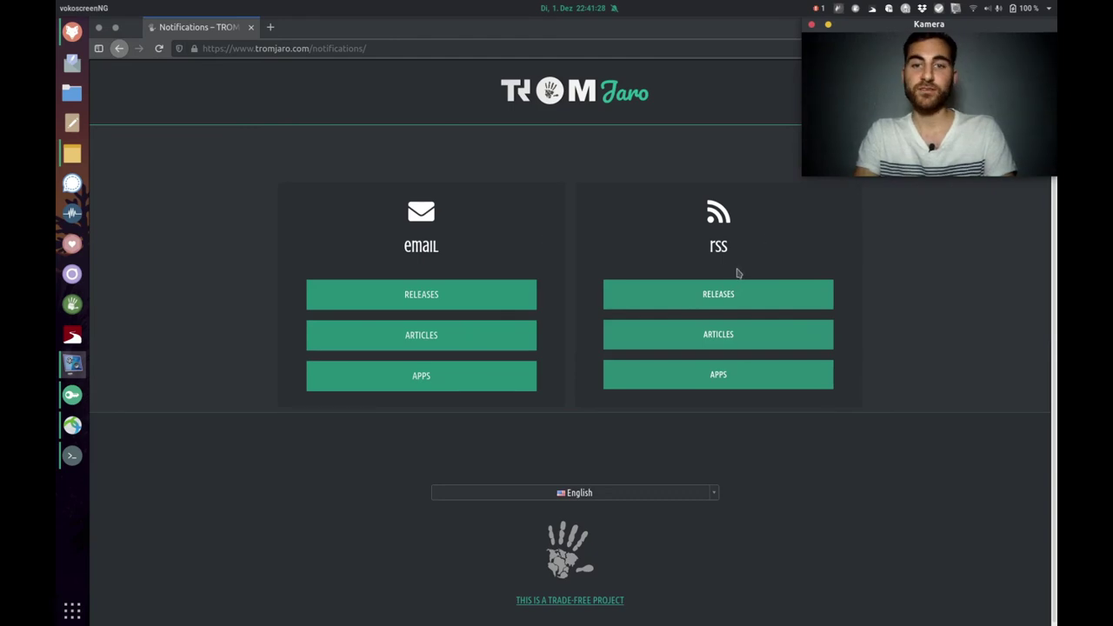
Show the Donate entry in the site menu, closing the menu again and restoring the camera window's position
left_click_drag(1044, 24, 902, 46)
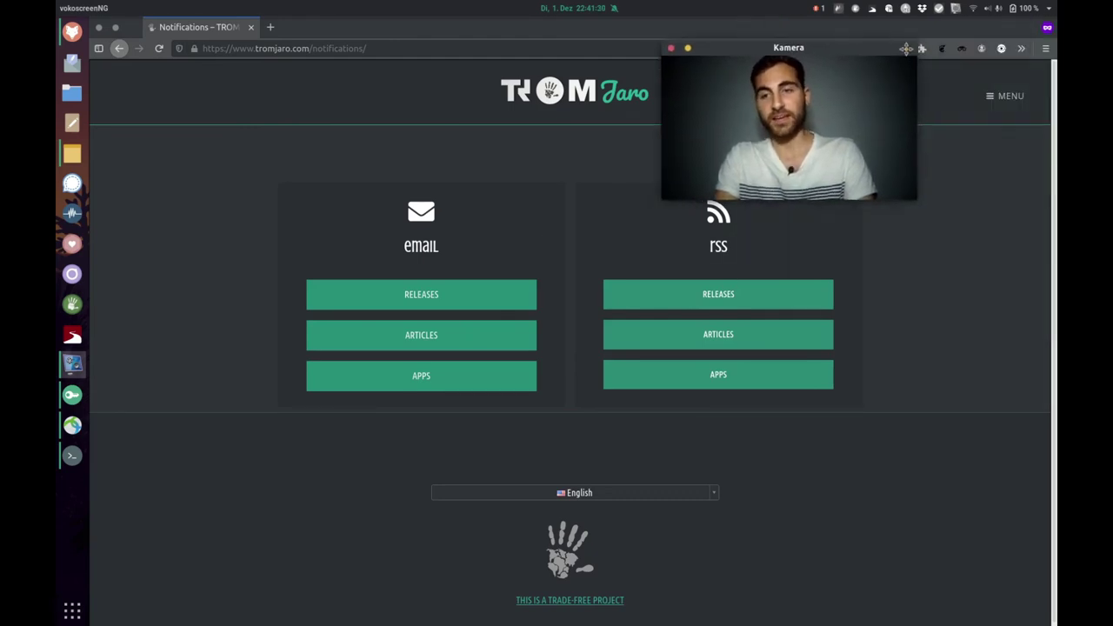
left_click(1009, 96)
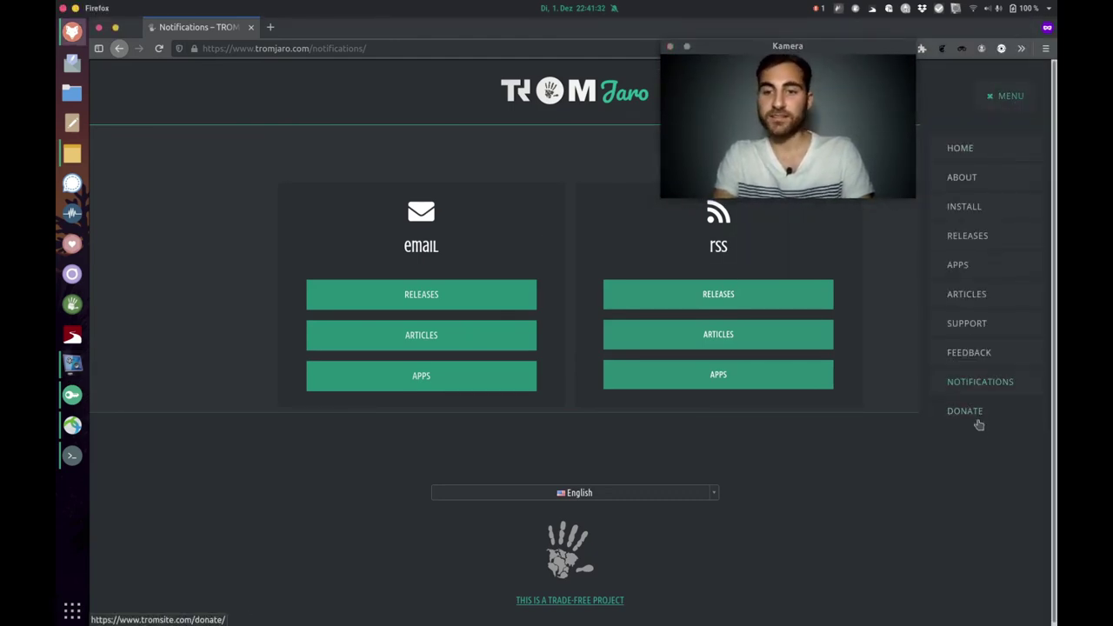
left_click(1023, 99)
left_click_drag(828, 45, 970, 24)
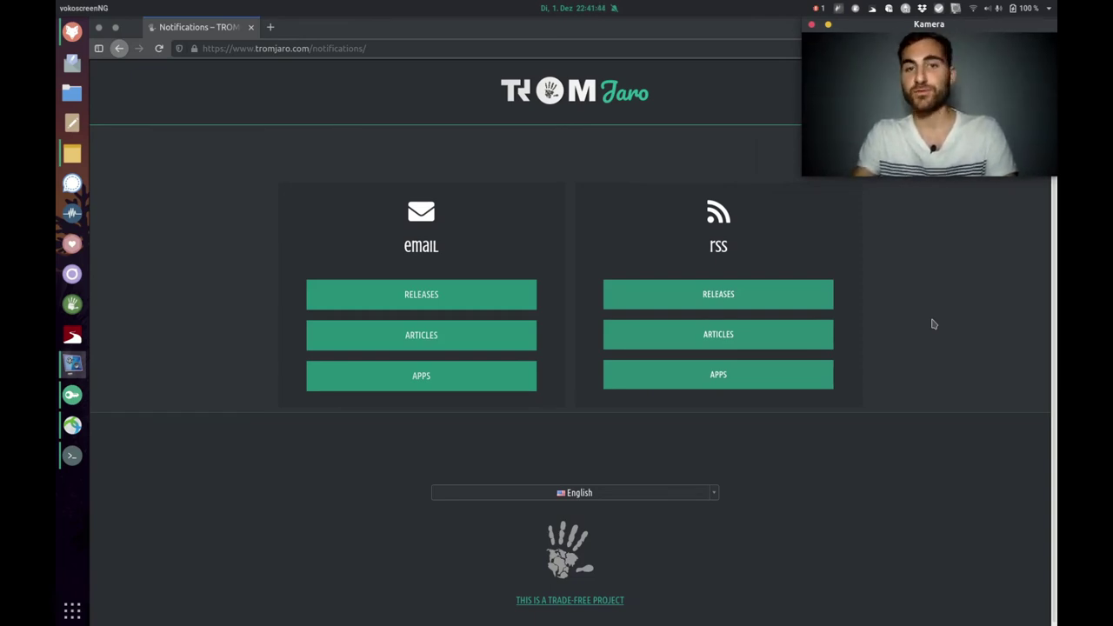
Return to the TROMjaro home page through the site menu, with the camera window moved out of the way
left_click_drag(1026, 26, 902, 26)
left_click(1006, 96)
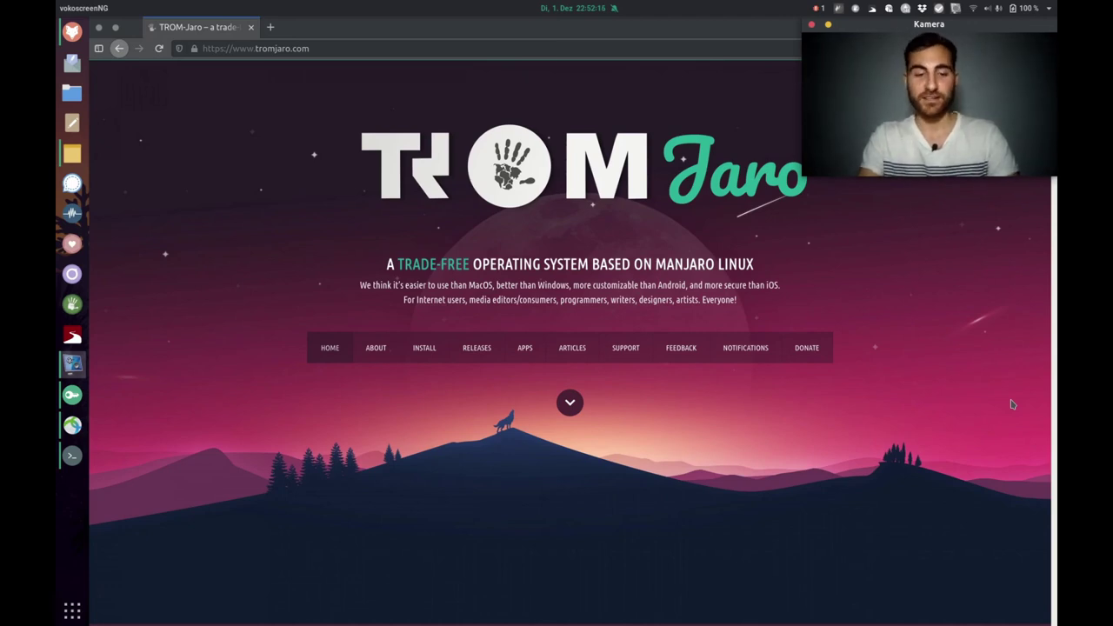
Switch down through the lower desktop workspaces and return to the workspace showing the TROMjaro home page
key("ctrl+alt+Down")
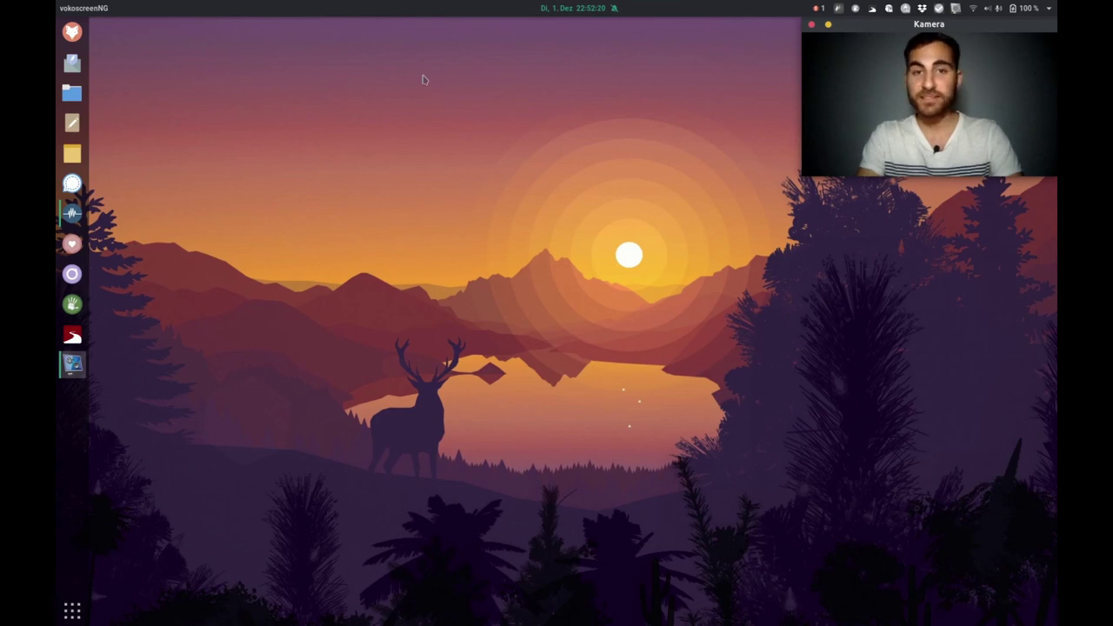
left_click(72, 611)
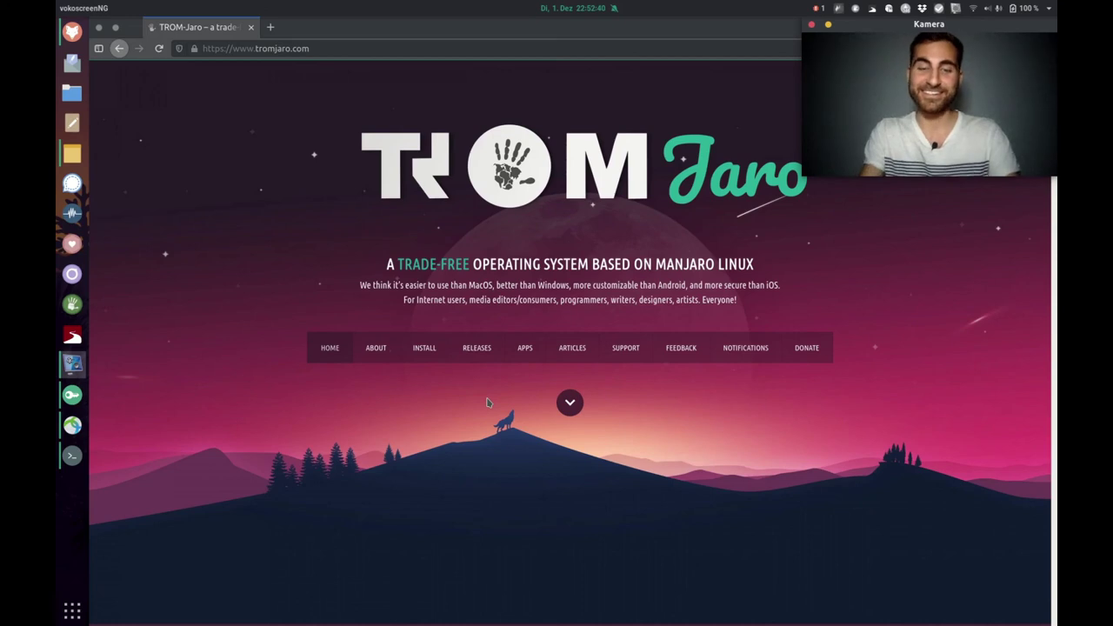
key("super+Page_Down")
key("super+Page_Down")
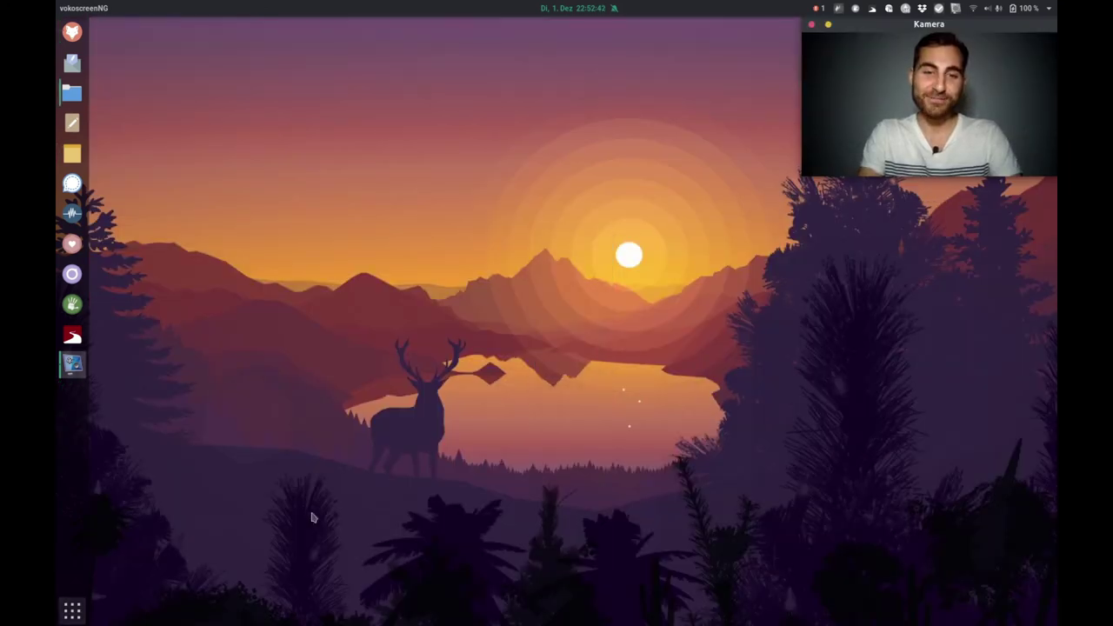
key("super+Page_Up")
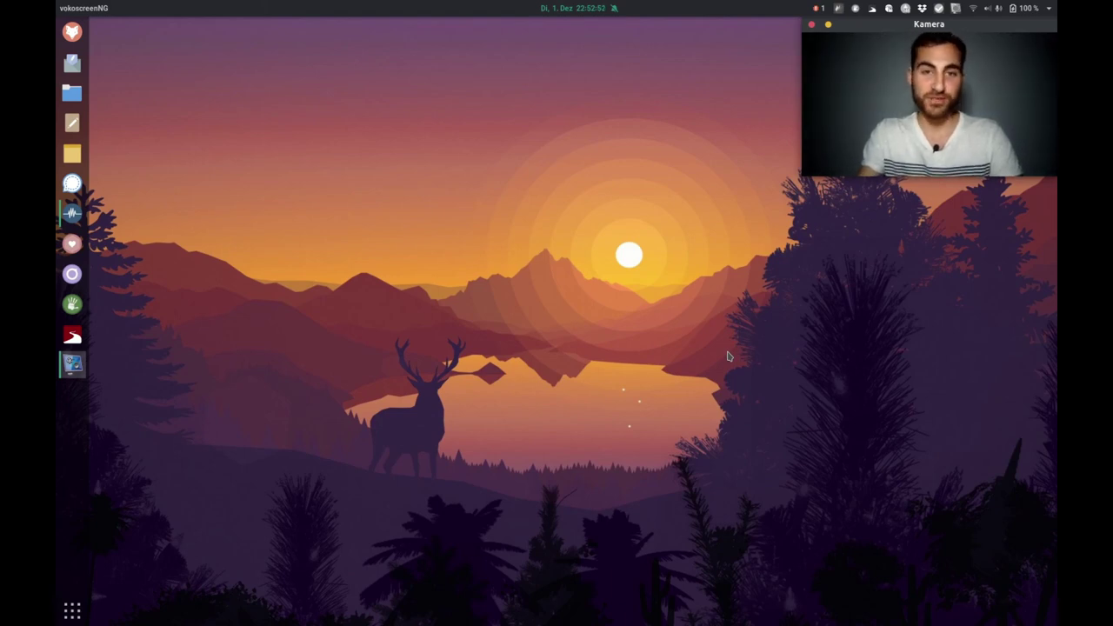
key("super+Page_Up")
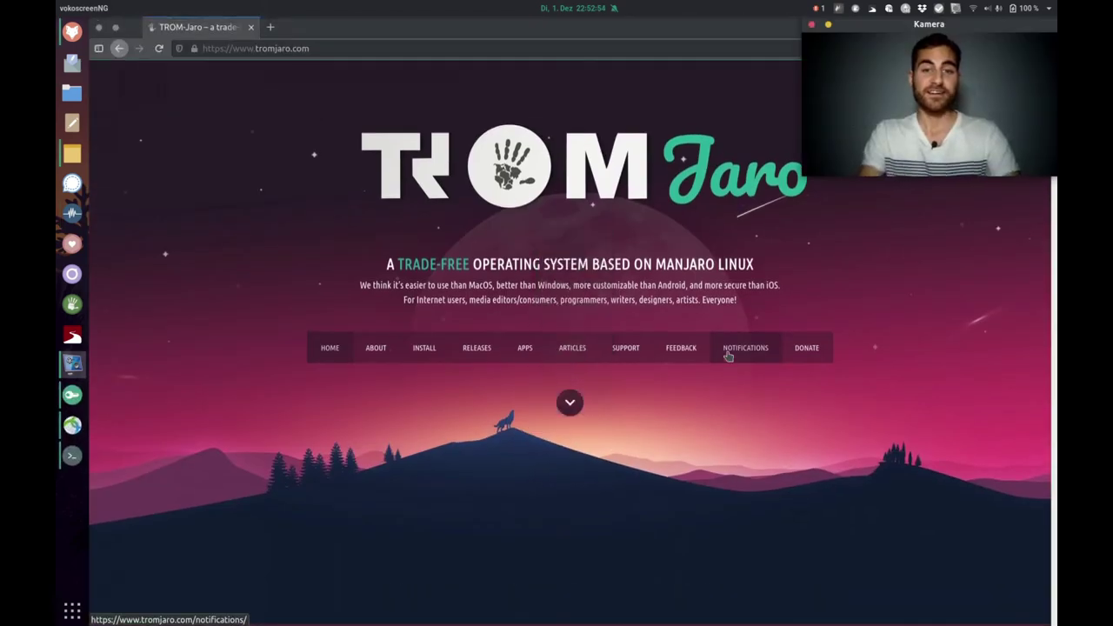